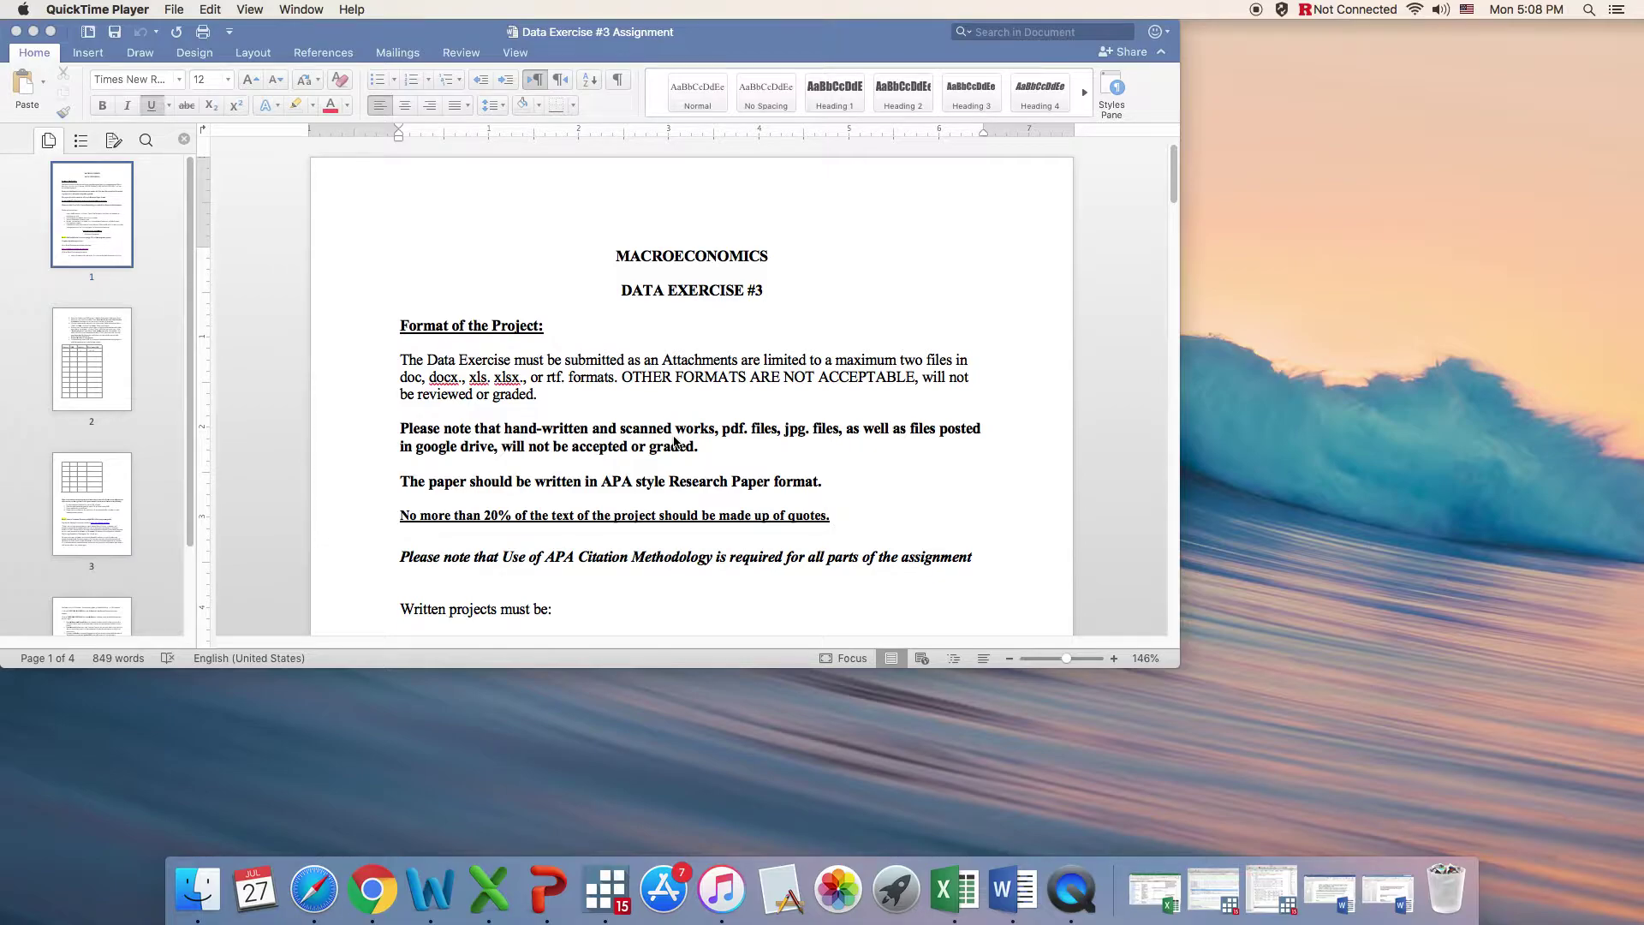
Step: Scroll the assignment down to the World Bank DataBank link and open it in Safari
{"action": "scroll", "coordinate": [675, 442], "scroll_direction": "down", "scroll_amount": 2}
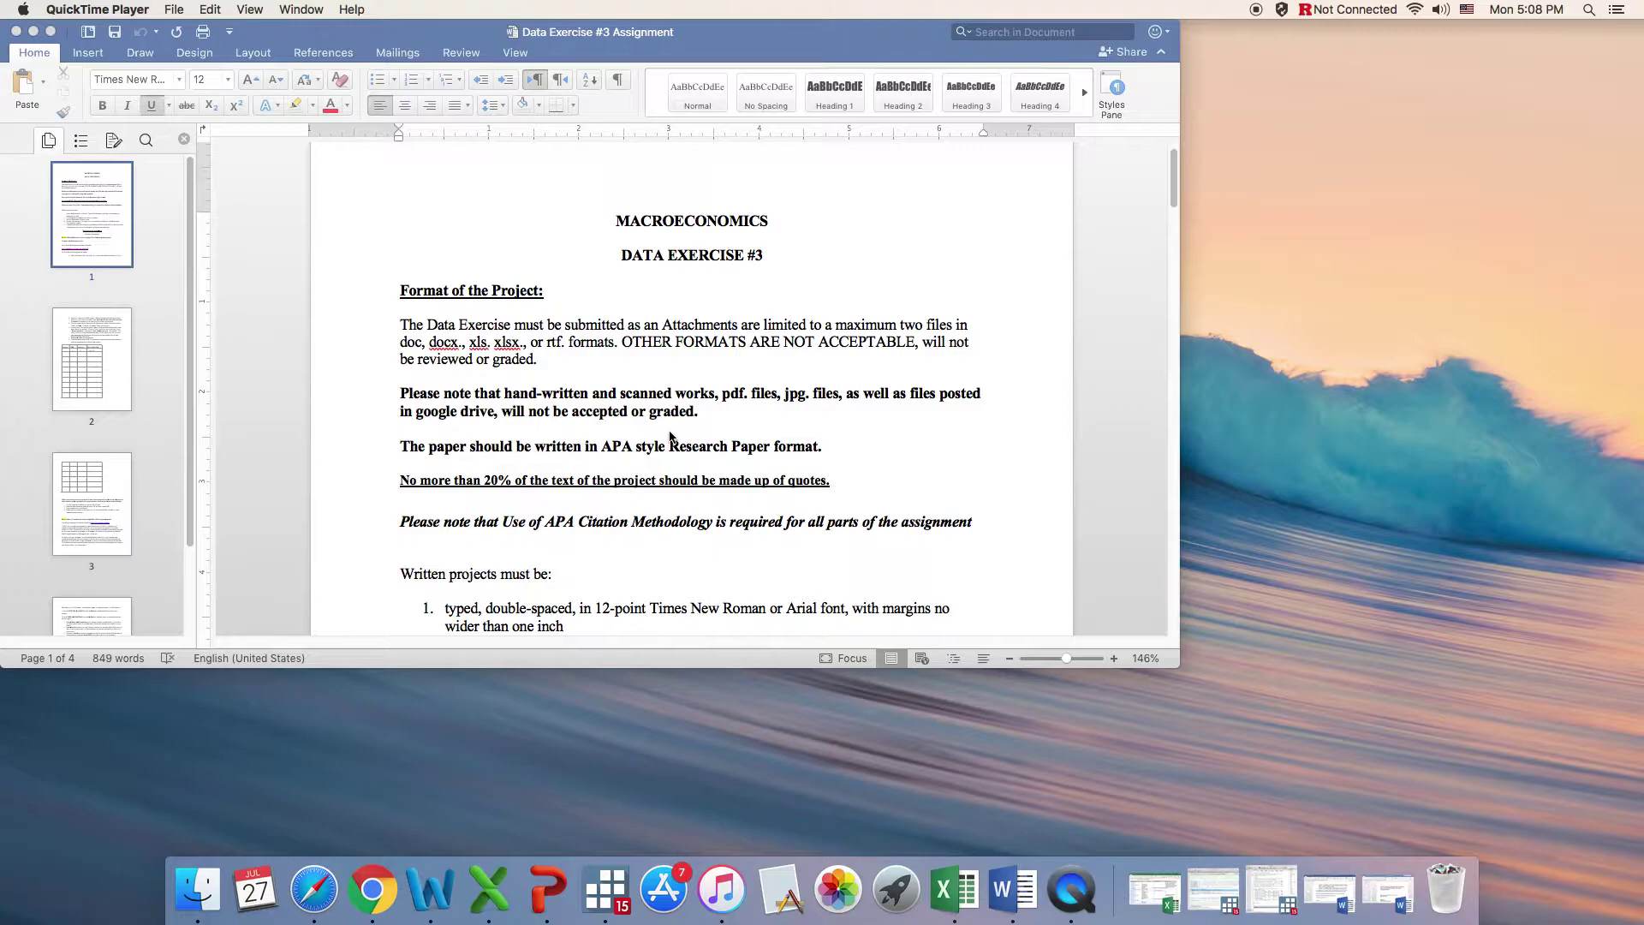
{"action": "scroll", "coordinate": [671, 437], "scroll_direction": "down", "scroll_amount": 2}
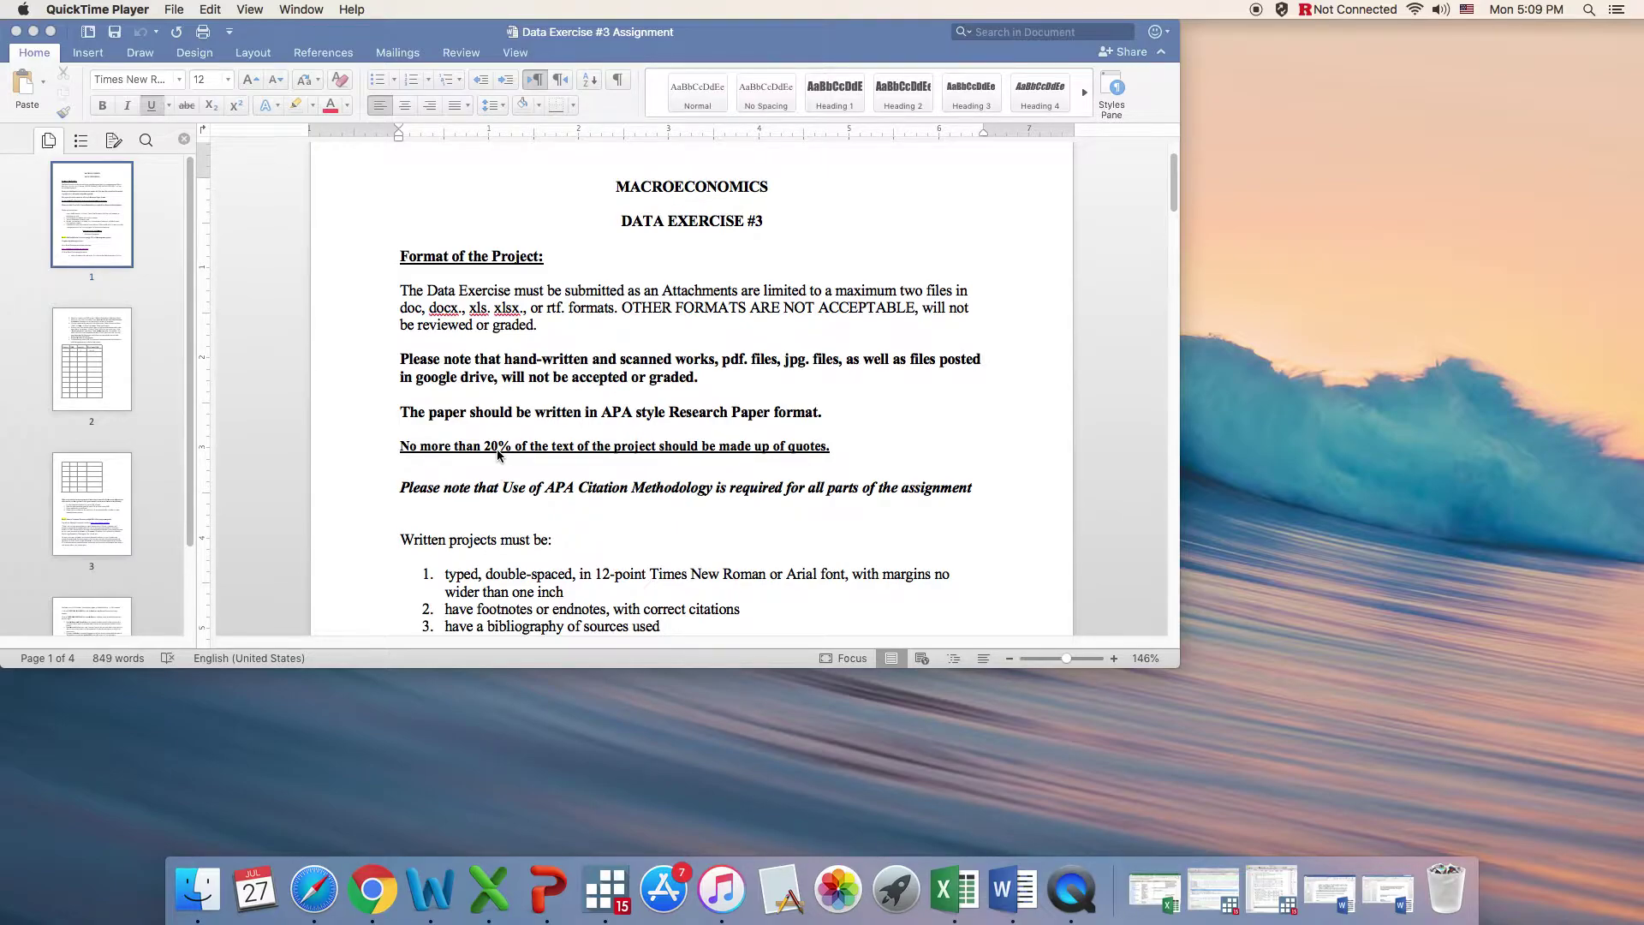
{"action": "scroll", "coordinate": [497, 455], "scroll_direction": "down", "scroll_amount": 5}
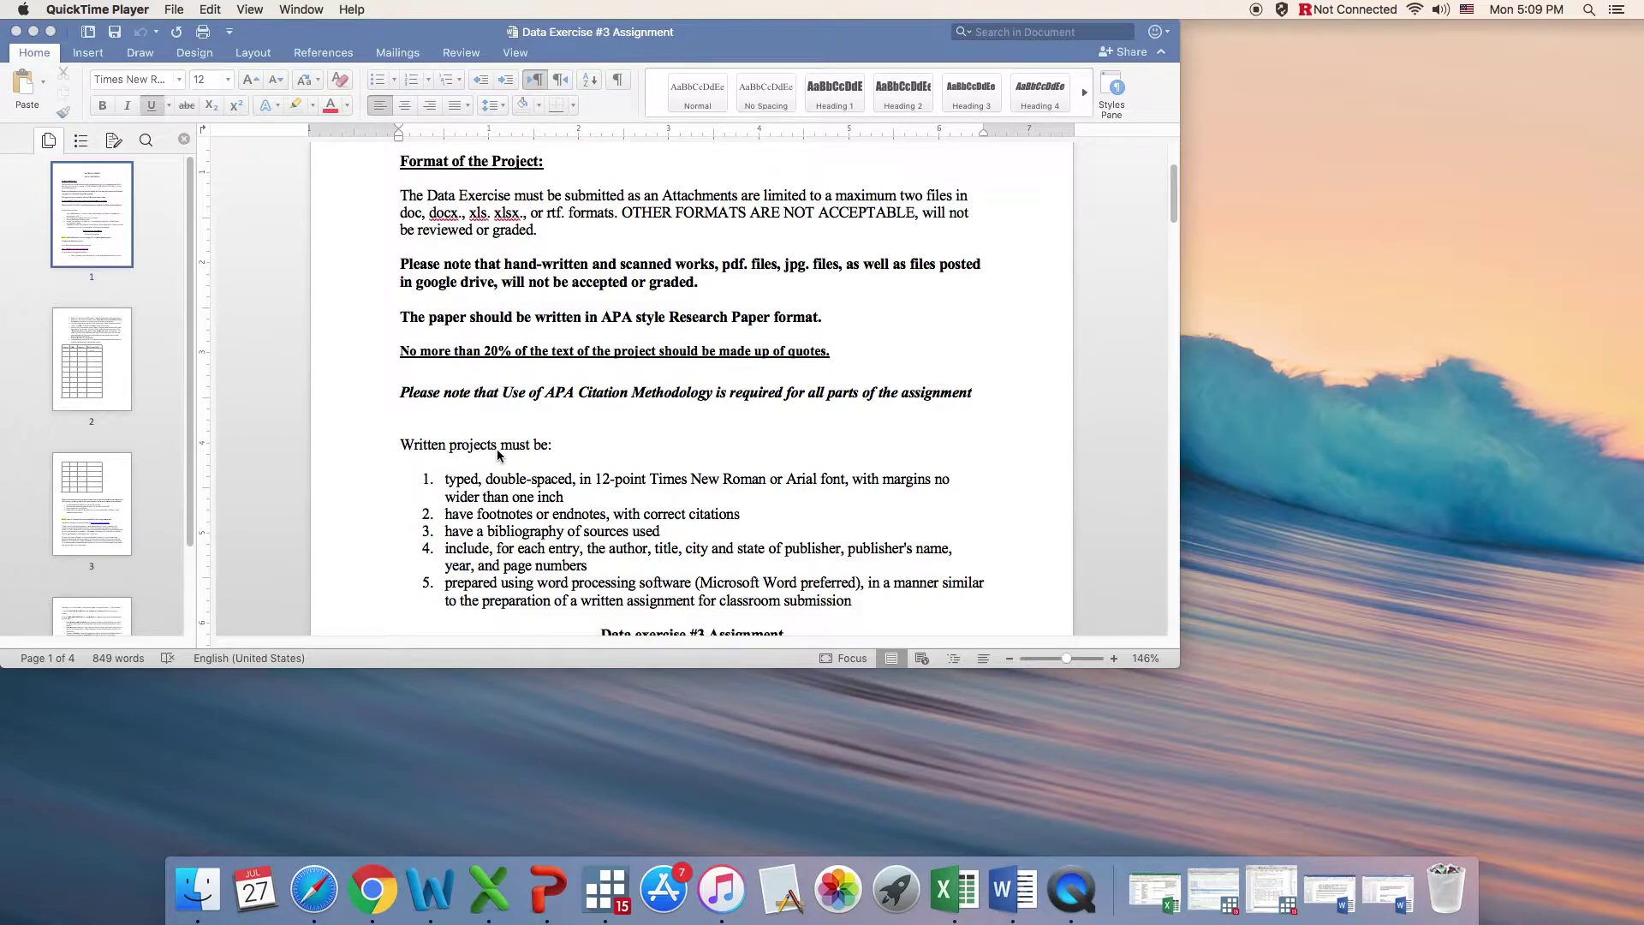
{"action": "scroll", "coordinate": [496, 449], "scroll_direction": "down", "scroll_amount": 1}
{"action": "scroll", "coordinate": [496, 449], "scroll_direction": "down", "scroll_amount": 6}
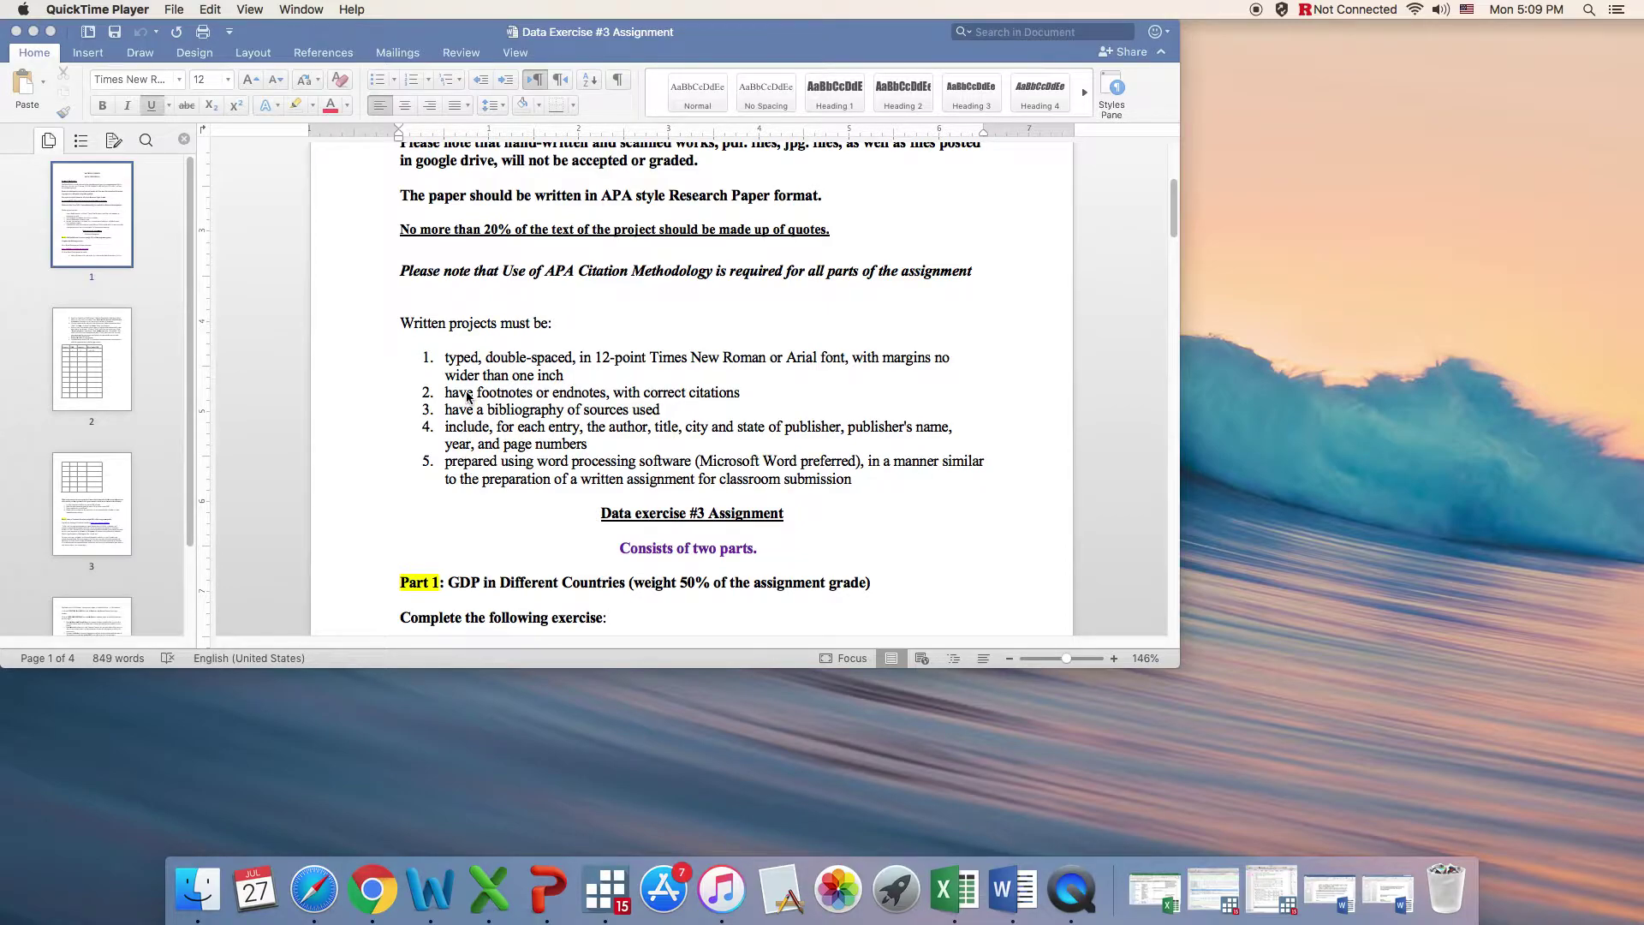
{"action": "scroll", "coordinate": [468, 396], "scroll_direction": "down", "scroll_amount": 2}
{"action": "scroll", "coordinate": [467, 396], "scroll_direction": "down", "scroll_amount": 3}
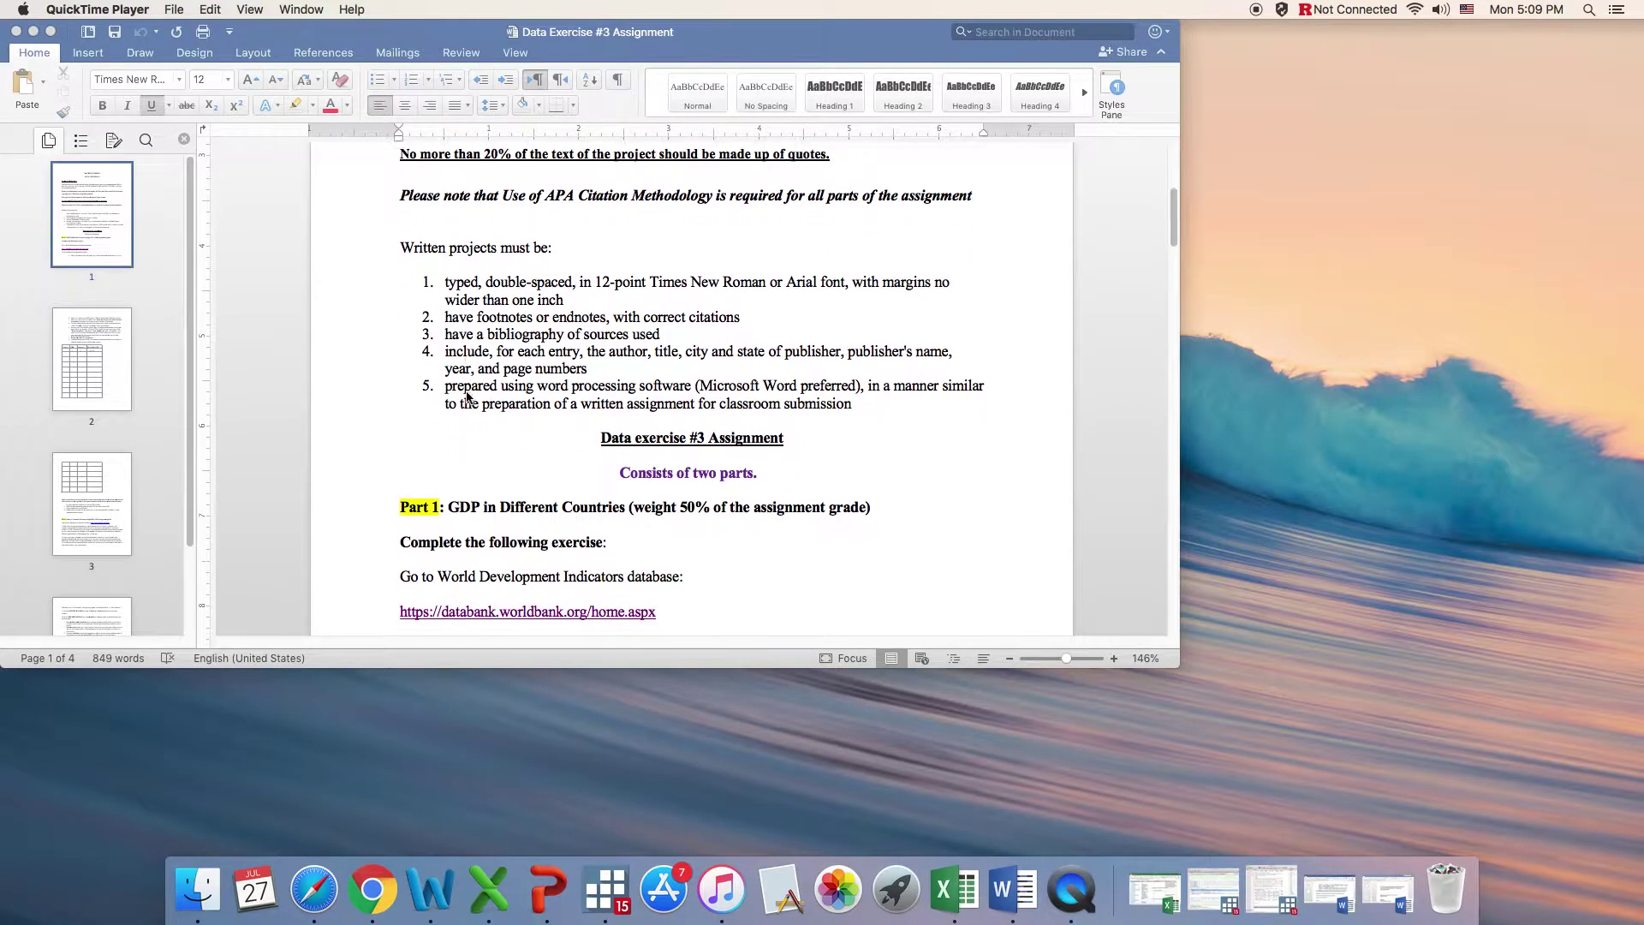
{"action": "scroll", "coordinate": [467, 395], "scroll_direction": "down", "scroll_amount": 3}
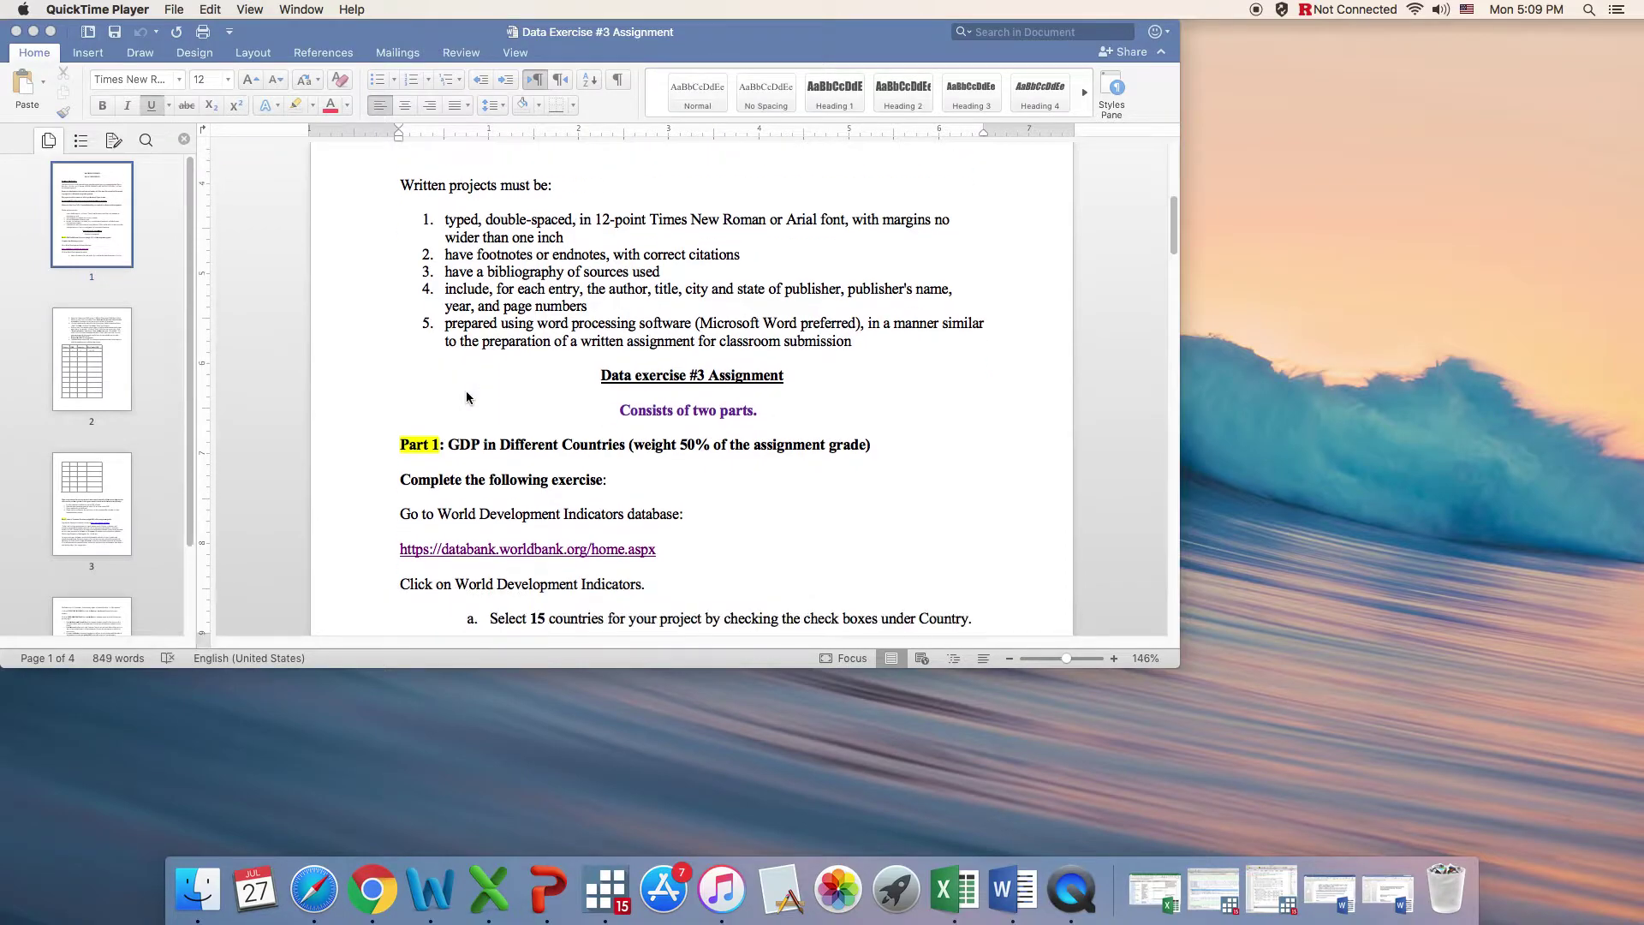
{"action": "scroll", "coordinate": [468, 397], "scroll_direction": "down", "scroll_amount": 1}
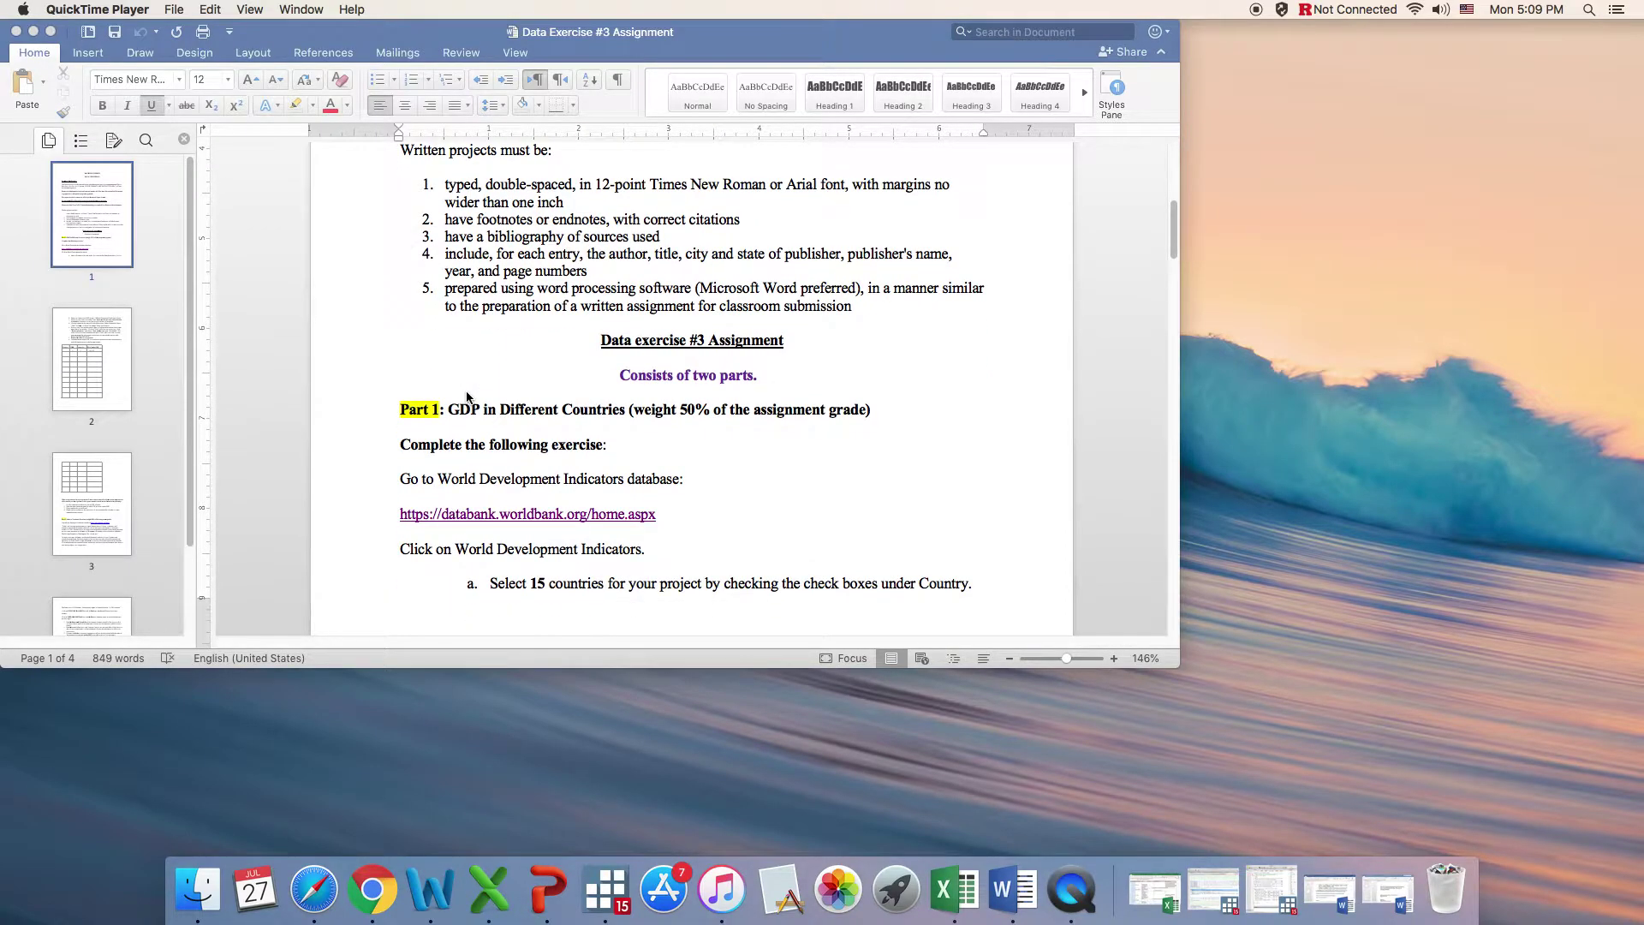
{"action": "scroll", "coordinate": [467, 396], "scroll_direction": "down", "scroll_amount": 3}
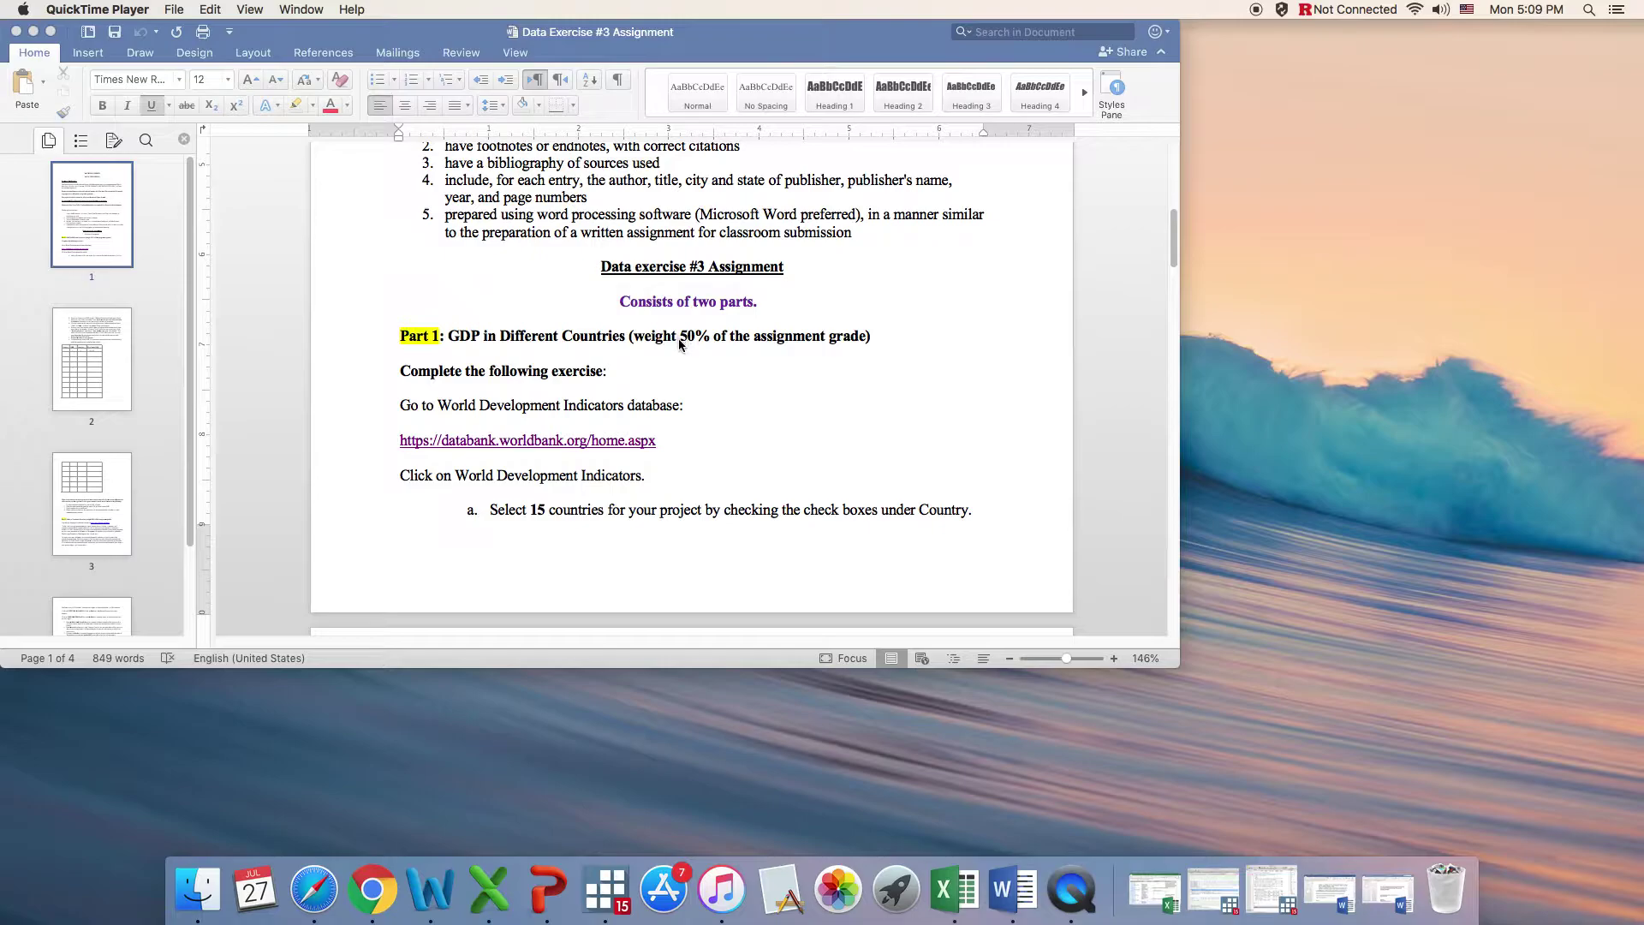
{"action": "scroll", "coordinate": [679, 344], "scroll_direction": "down", "scroll_amount": 1}
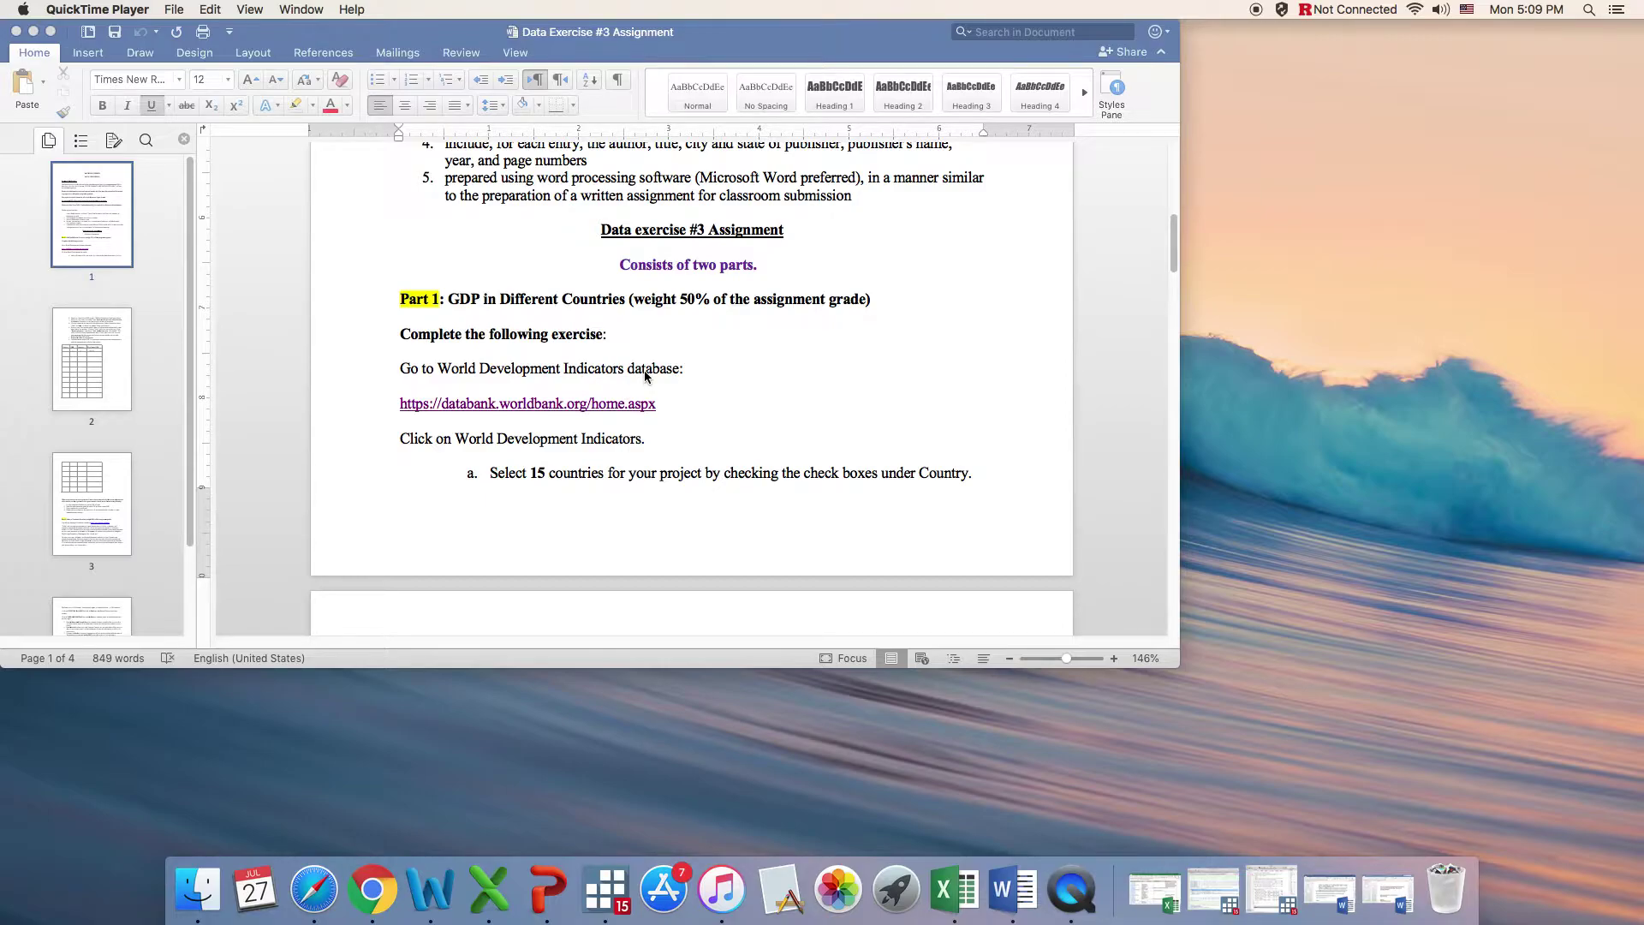
{"action": "scroll", "coordinate": [651, 376], "scroll_direction": "down", "scroll_amount": 1}
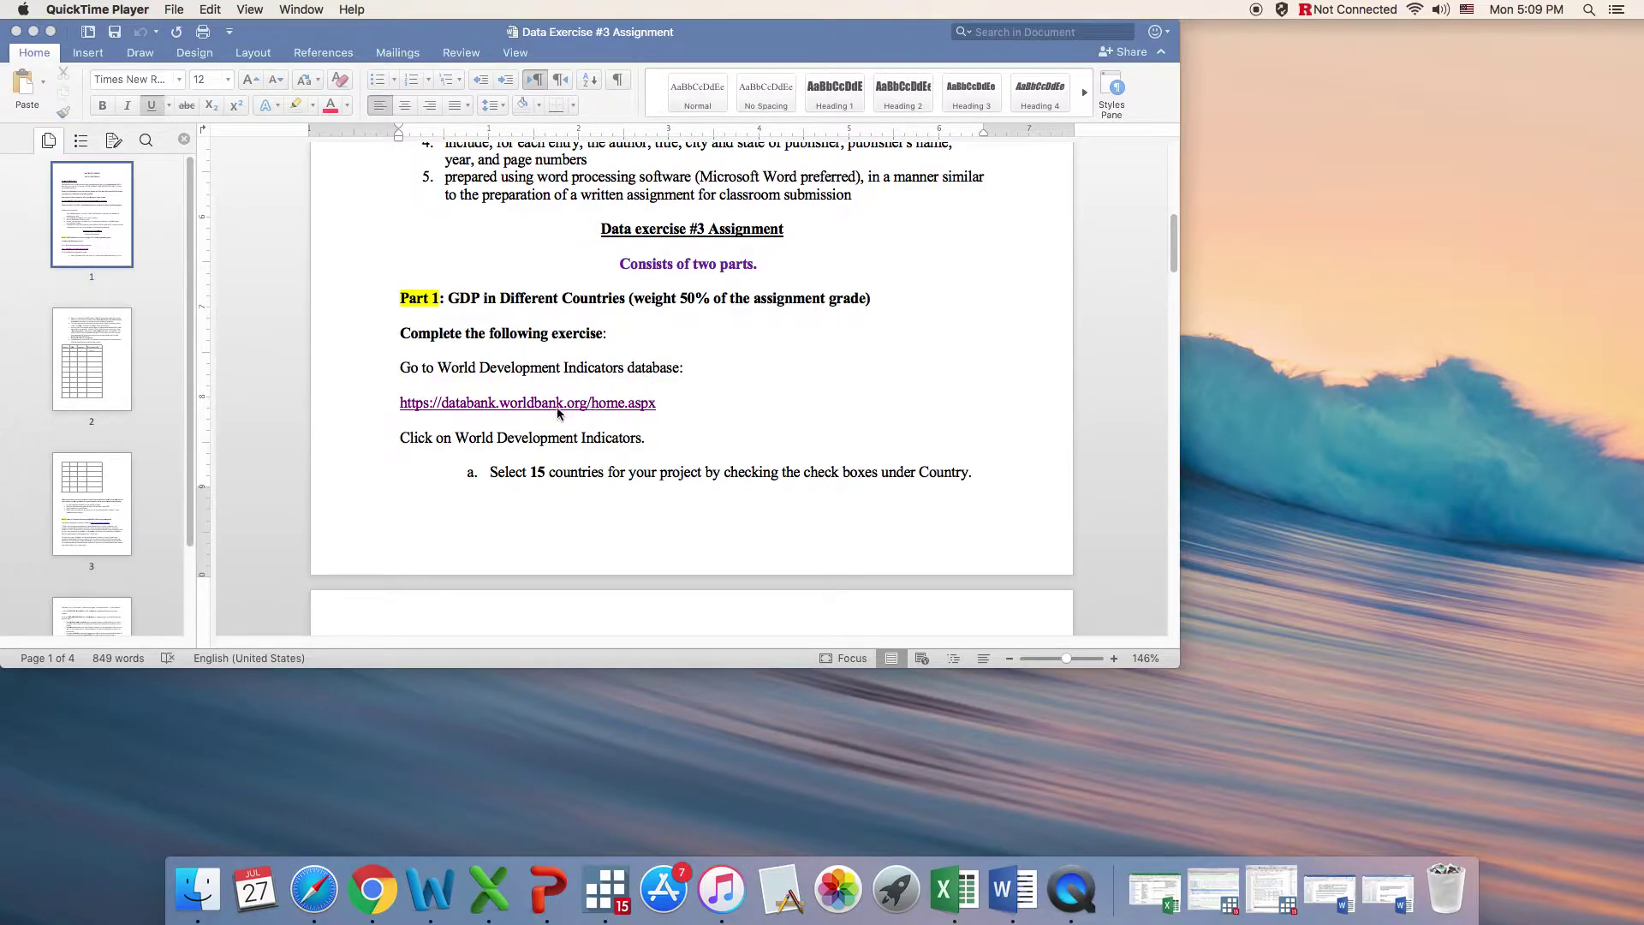
{"action": "scroll", "coordinate": [717, 366], "scroll_direction": "down", "scroll_amount": 1}
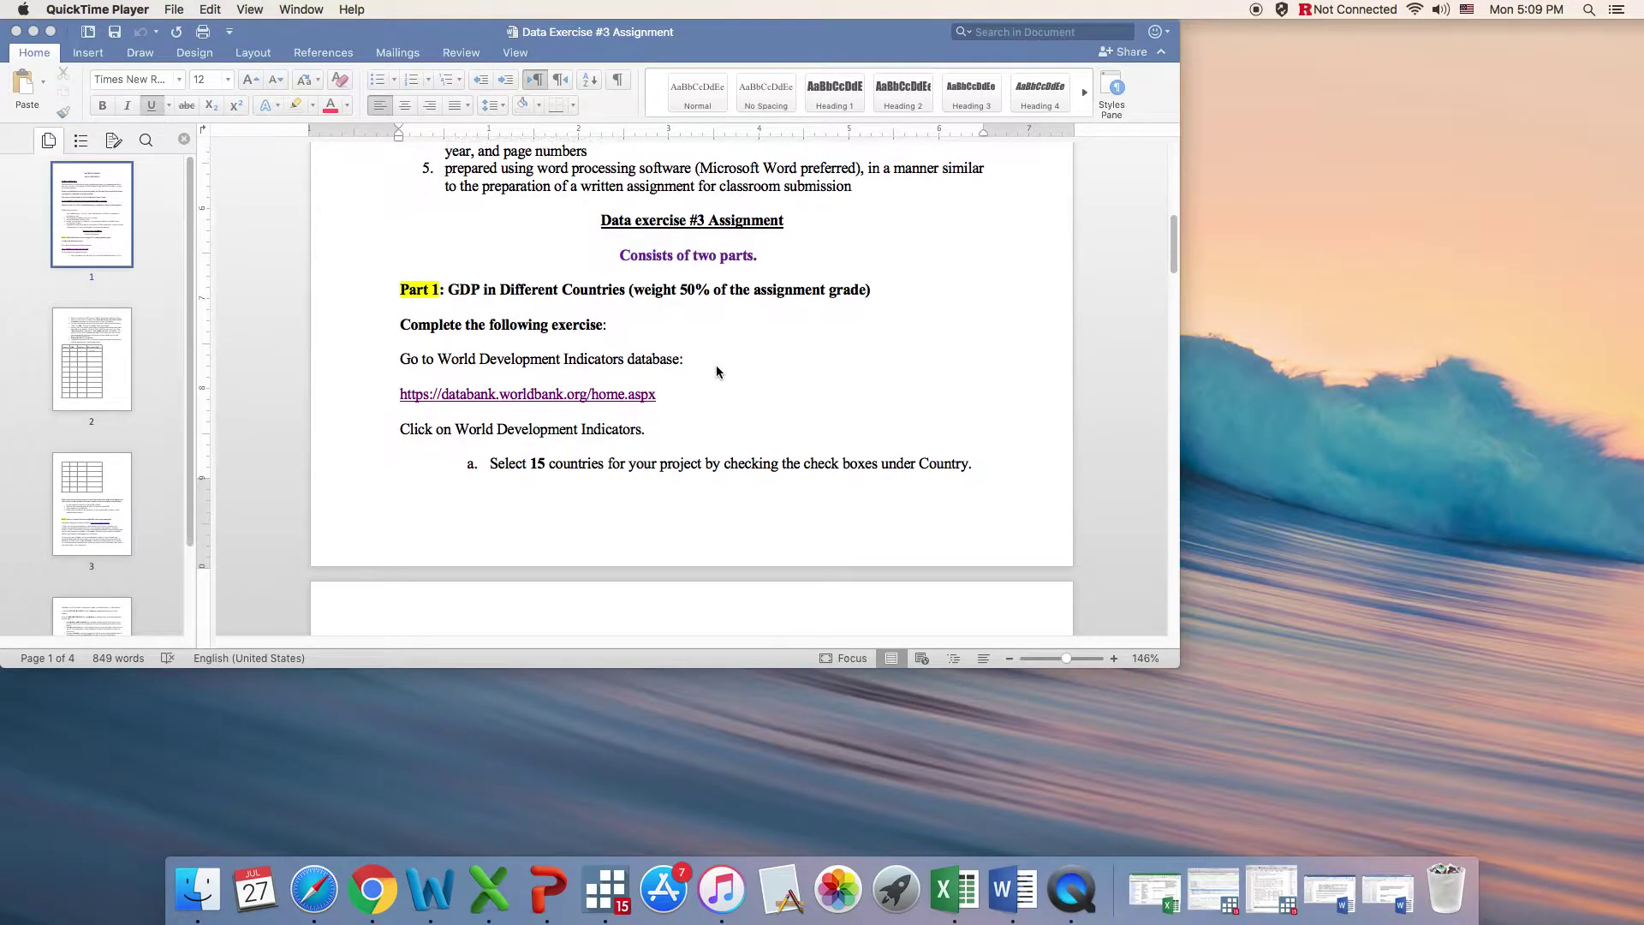
{"action": "scroll", "coordinate": [716, 370], "scroll_direction": "down", "scroll_amount": 5}
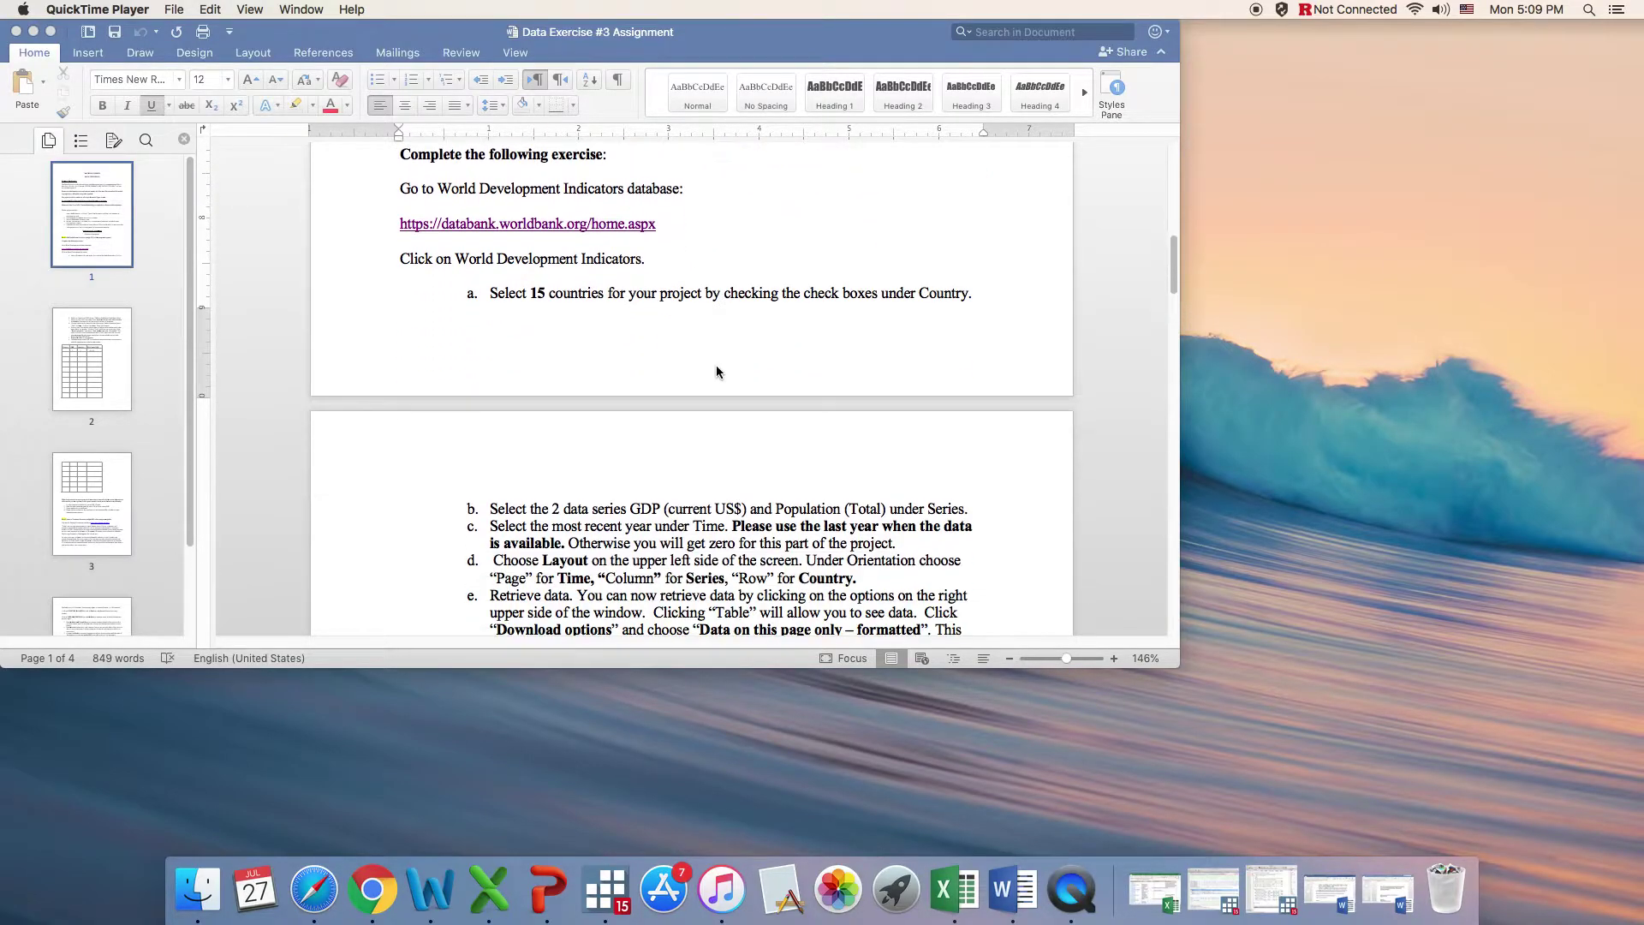
{"action": "scroll", "coordinate": [717, 370], "scroll_direction": "down", "scroll_amount": 2}
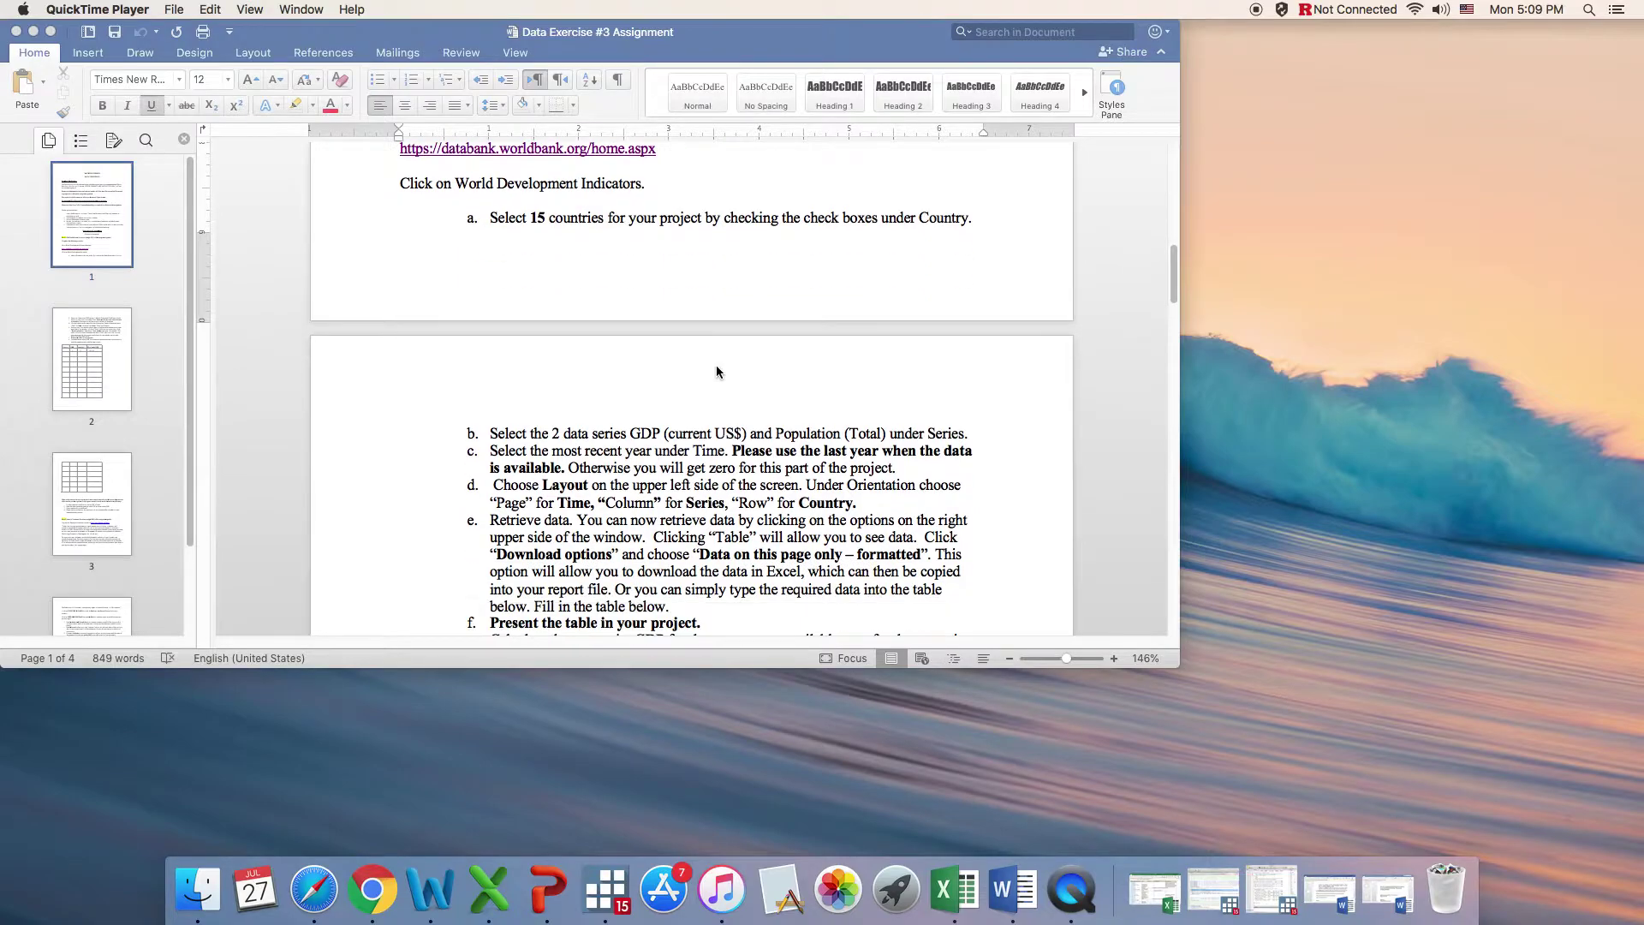
{"action": "scroll", "coordinate": [717, 371], "scroll_direction": "down", "scroll_amount": 4}
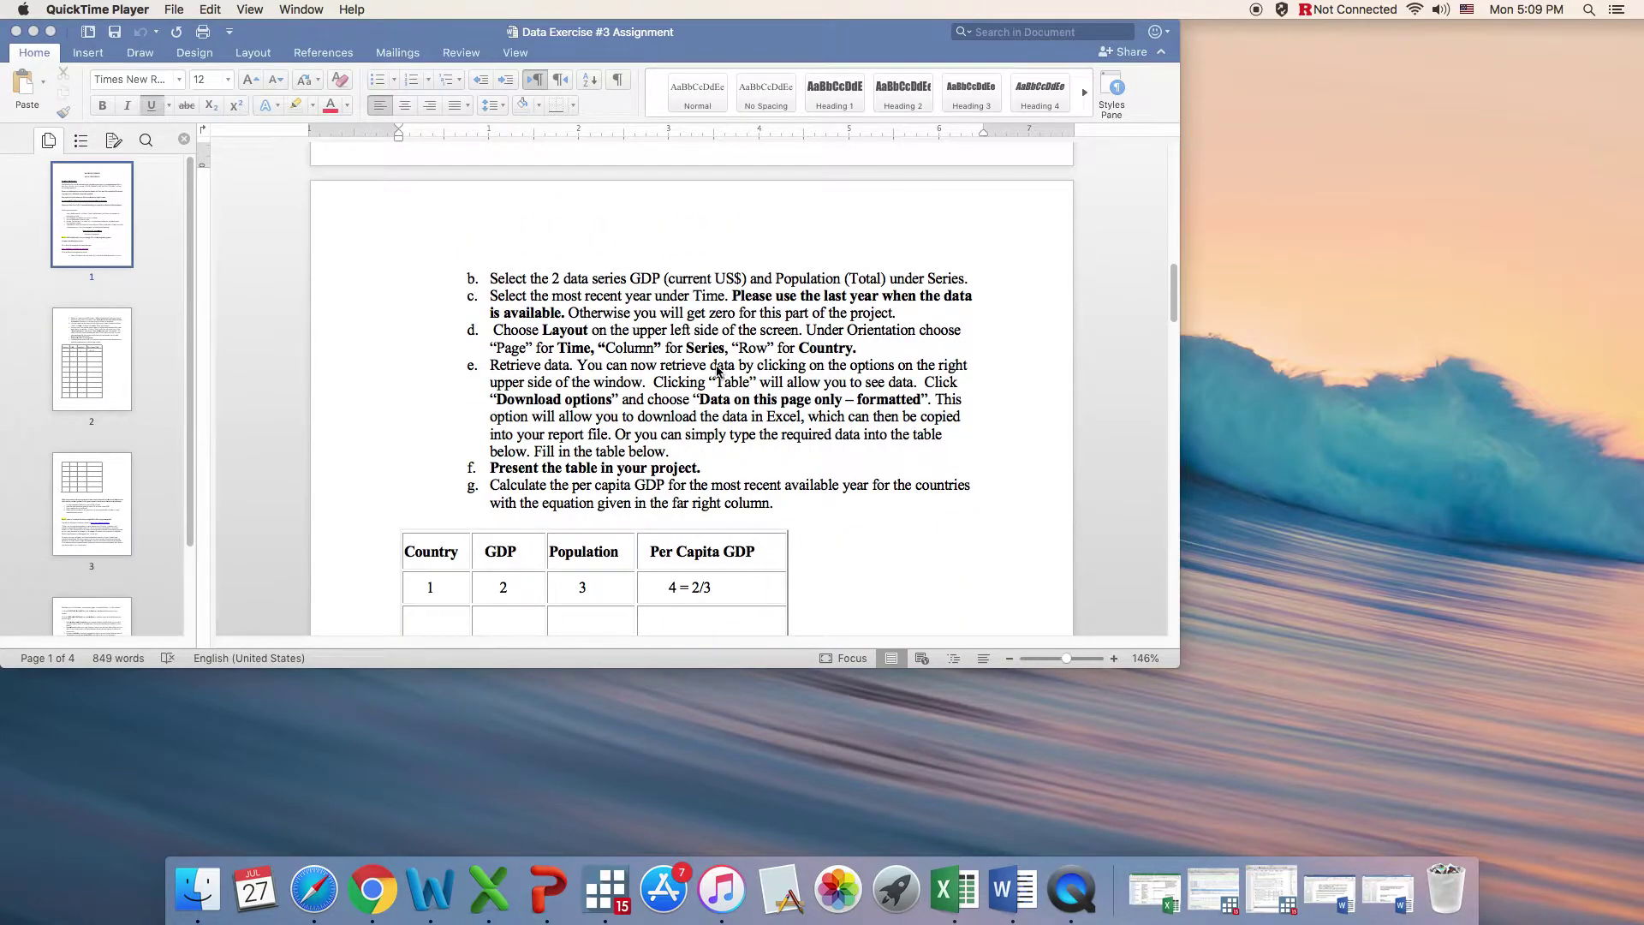
{"action": "scroll", "coordinate": [717, 371], "scroll_direction": "up", "scroll_amount": 1}
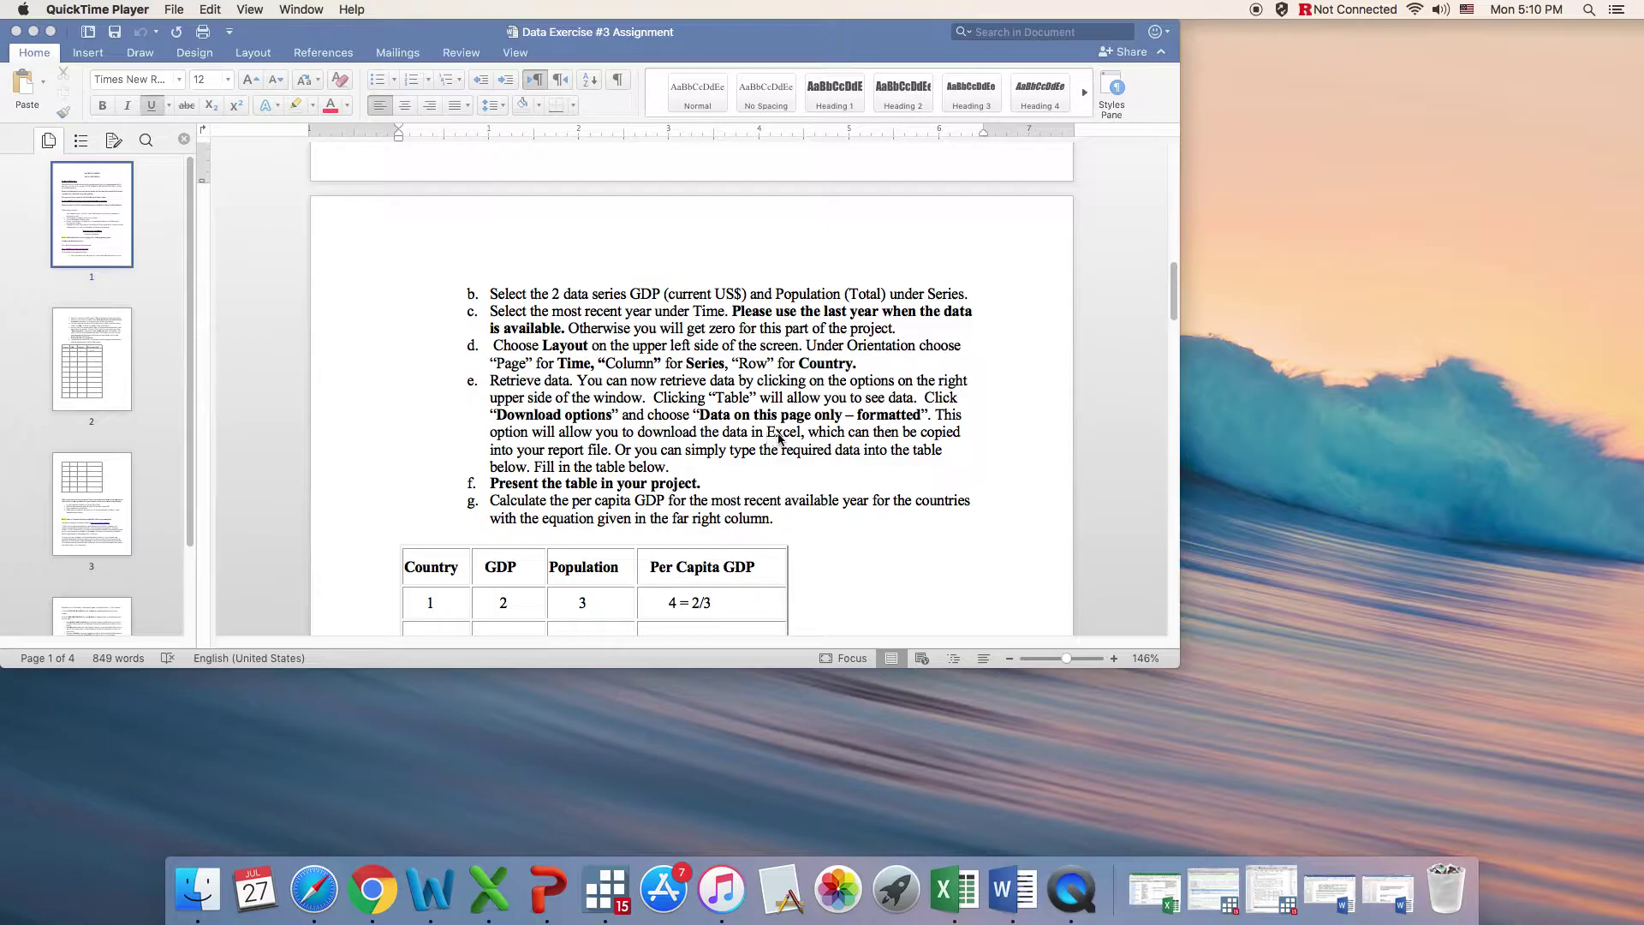
{"action": "scroll", "coordinate": [760, 422], "scroll_direction": "down", "scroll_amount": 5}
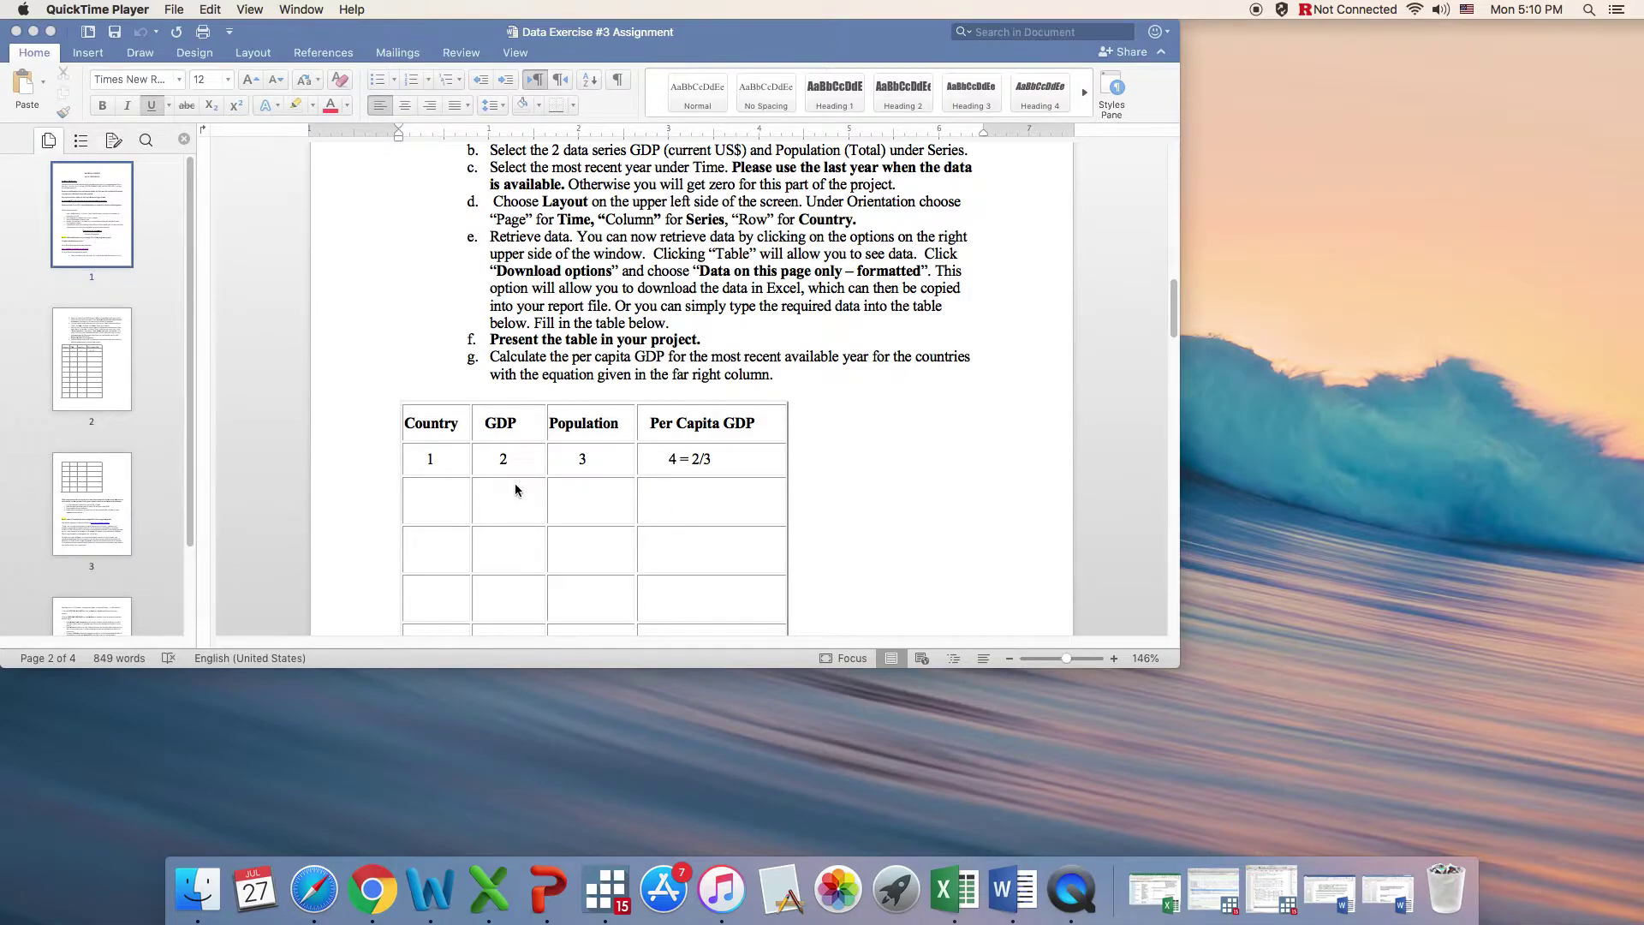
{"action": "scroll", "coordinate": [518, 446], "scroll_direction": "up", "scroll_amount": 5}
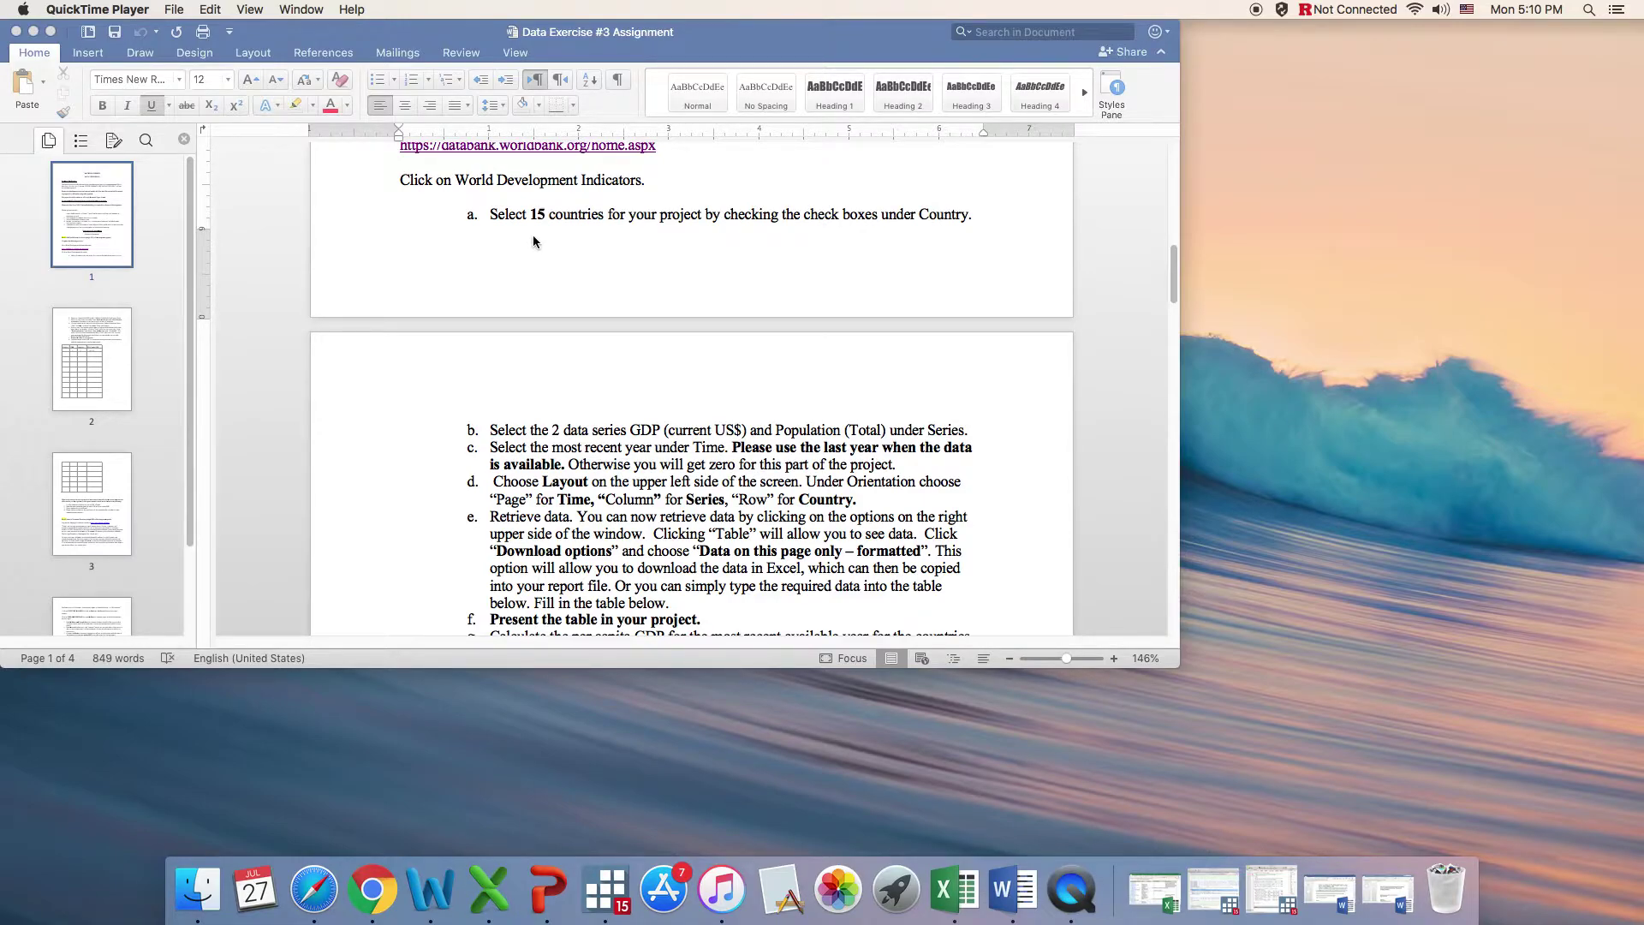
{"action": "scroll", "coordinate": [532, 236], "scroll_direction": "down", "scroll_amount": 7}
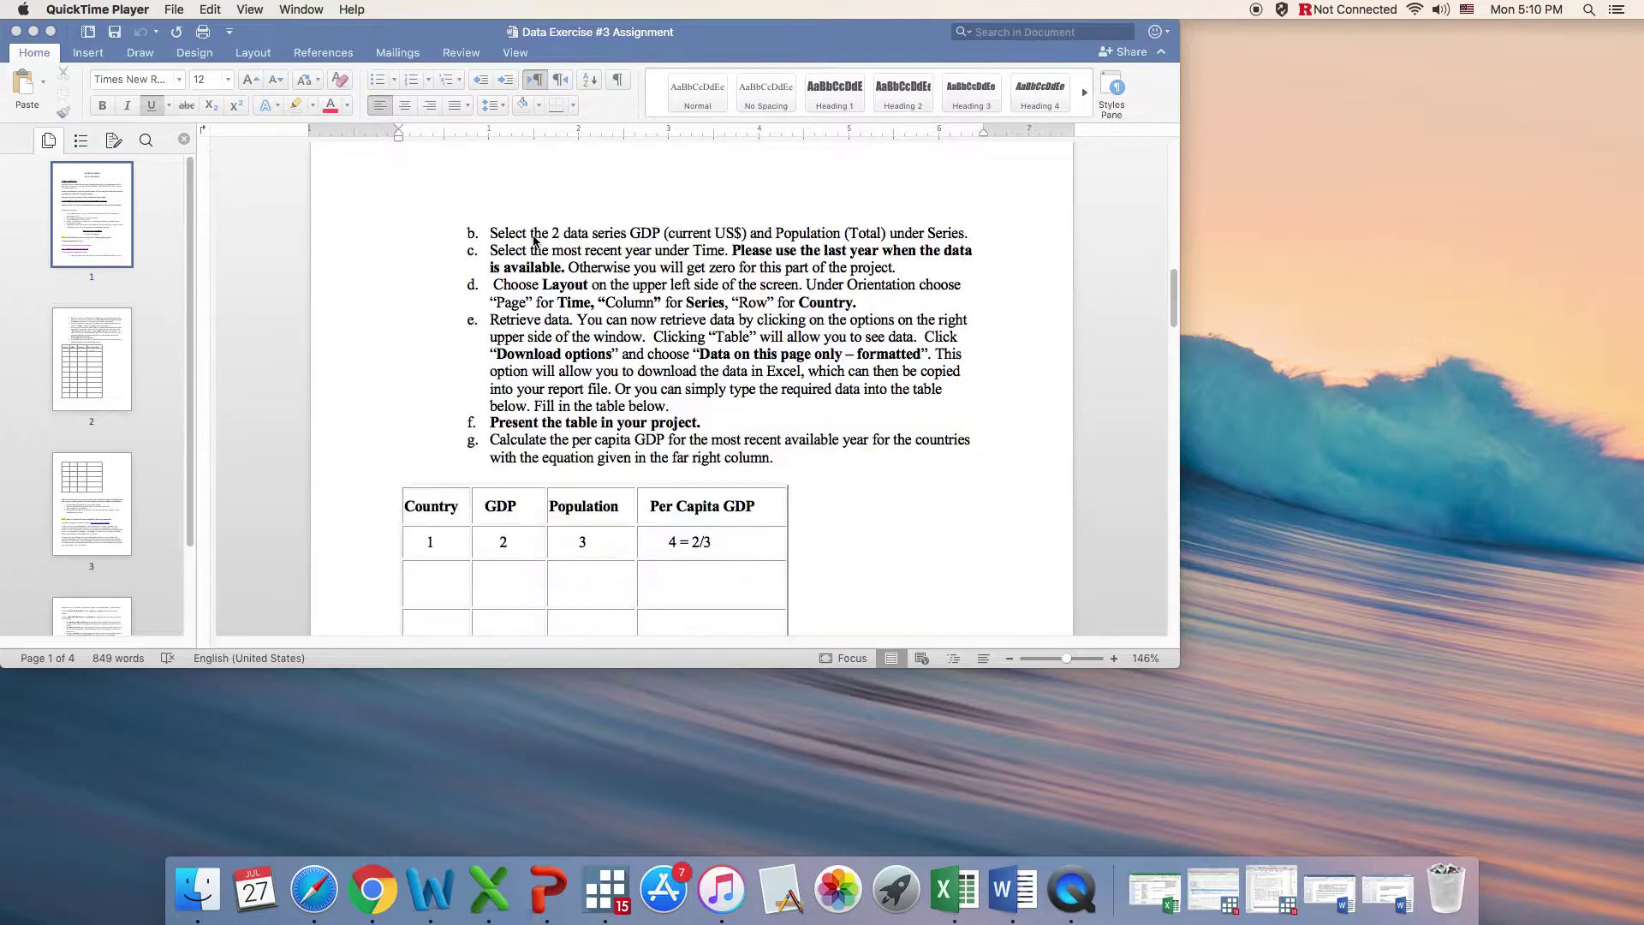
{"action": "scroll", "coordinate": [532, 236], "scroll_direction": "down", "scroll_amount": 3}
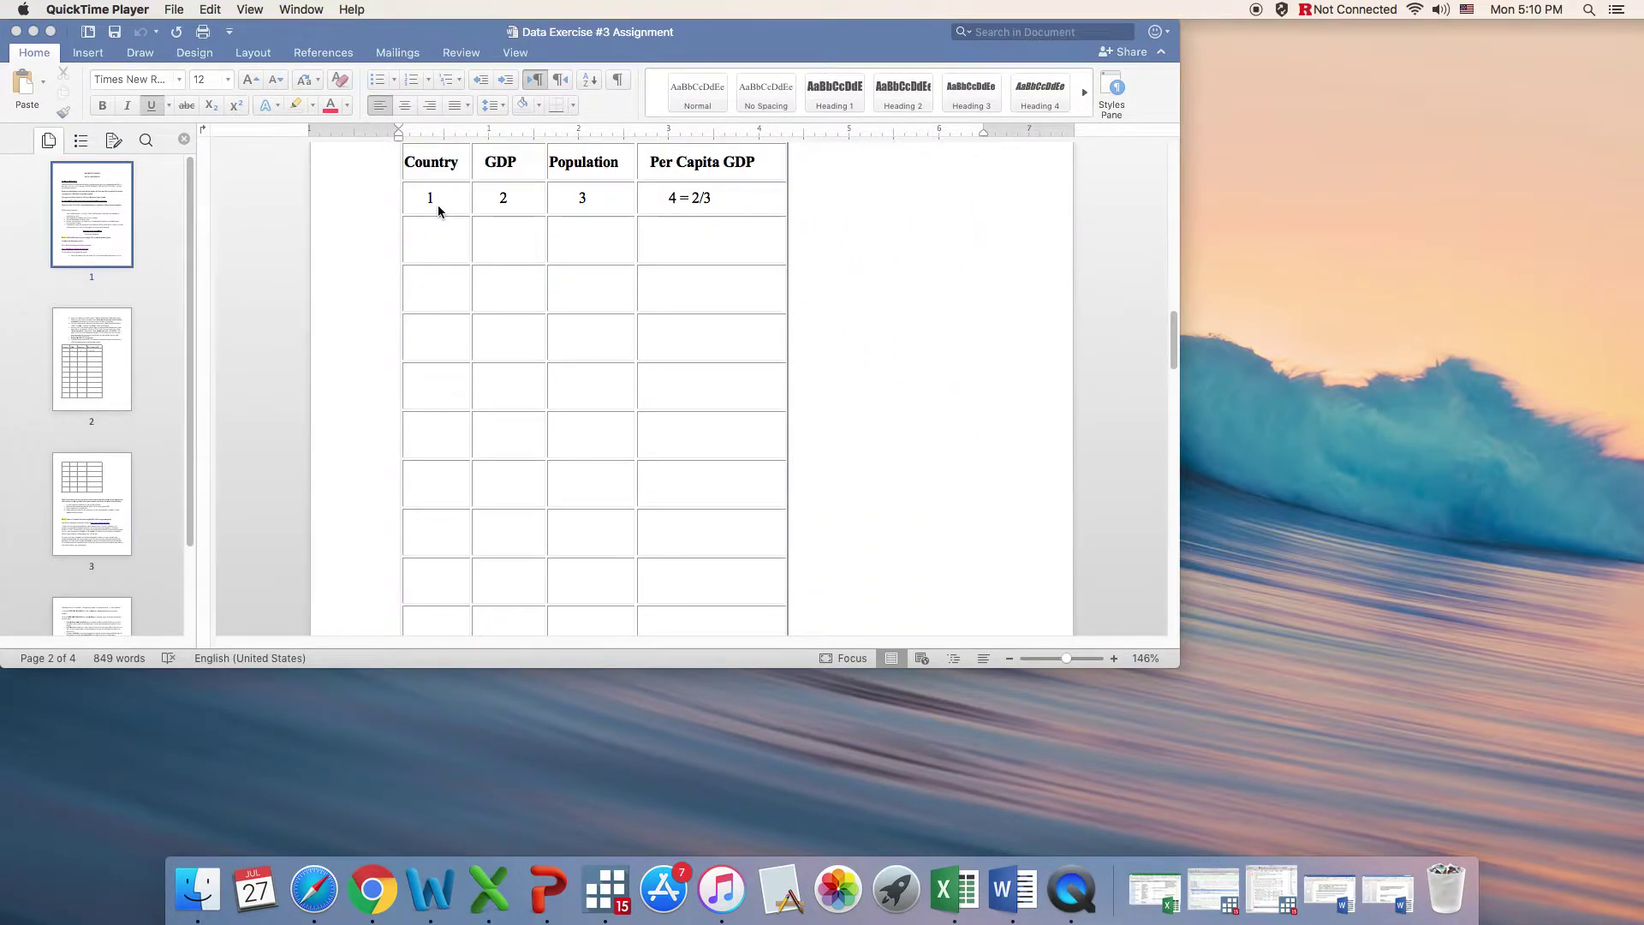
{"action": "scroll", "coordinate": [454, 334], "scroll_direction": "down", "scroll_amount": 7}
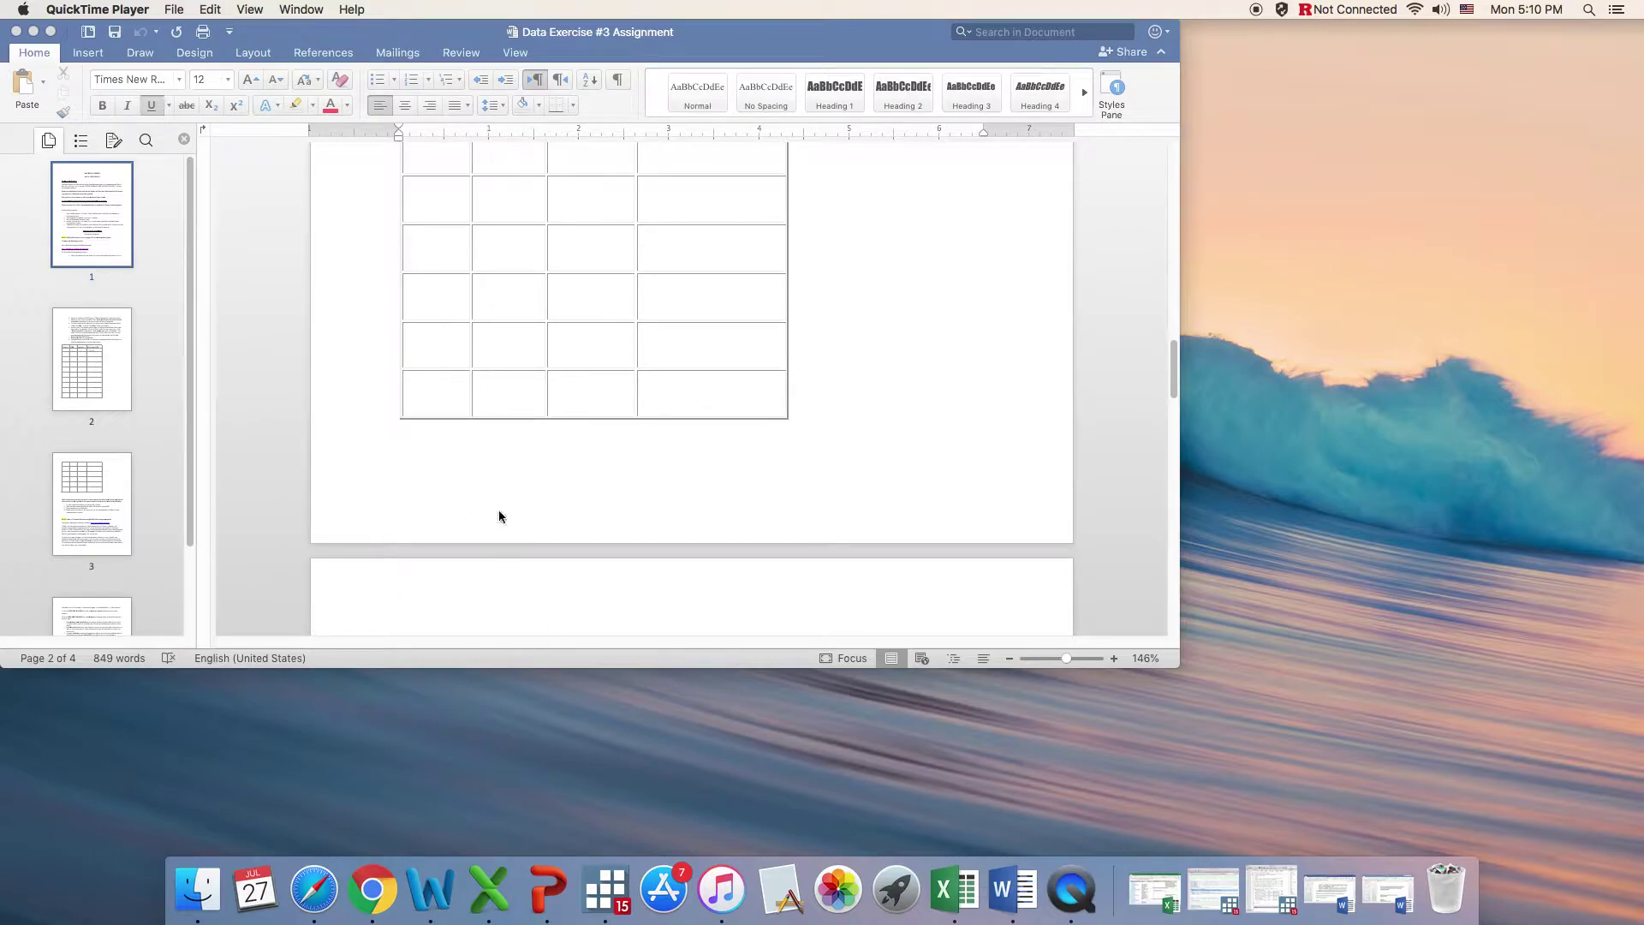
{"action": "scroll", "coordinate": [420, 402], "scroll_direction": "up", "scroll_amount": 8}
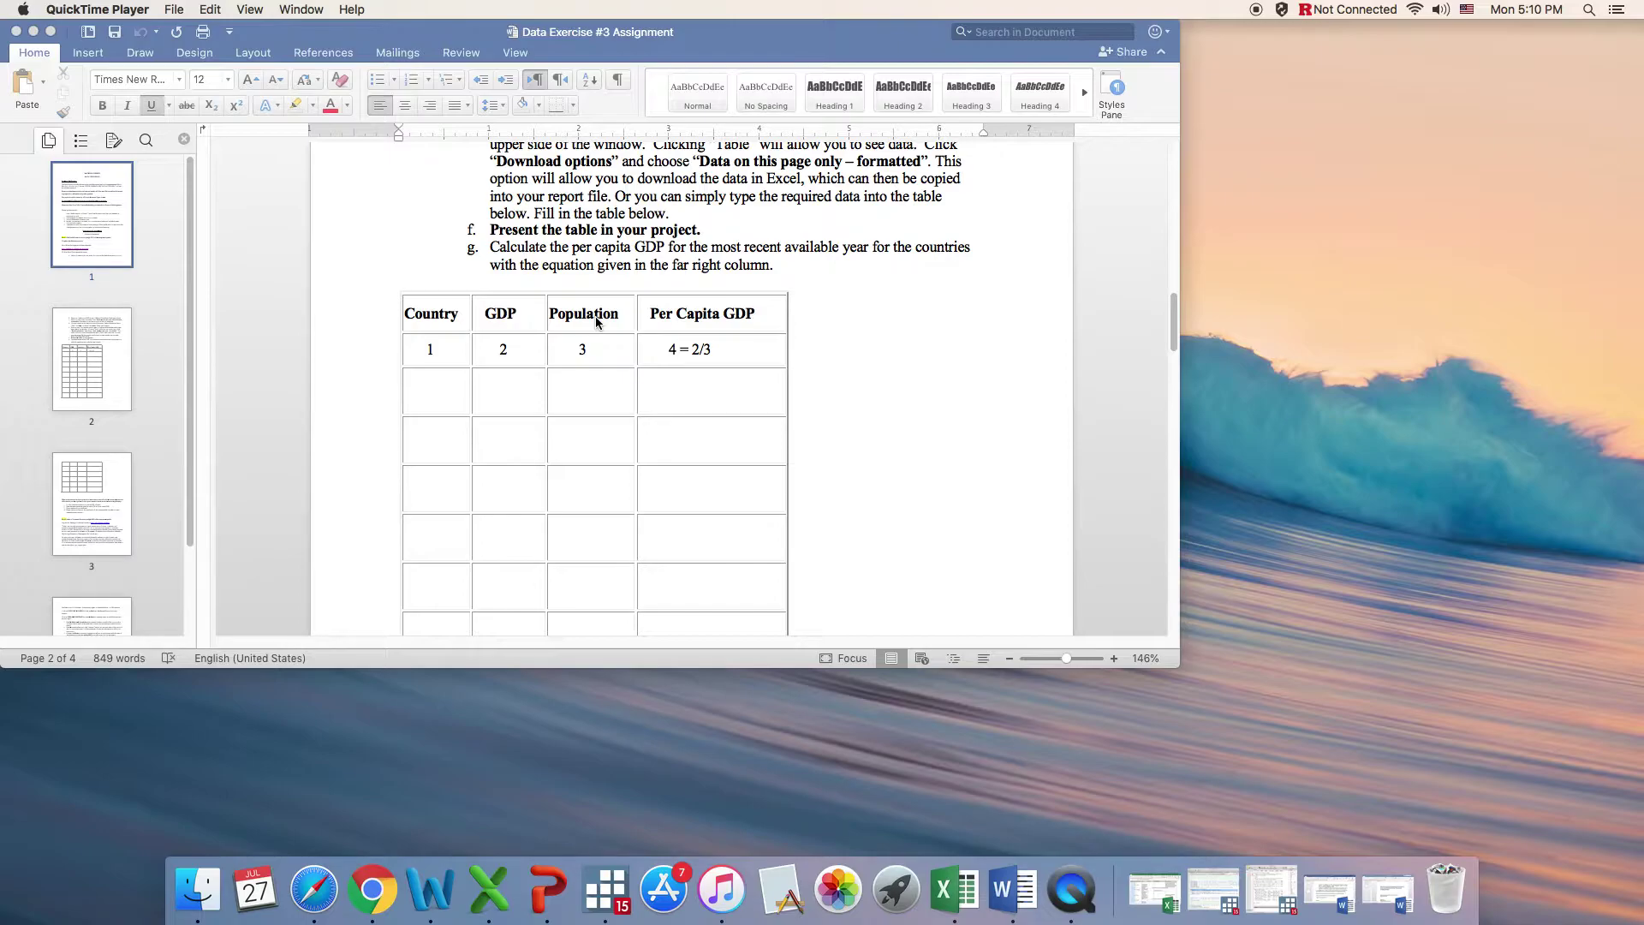
{"action": "scroll", "coordinate": [596, 321], "scroll_direction": "down", "scroll_amount": 10}
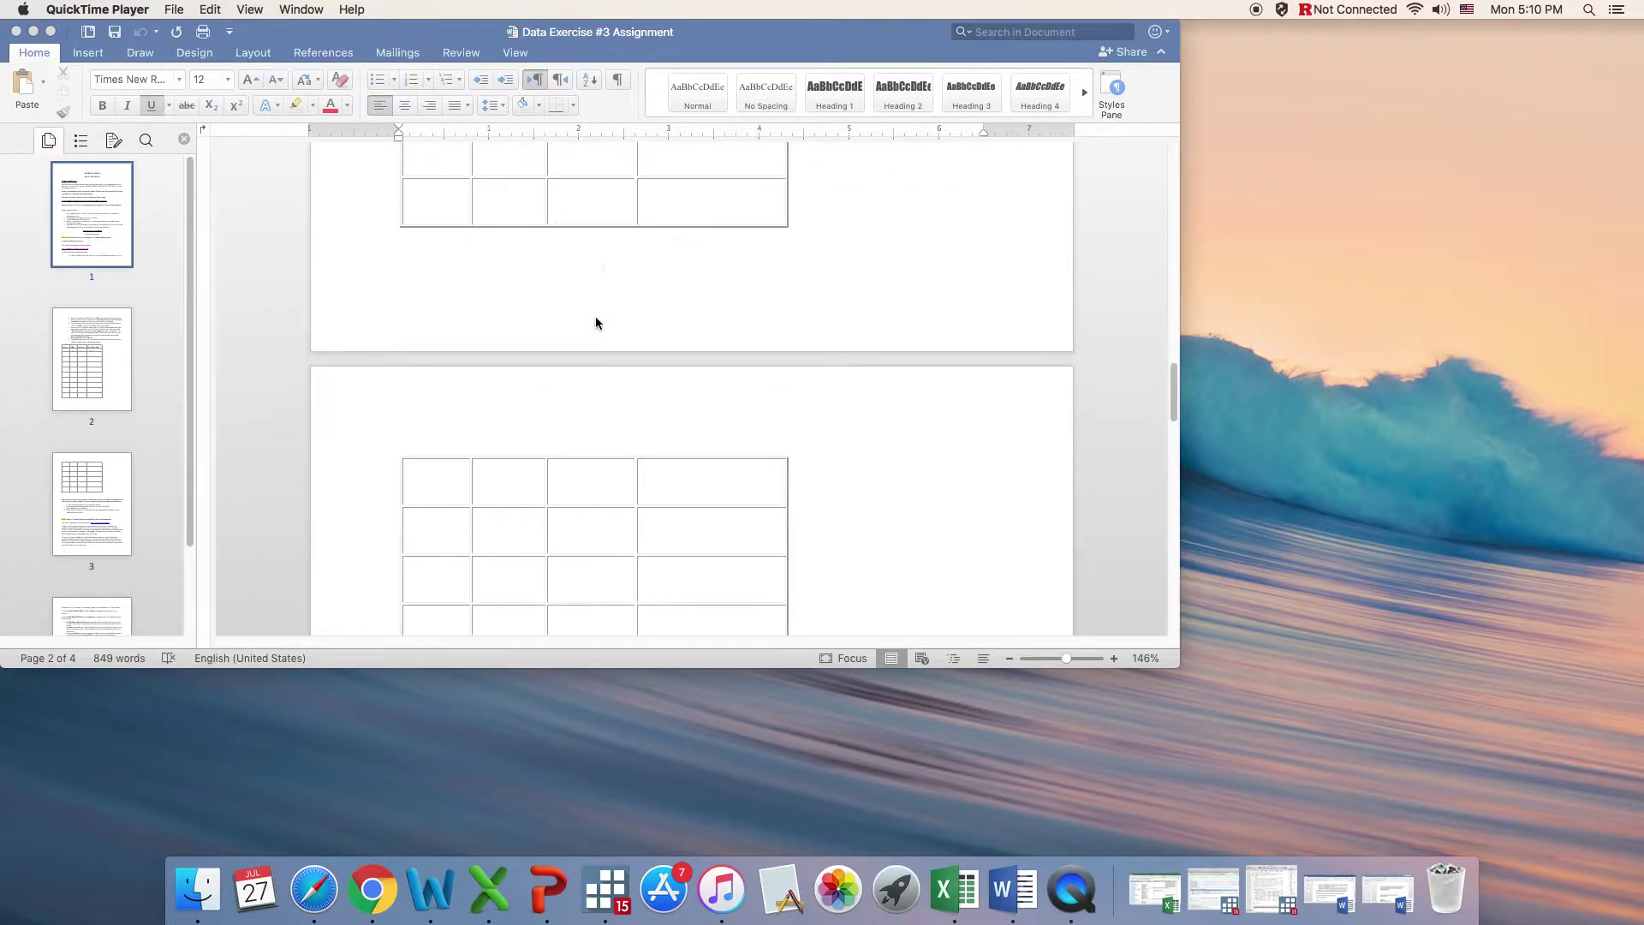
{"action": "scroll", "coordinate": [596, 321], "scroll_direction": "down", "scroll_amount": 10}
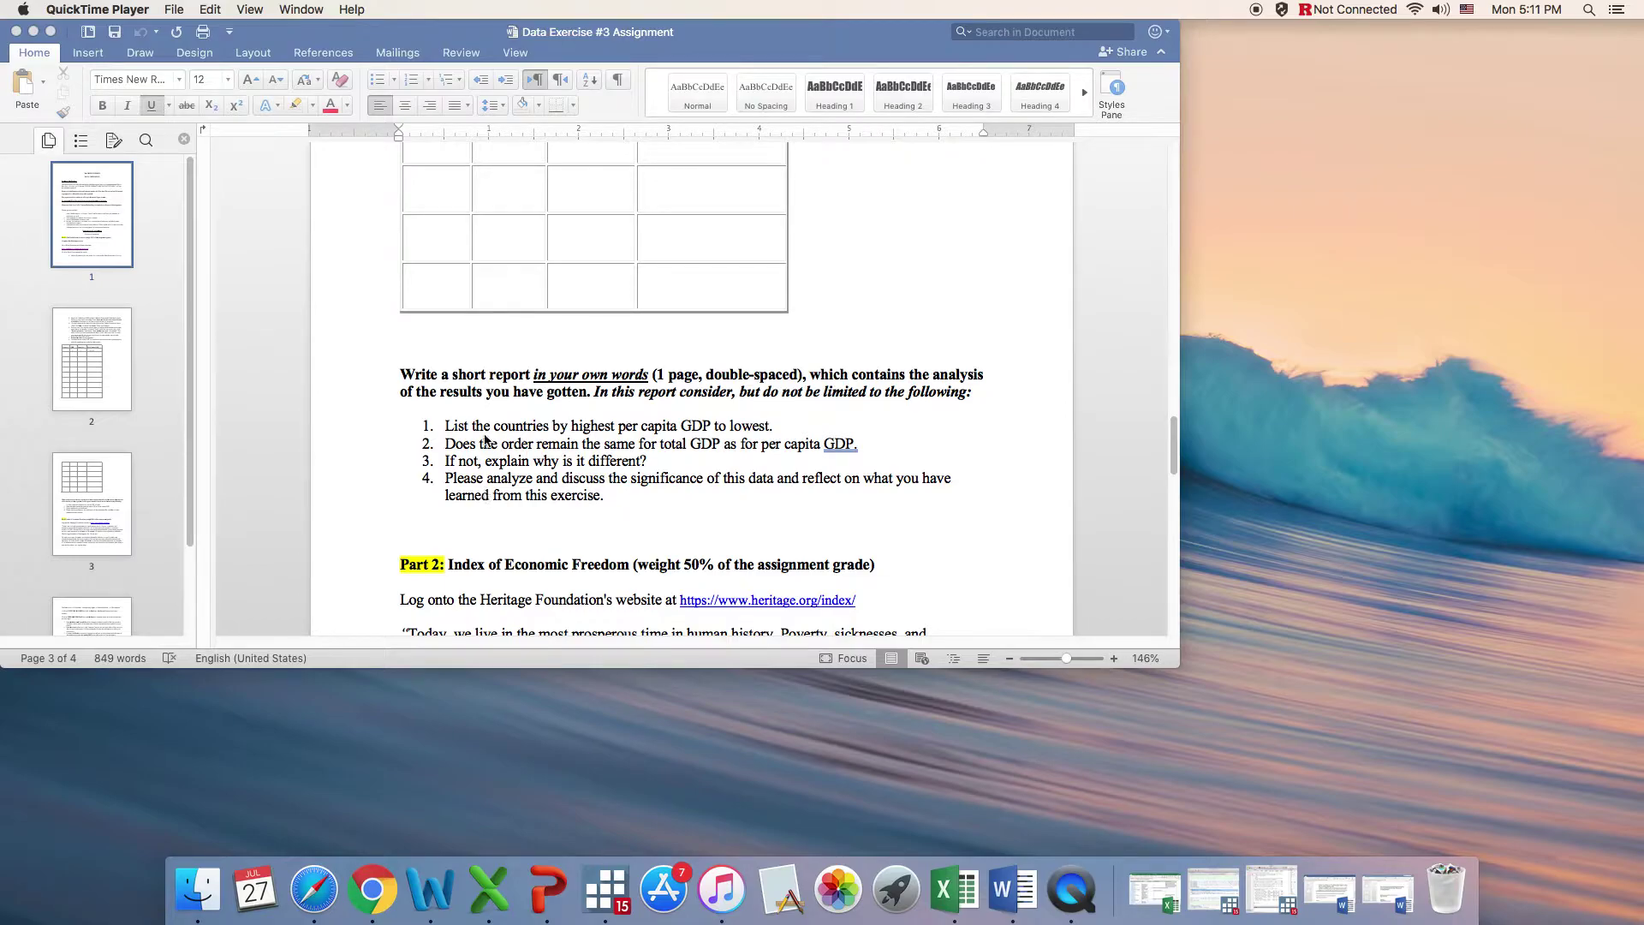
{"action": "scroll", "coordinate": [546, 337], "scroll_direction": "up", "scroll_amount": 5}
{"action": "scroll", "coordinate": [545, 338], "scroll_direction": "up", "scroll_amount": 15}
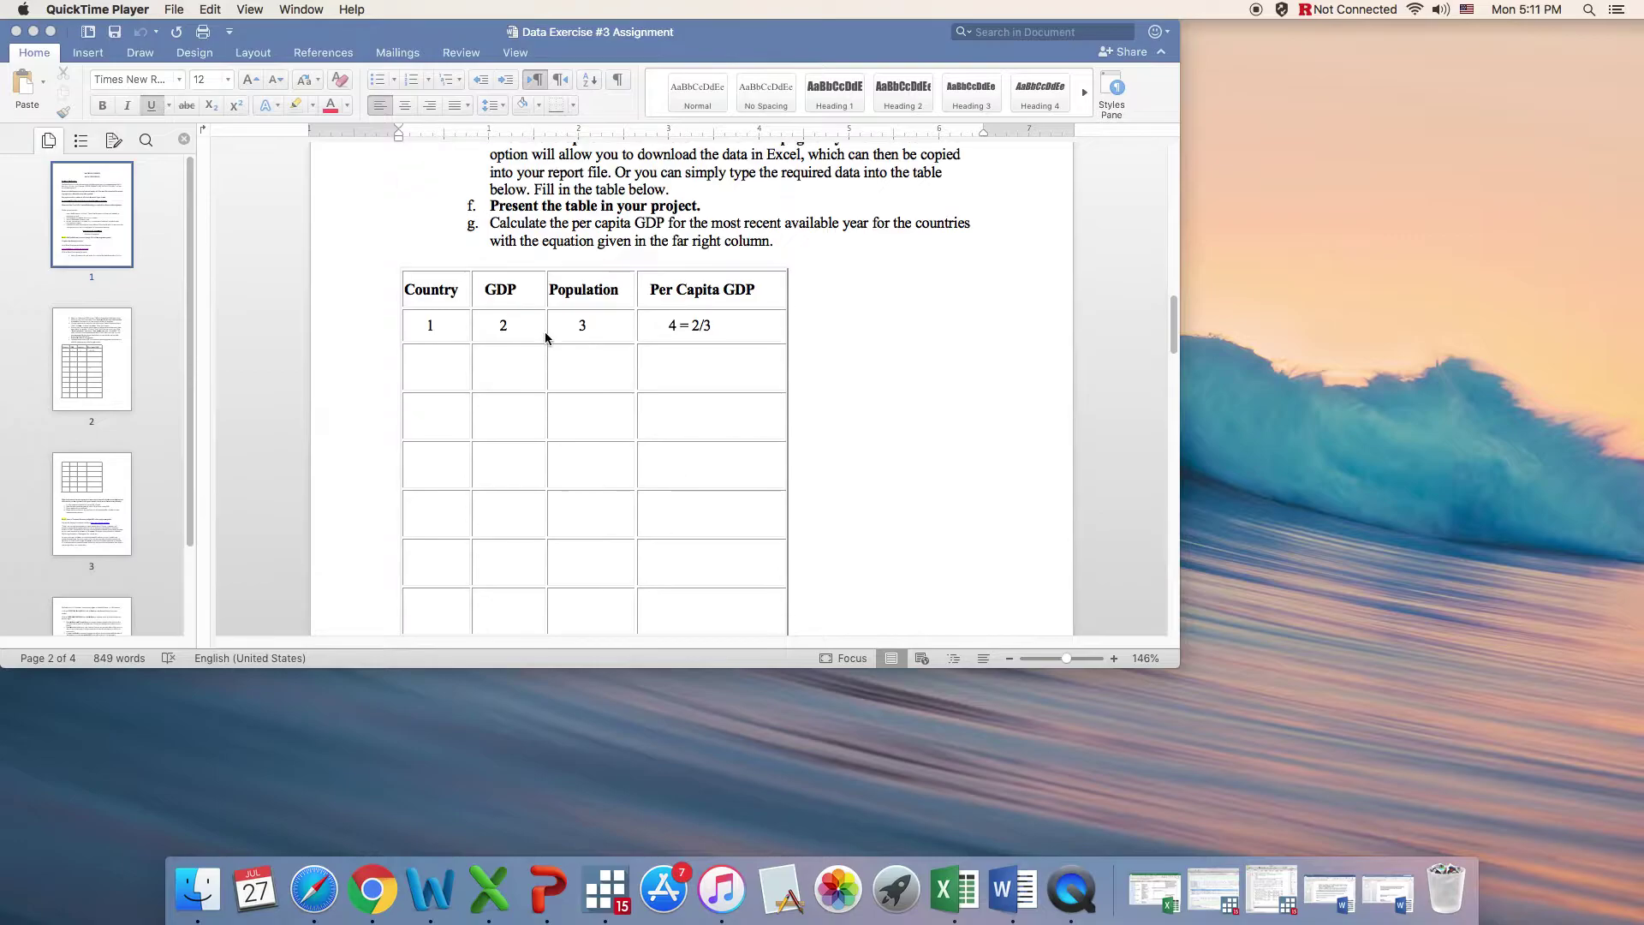
{"action": "scroll", "coordinate": [545, 337], "scroll_direction": "up", "scroll_amount": 5}
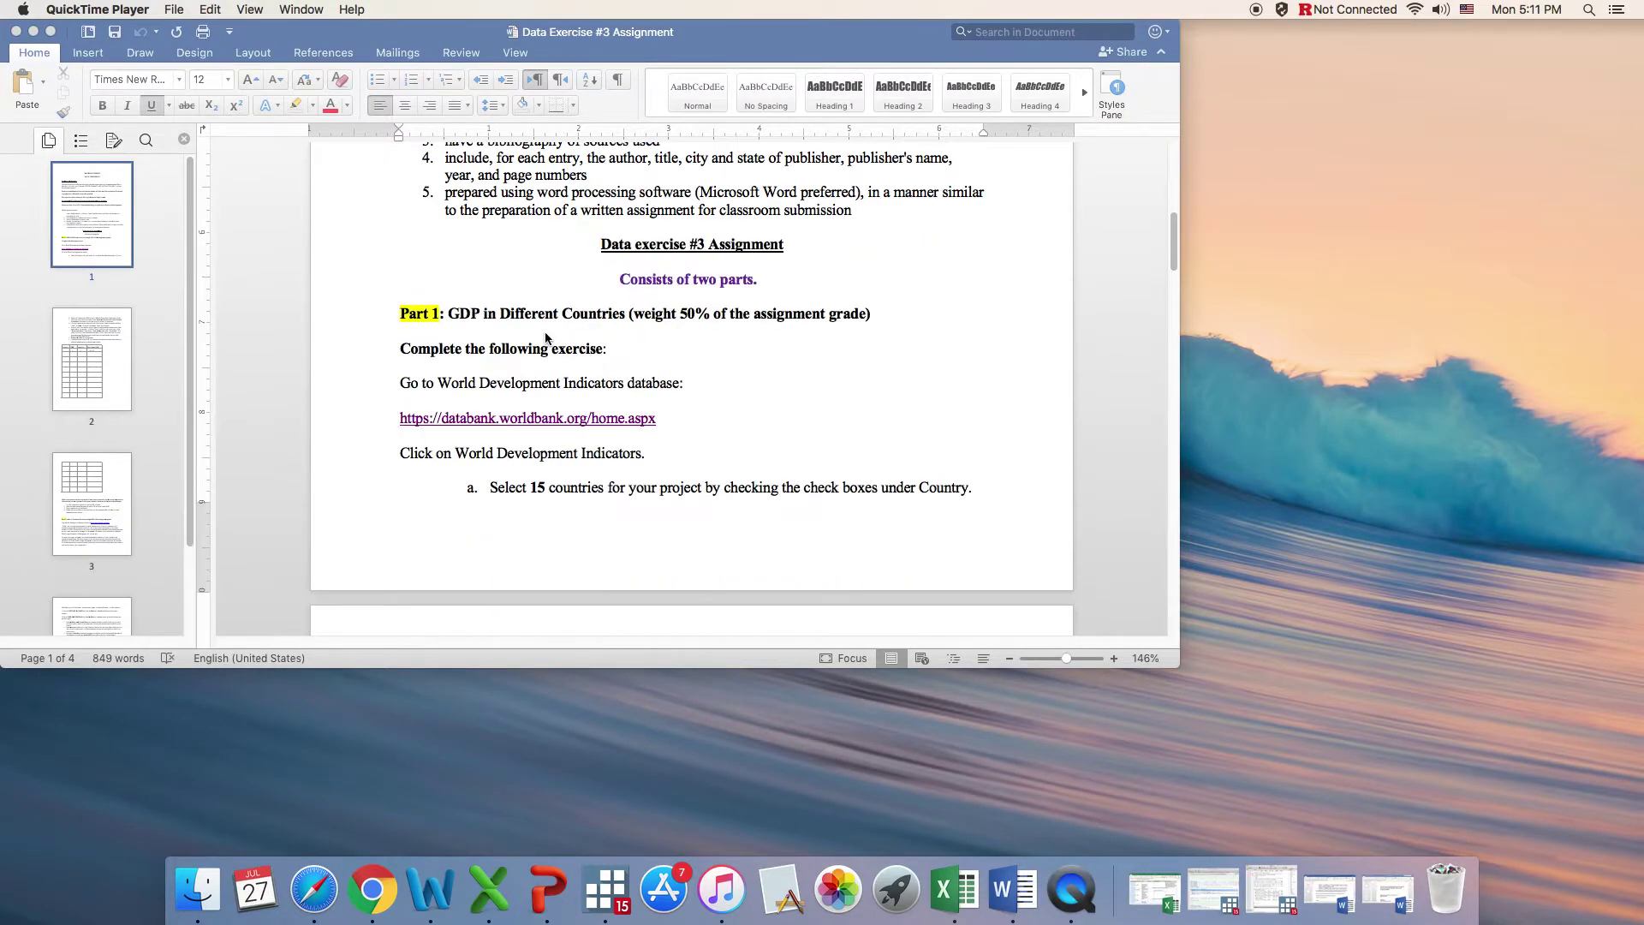
{"action": "scroll", "coordinate": [545, 337], "scroll_direction": "down", "scroll_amount": 2}
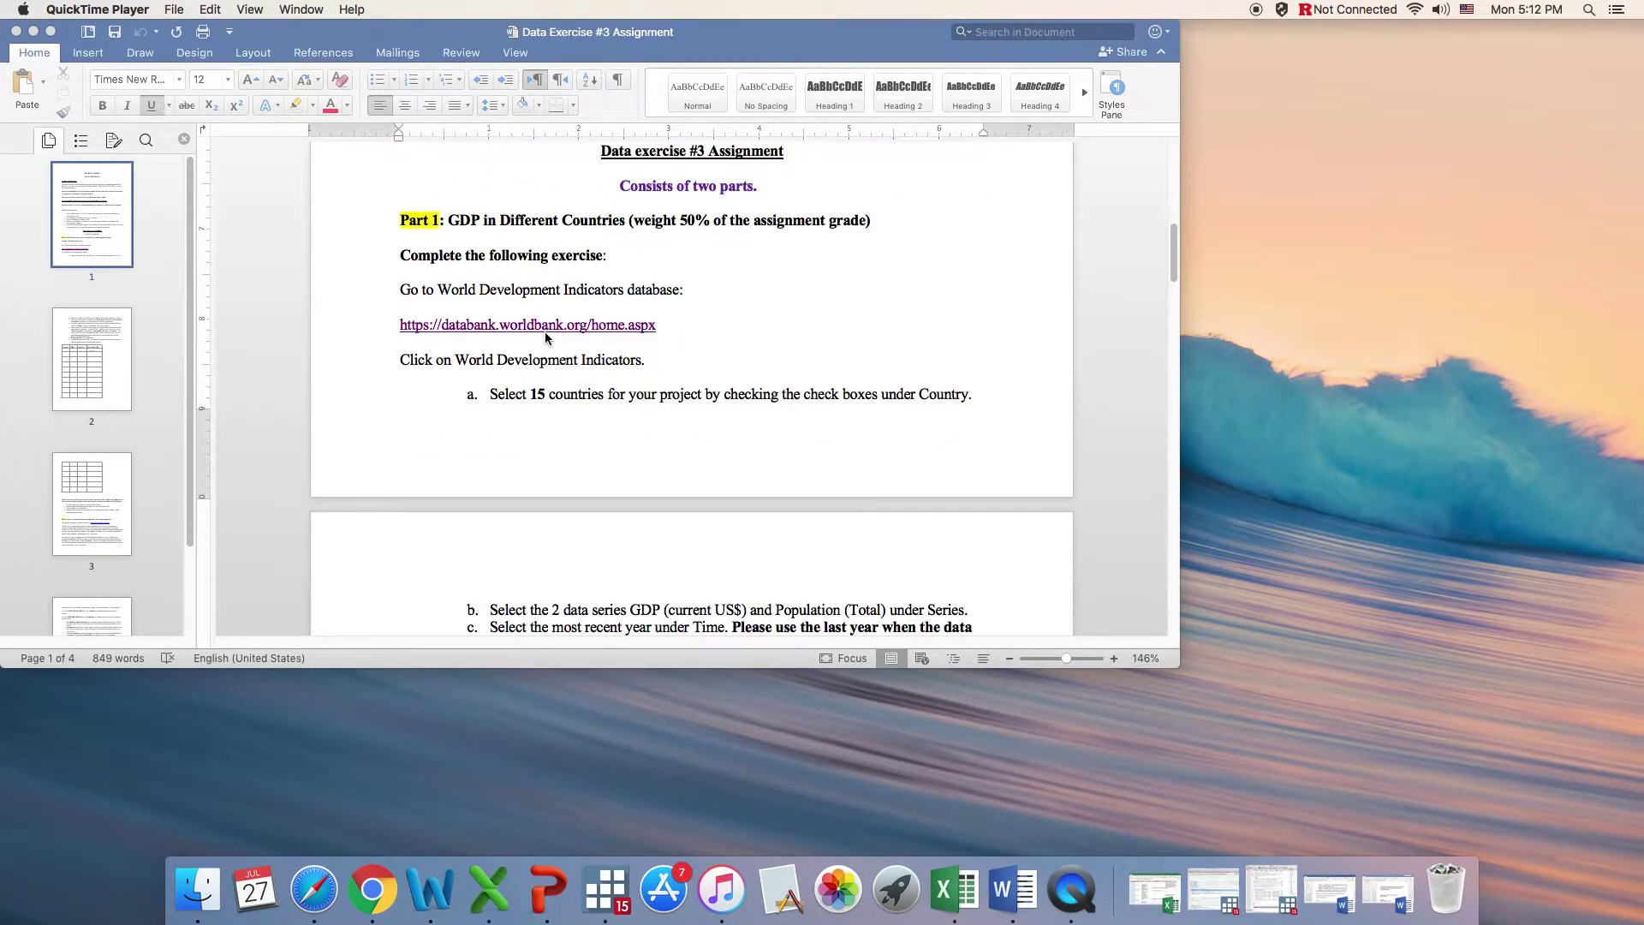
{"action": "left_click", "coordinate": [543, 329]}
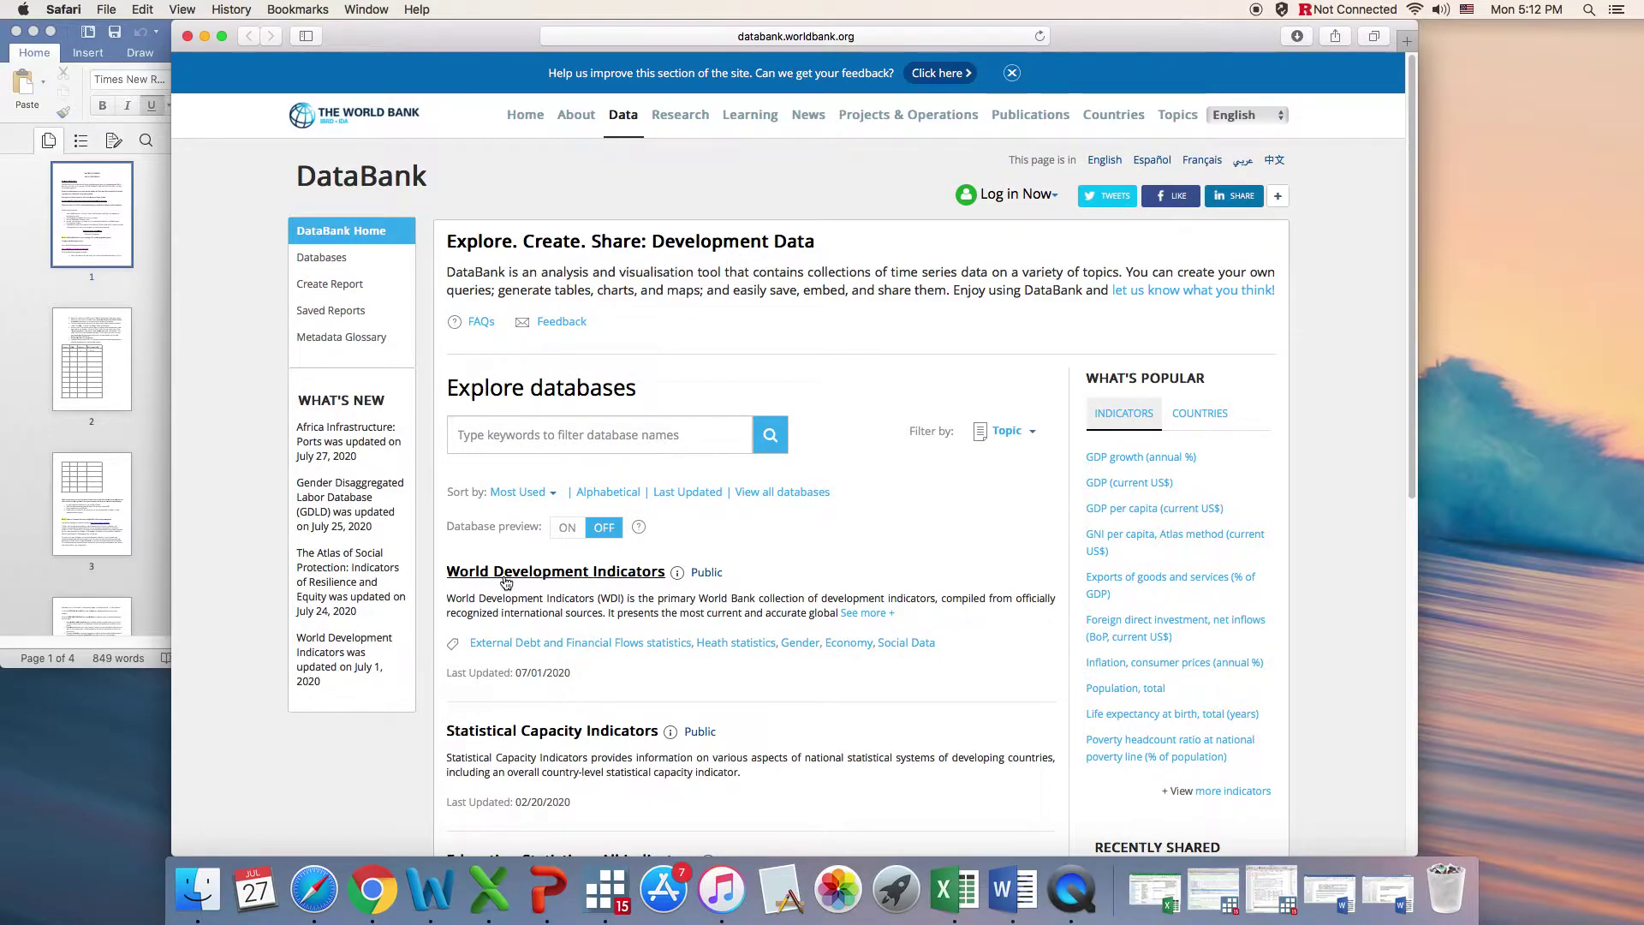
Step: Open World Development Indicators, tick Albania, Andorra, Australia, Austria and Bangladesh, and expand Series
{"action": "left_click", "coordinate": [505, 577]}
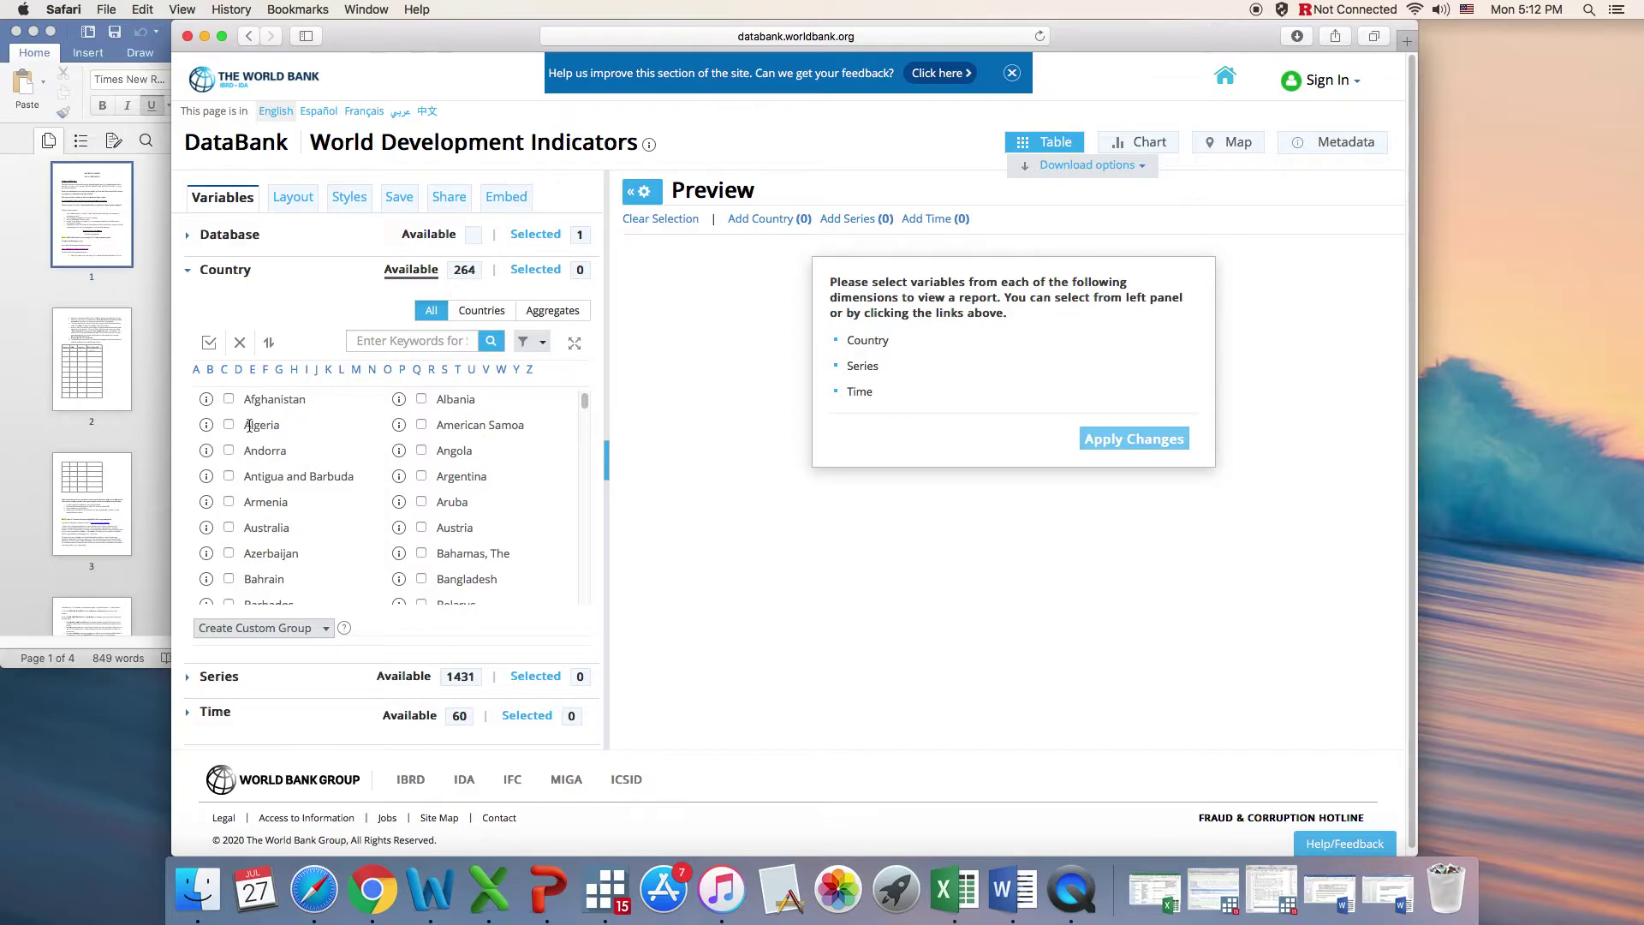
{"action": "left_click", "coordinate": [229, 527]}
{"action": "left_click", "coordinate": [422, 398]}
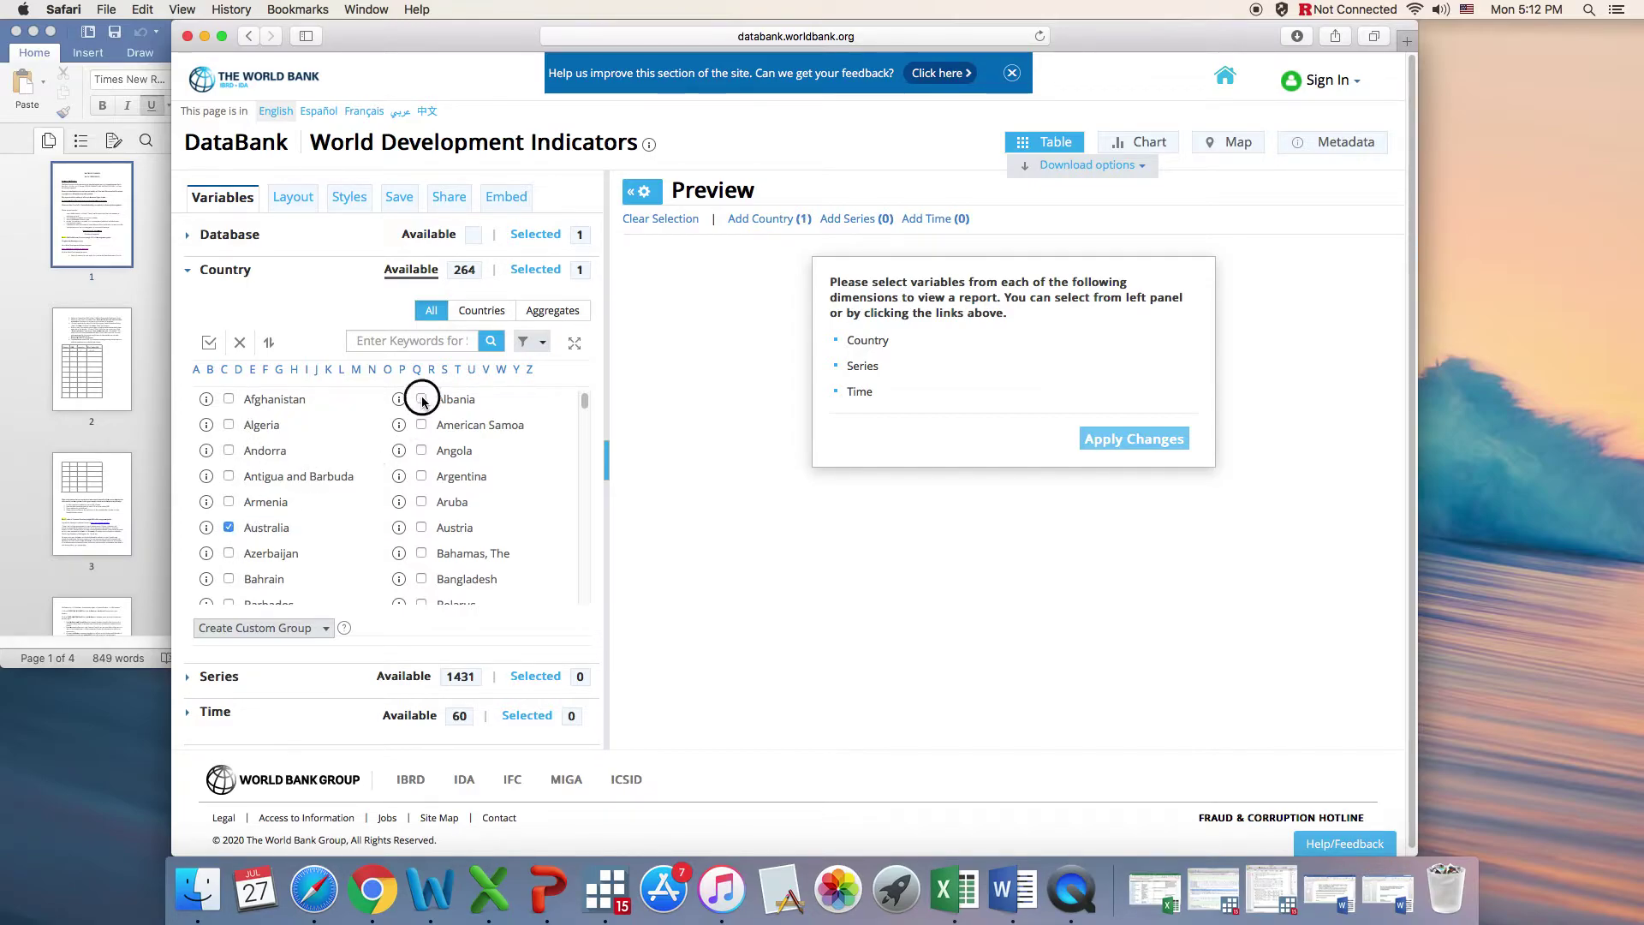
{"action": "left_click", "coordinate": [421, 526]}
{"action": "left_click", "coordinate": [229, 450]}
{"action": "left_click", "coordinate": [421, 579]}
{"action": "scroll", "coordinate": [346, 548], "scroll_direction": "down", "scroll_amount": 1}
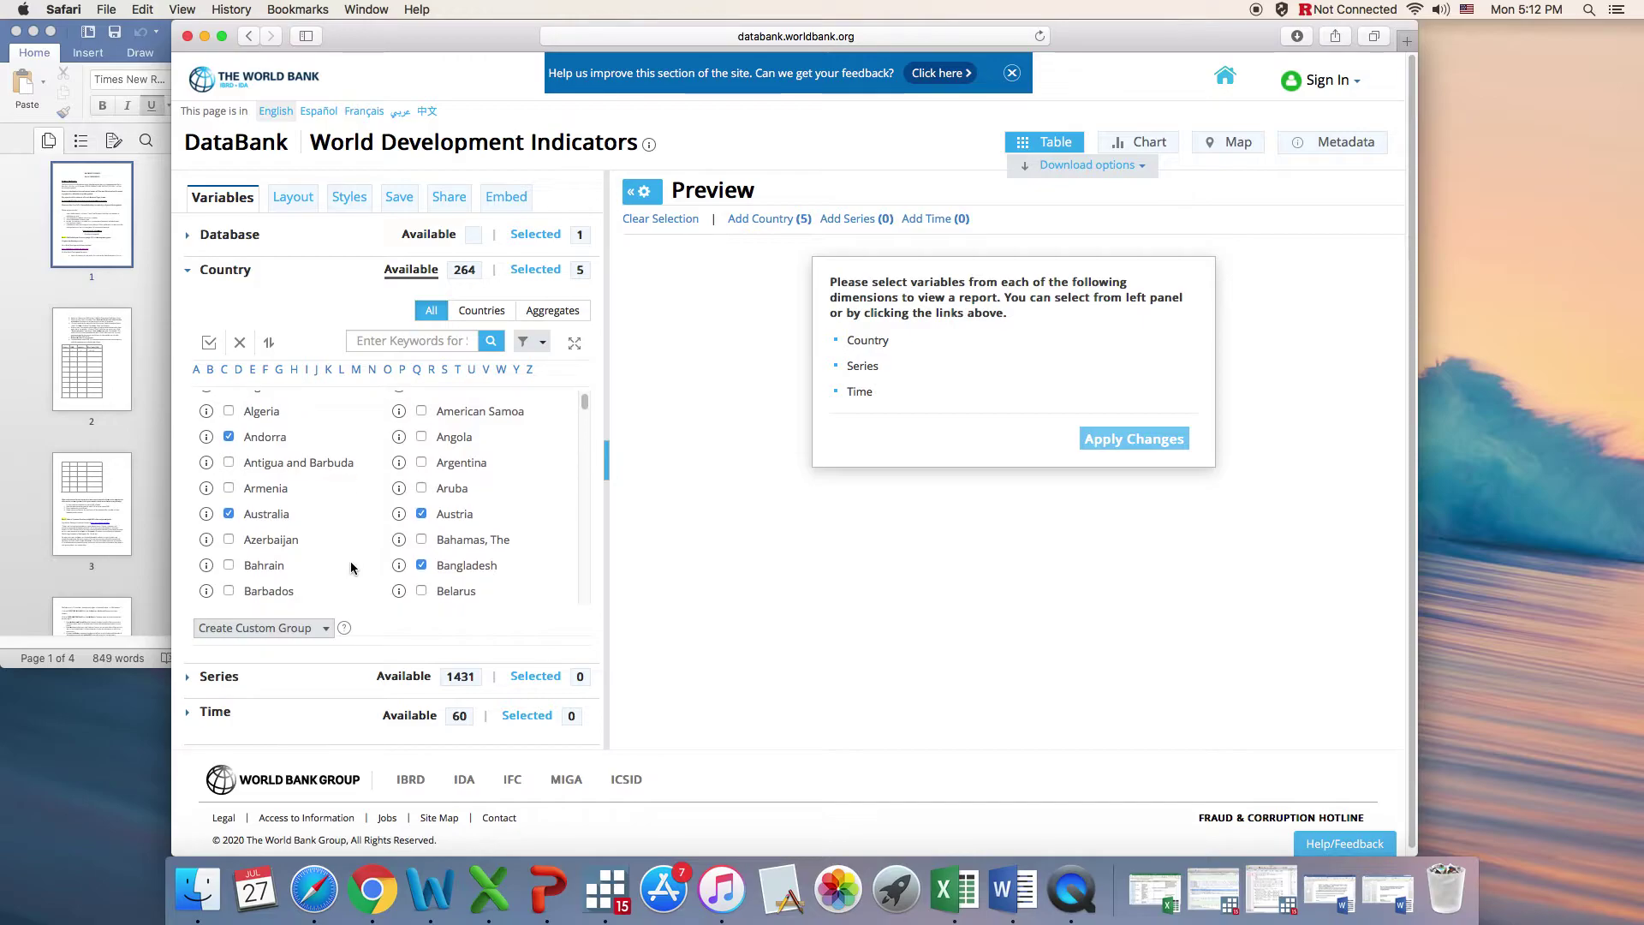
{"action": "left_click", "coordinate": [226, 675]}
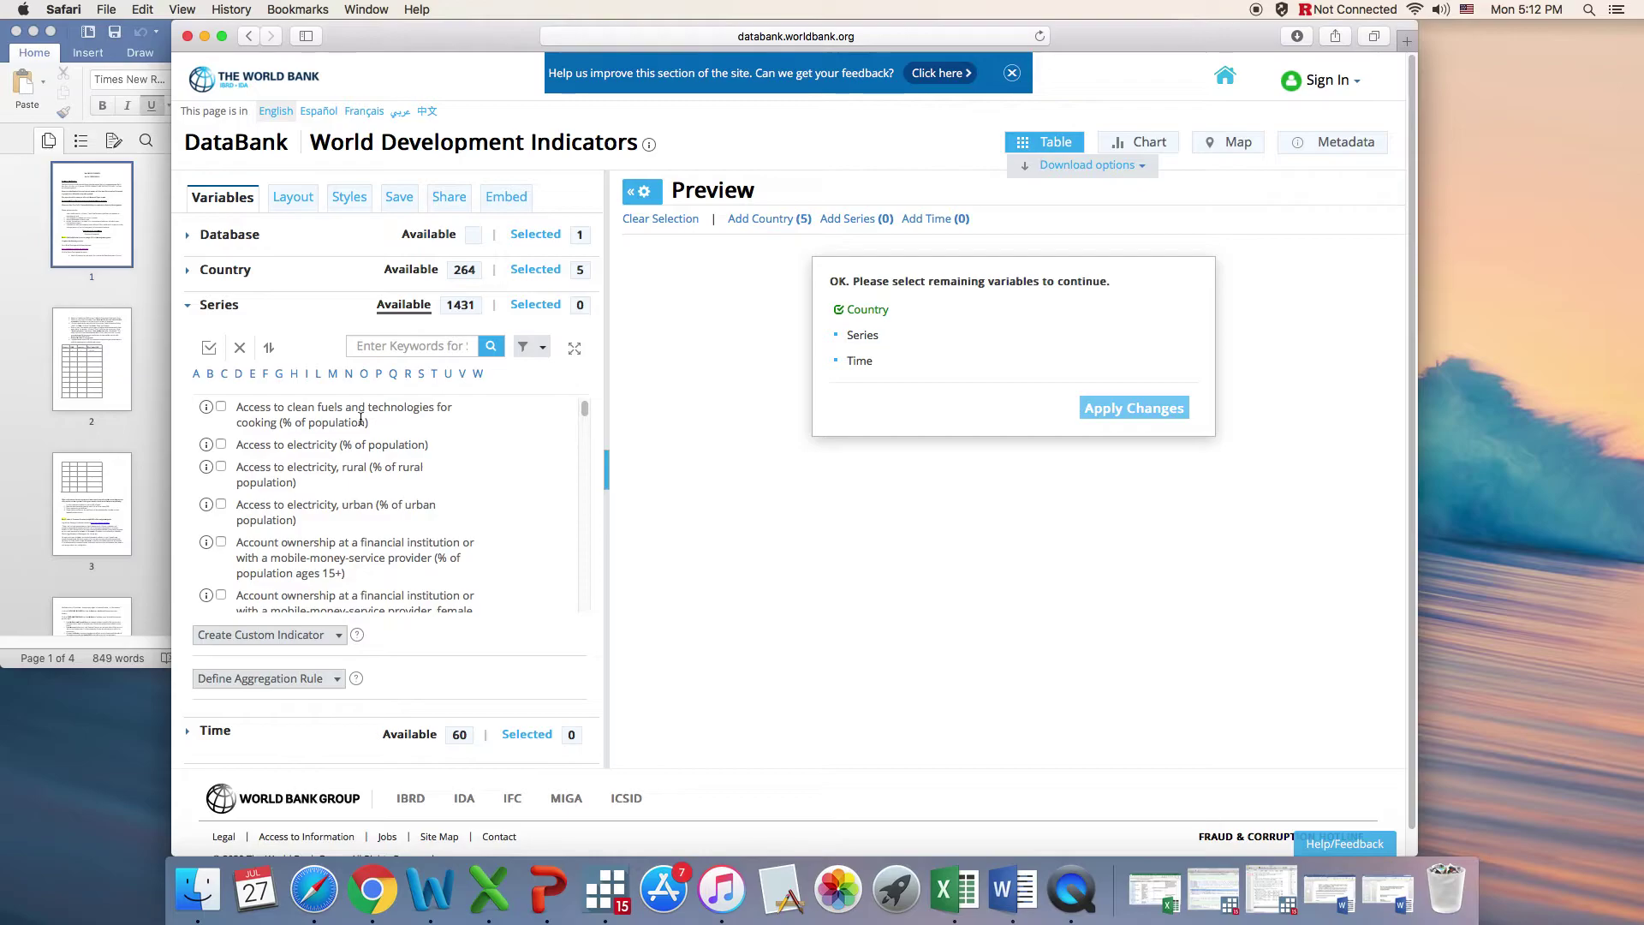
Step: Search the series for 'GDP' and tick GDP (current US$)
{"action": "left_click_drag", "start_coordinate": [391, 34], "coordinate": [761, 291]}
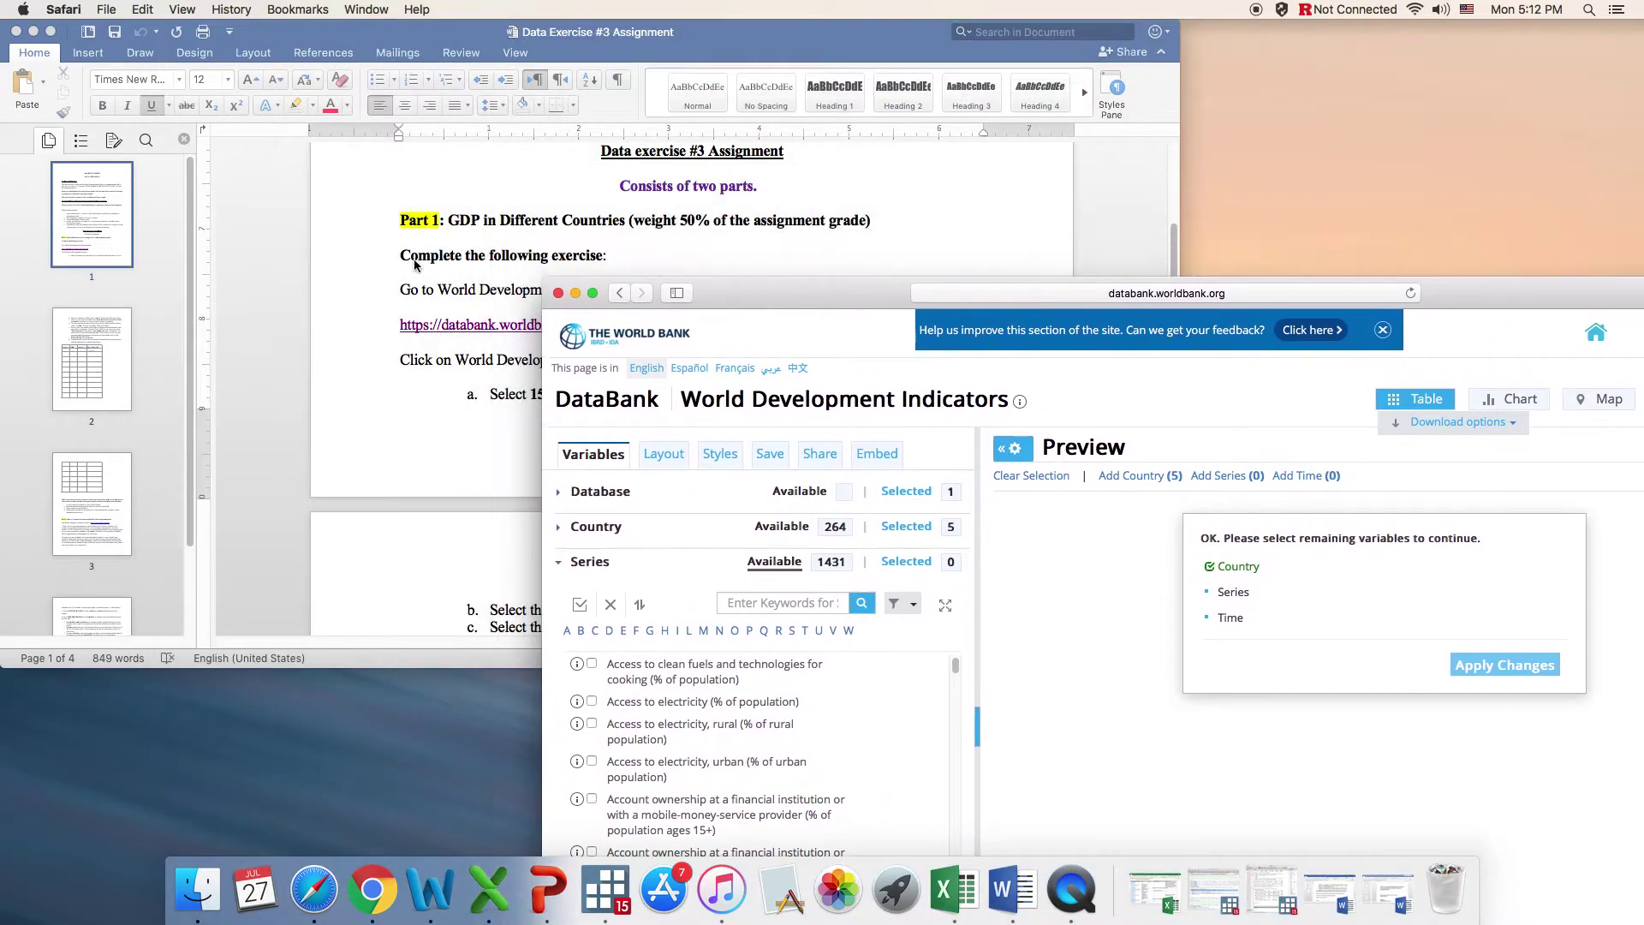
{"action": "scroll", "coordinate": [377, 265], "scroll_direction": "down", "scroll_amount": 8}
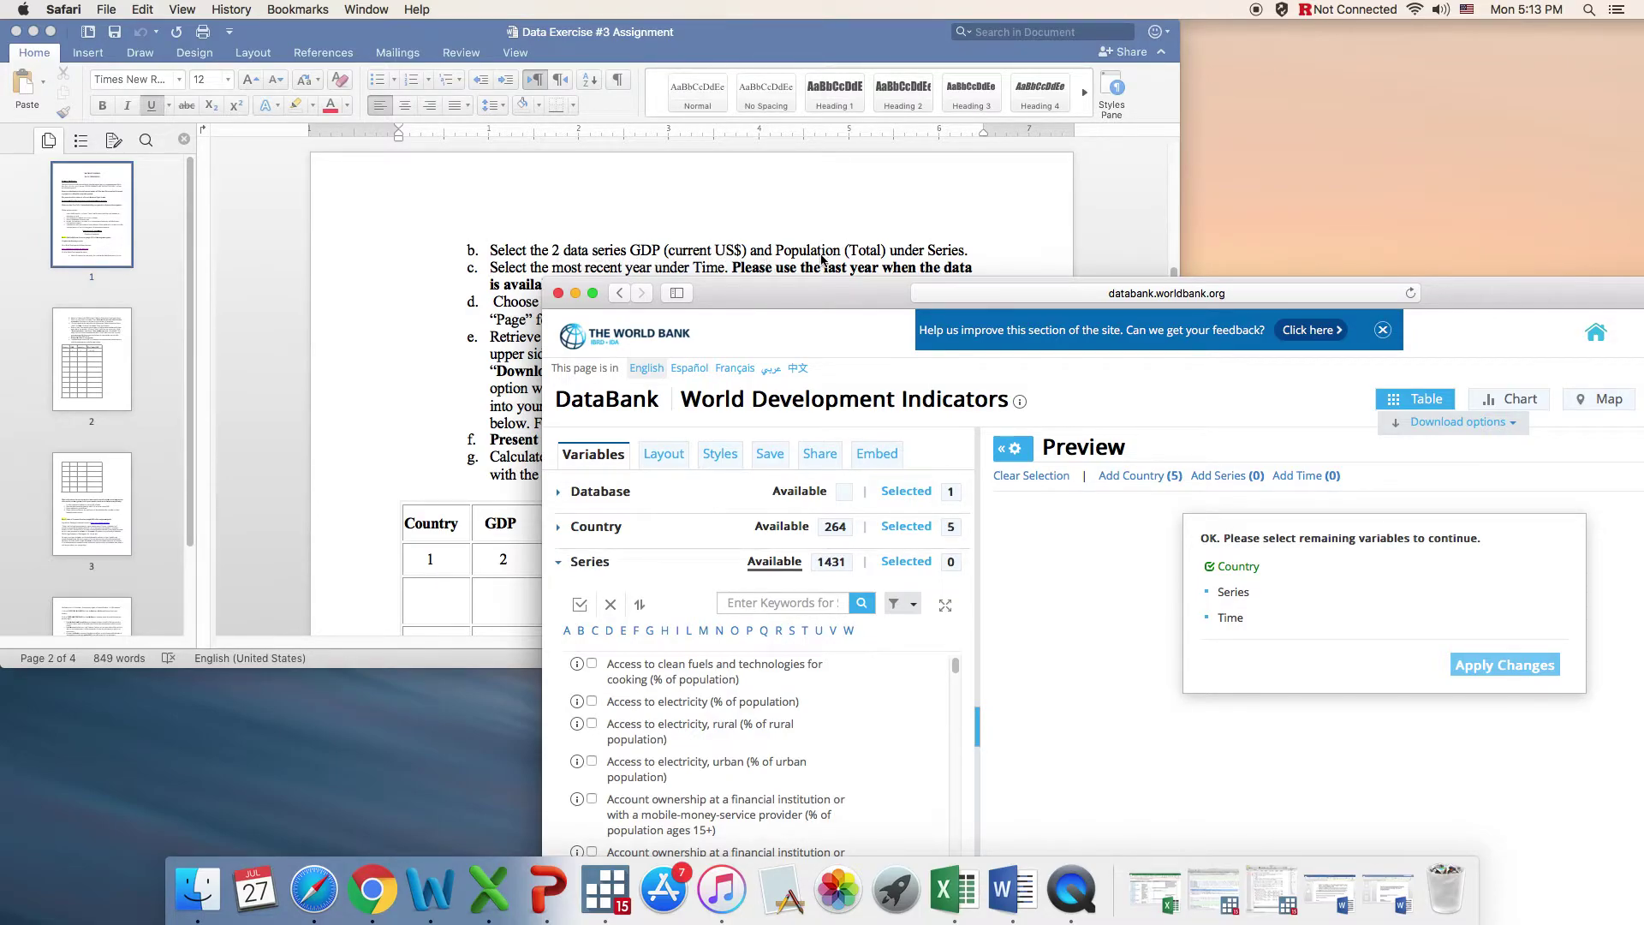
{"action": "left_click_drag", "start_coordinate": [792, 301], "coordinate": [797, 243]}
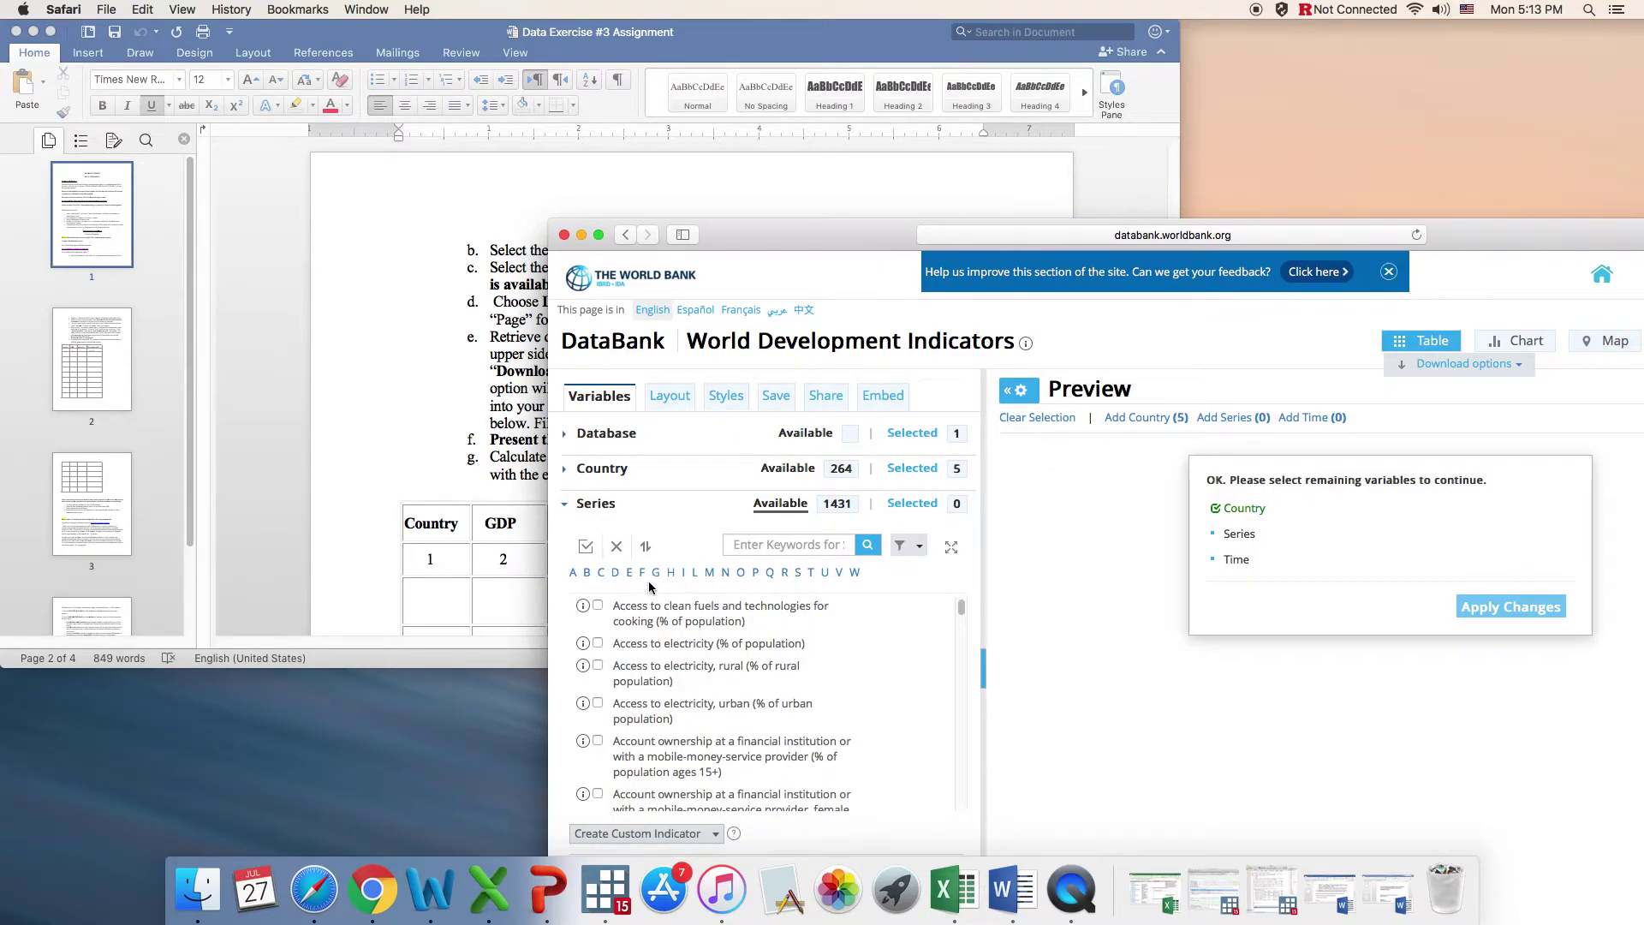
{"action": "left_click", "coordinate": [750, 545]}
{"action": "type", "text": "GDP"}
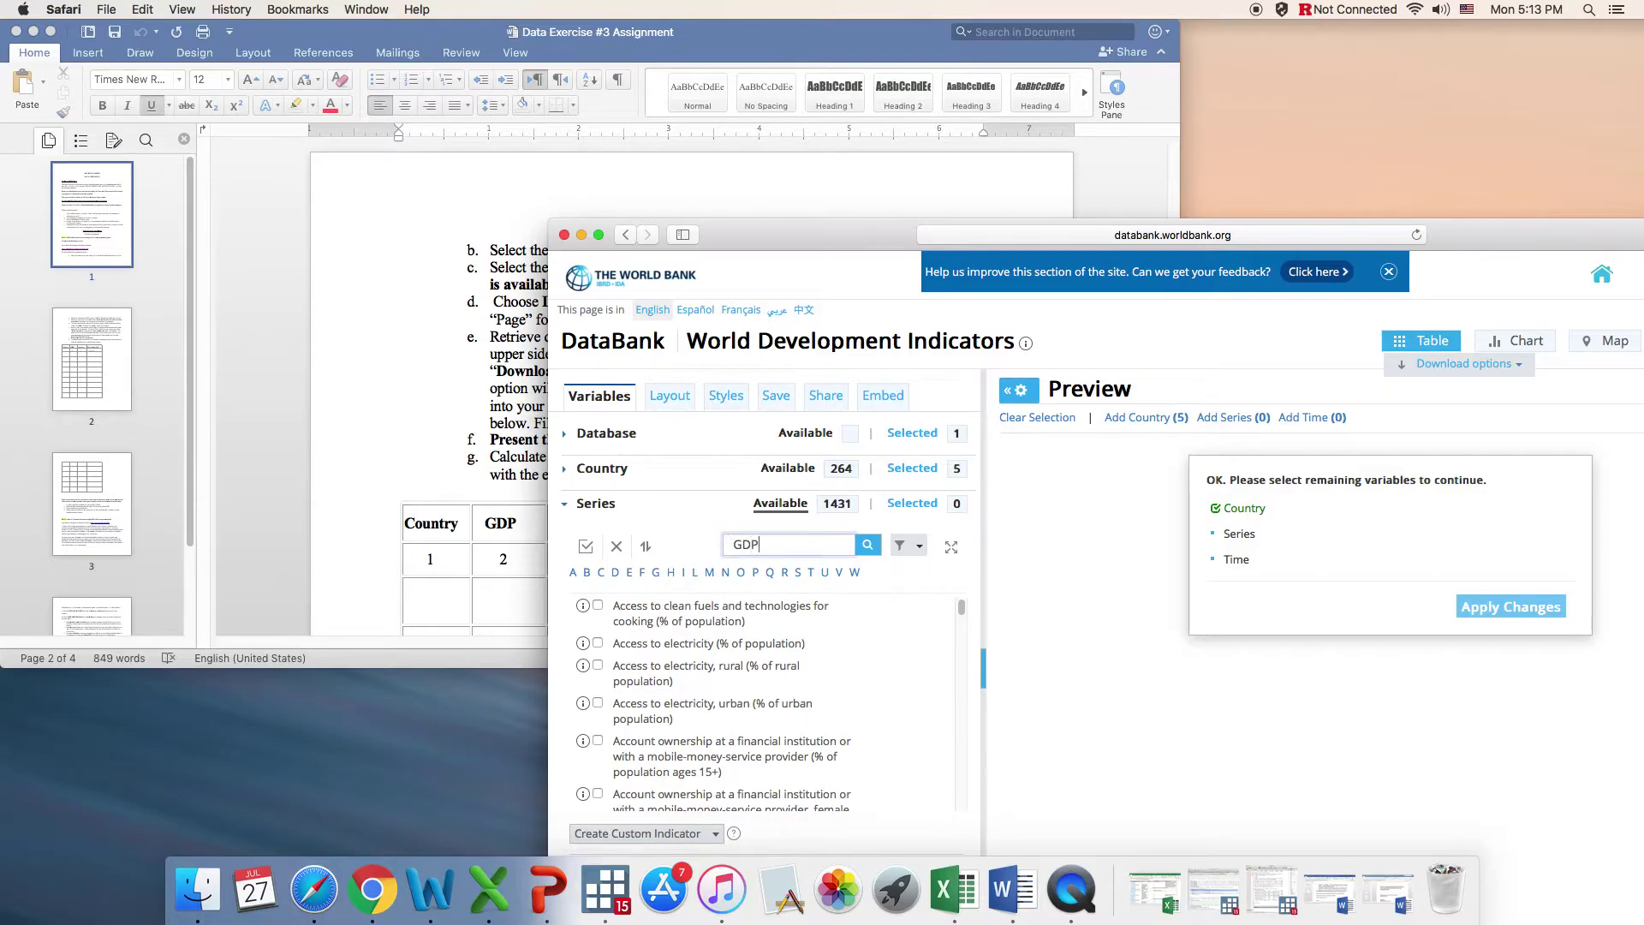
{"action": "key", "text": "Return"}
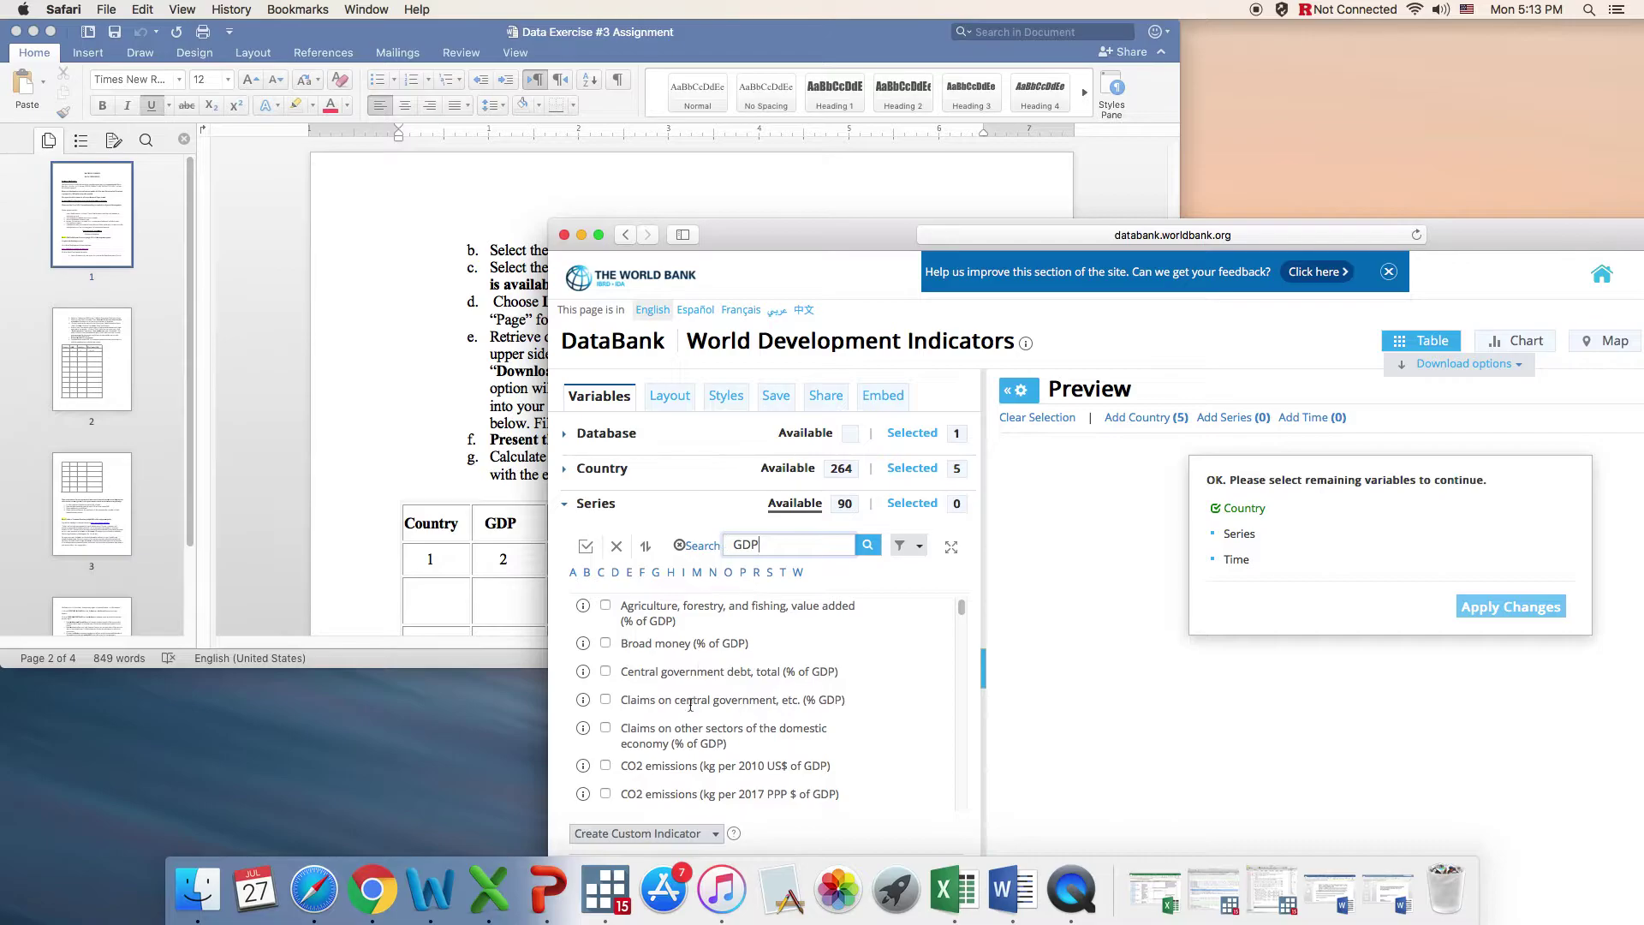
{"action": "scroll", "coordinate": [681, 711], "scroll_direction": "down", "scroll_amount": 5}
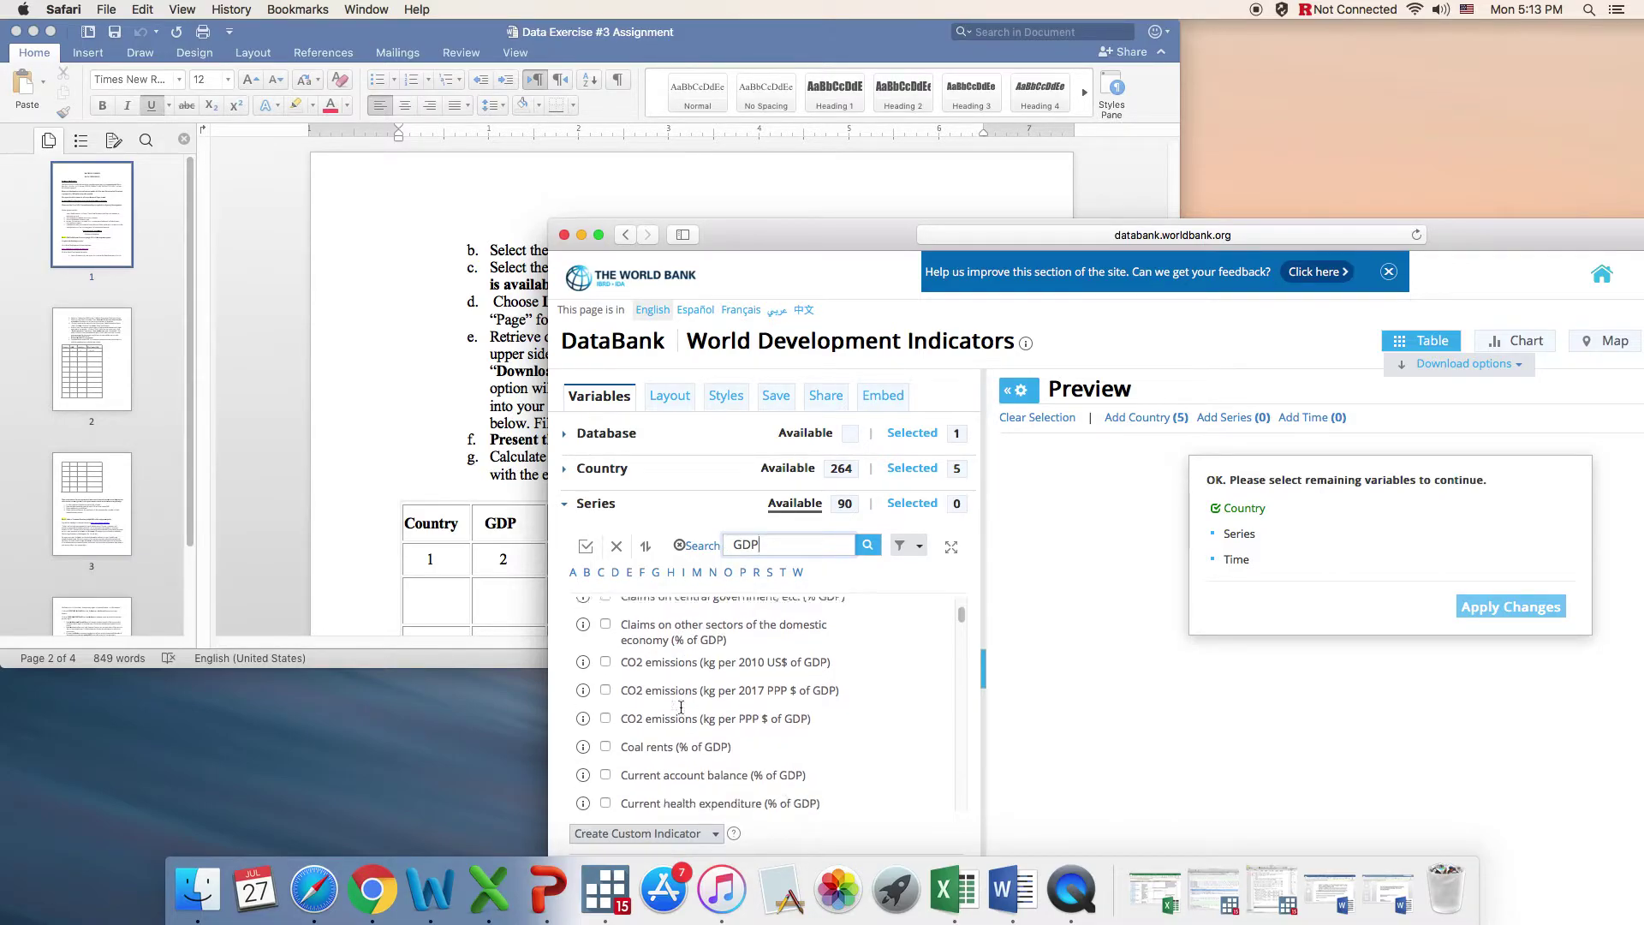
{"action": "scroll", "coordinate": [680, 706], "scroll_direction": "down", "scroll_amount": 10}
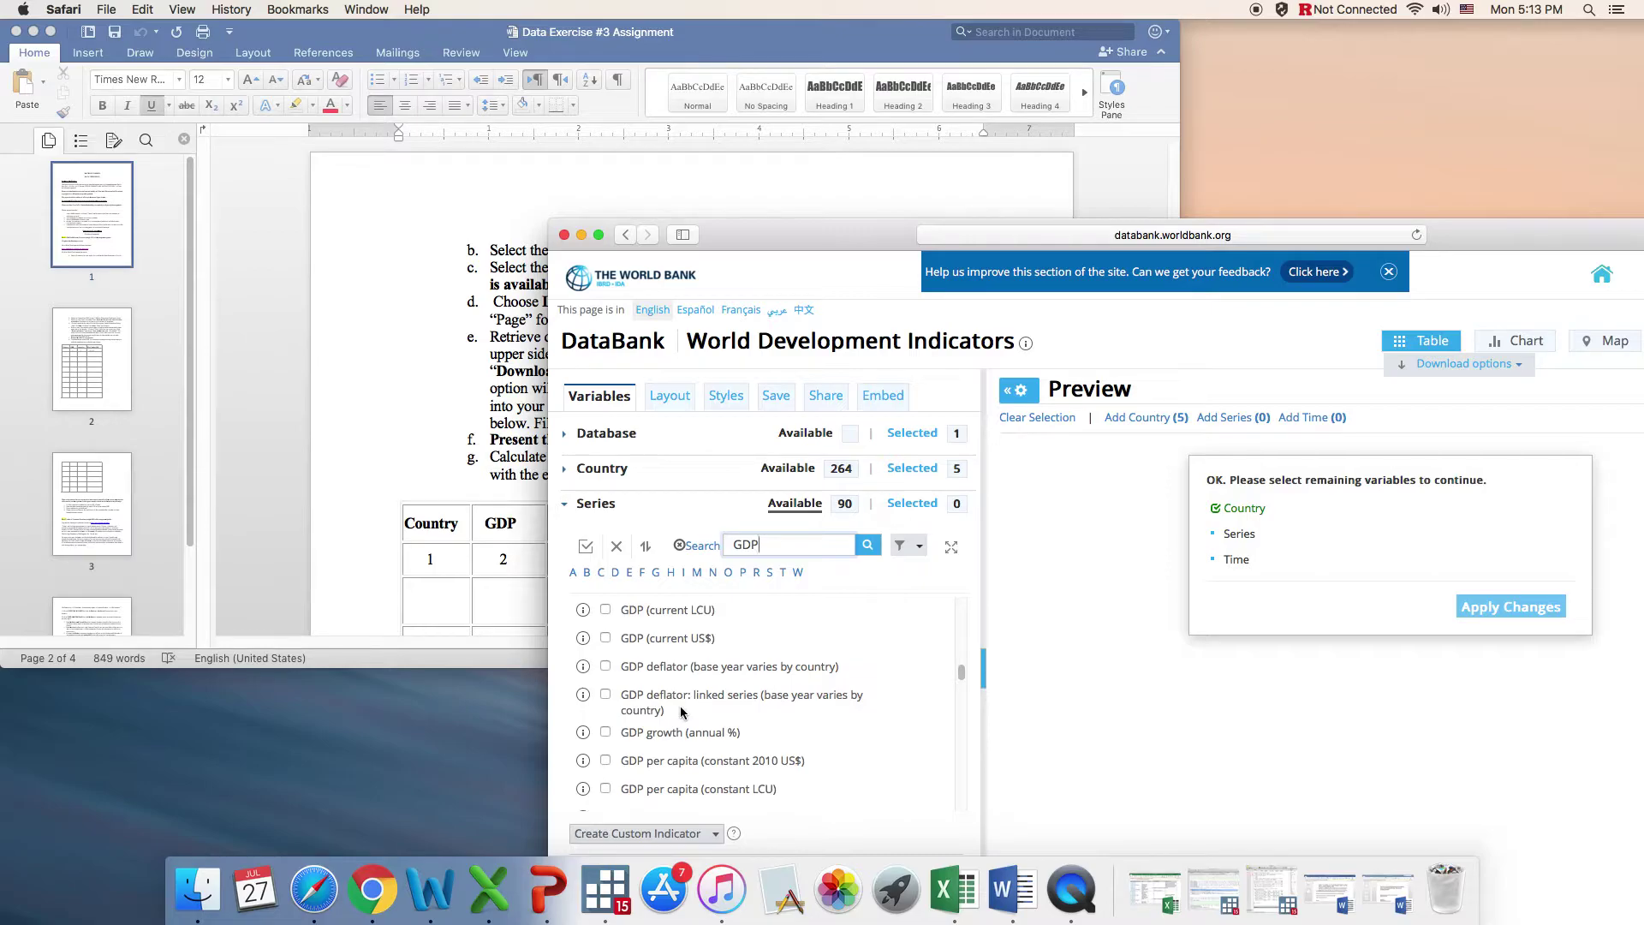
{"action": "scroll", "coordinate": [681, 709], "scroll_direction": "up", "scroll_amount": 2}
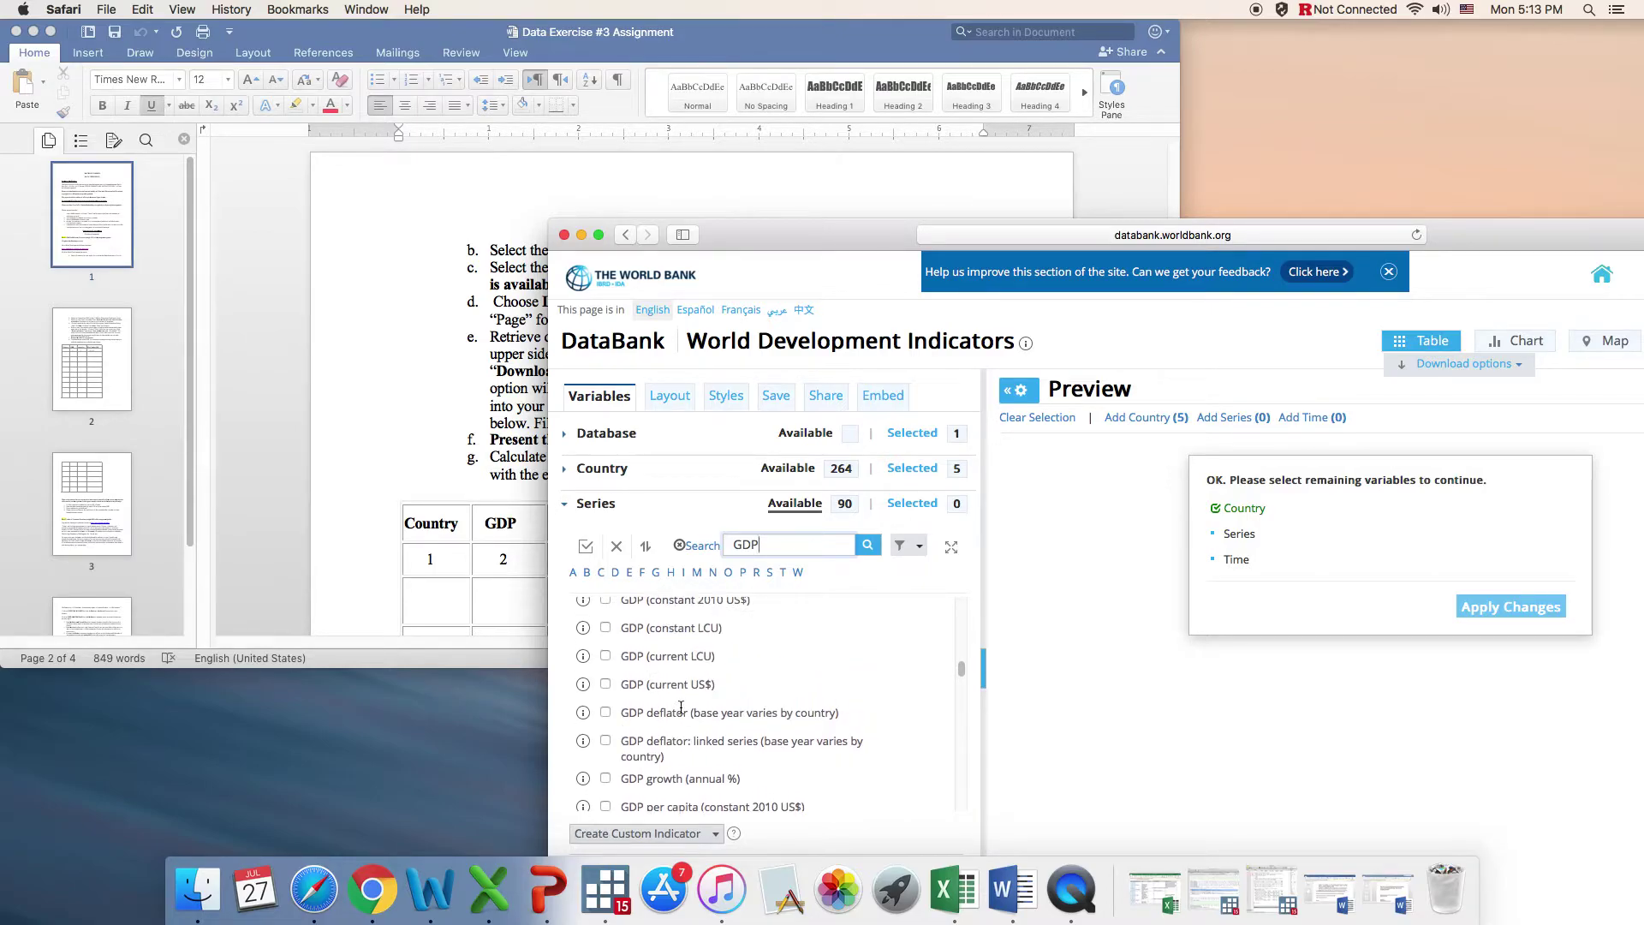
{"action": "left_click", "coordinate": [606, 684]}
{"action": "left_click_drag", "start_coordinate": [770, 235], "coordinate": [641, 177]}
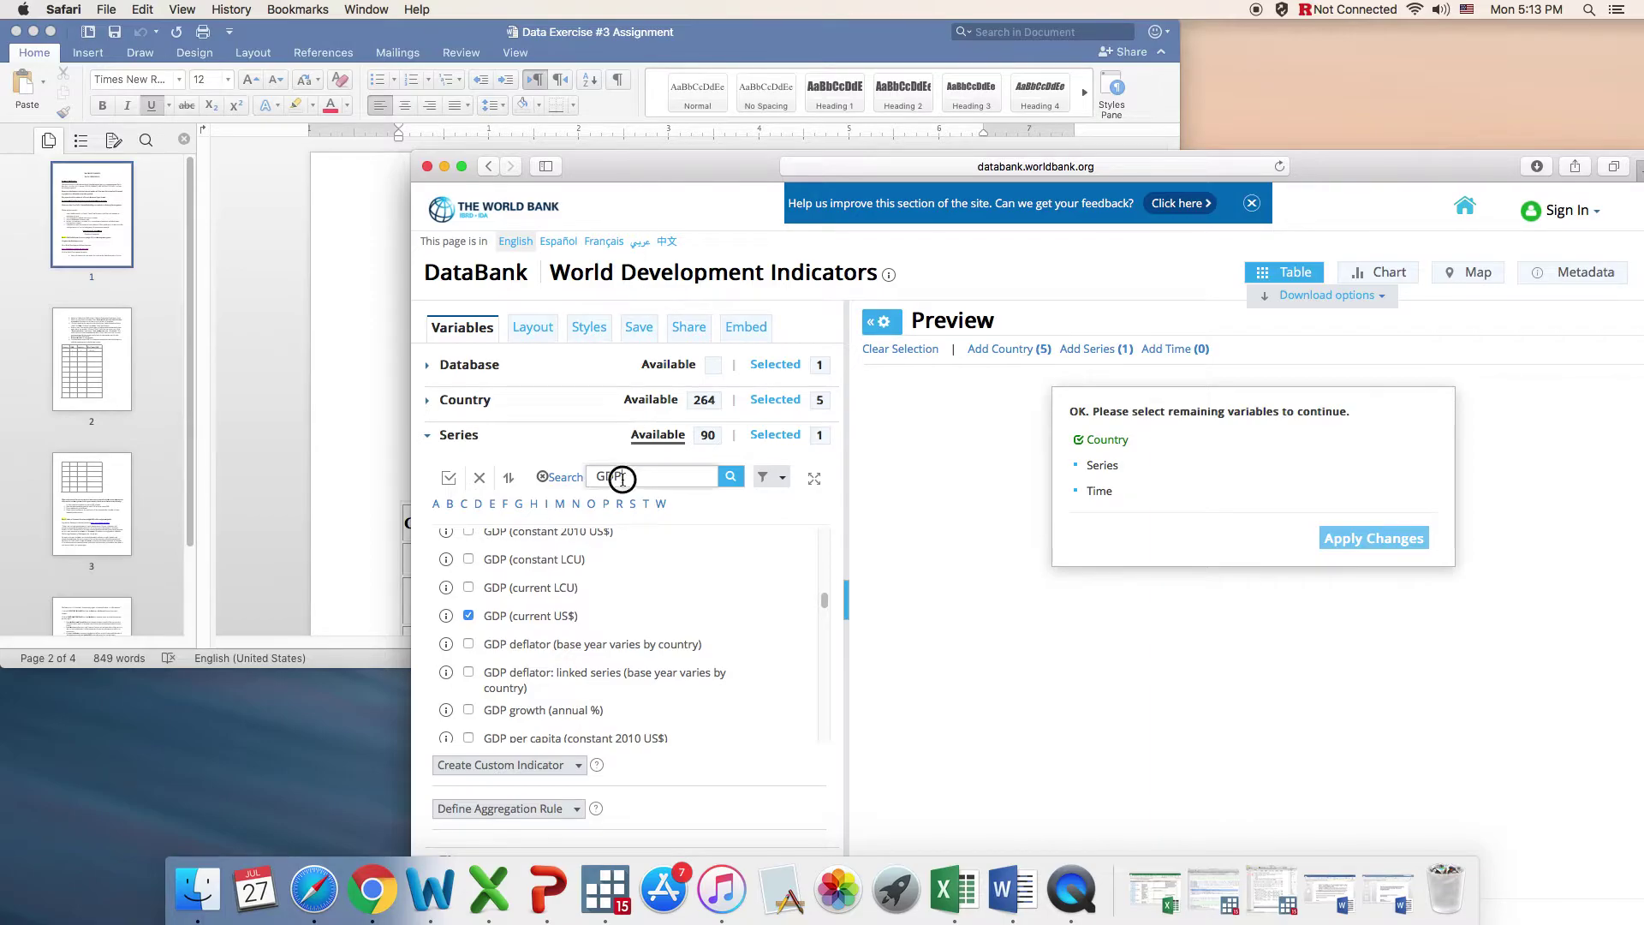
Step: Replace the series search with 'population total' and tick Population, total
{"action": "left_click_drag", "start_coordinate": [618, 475], "coordinate": [591, 475]}
{"action": "type", "text": "population total"}
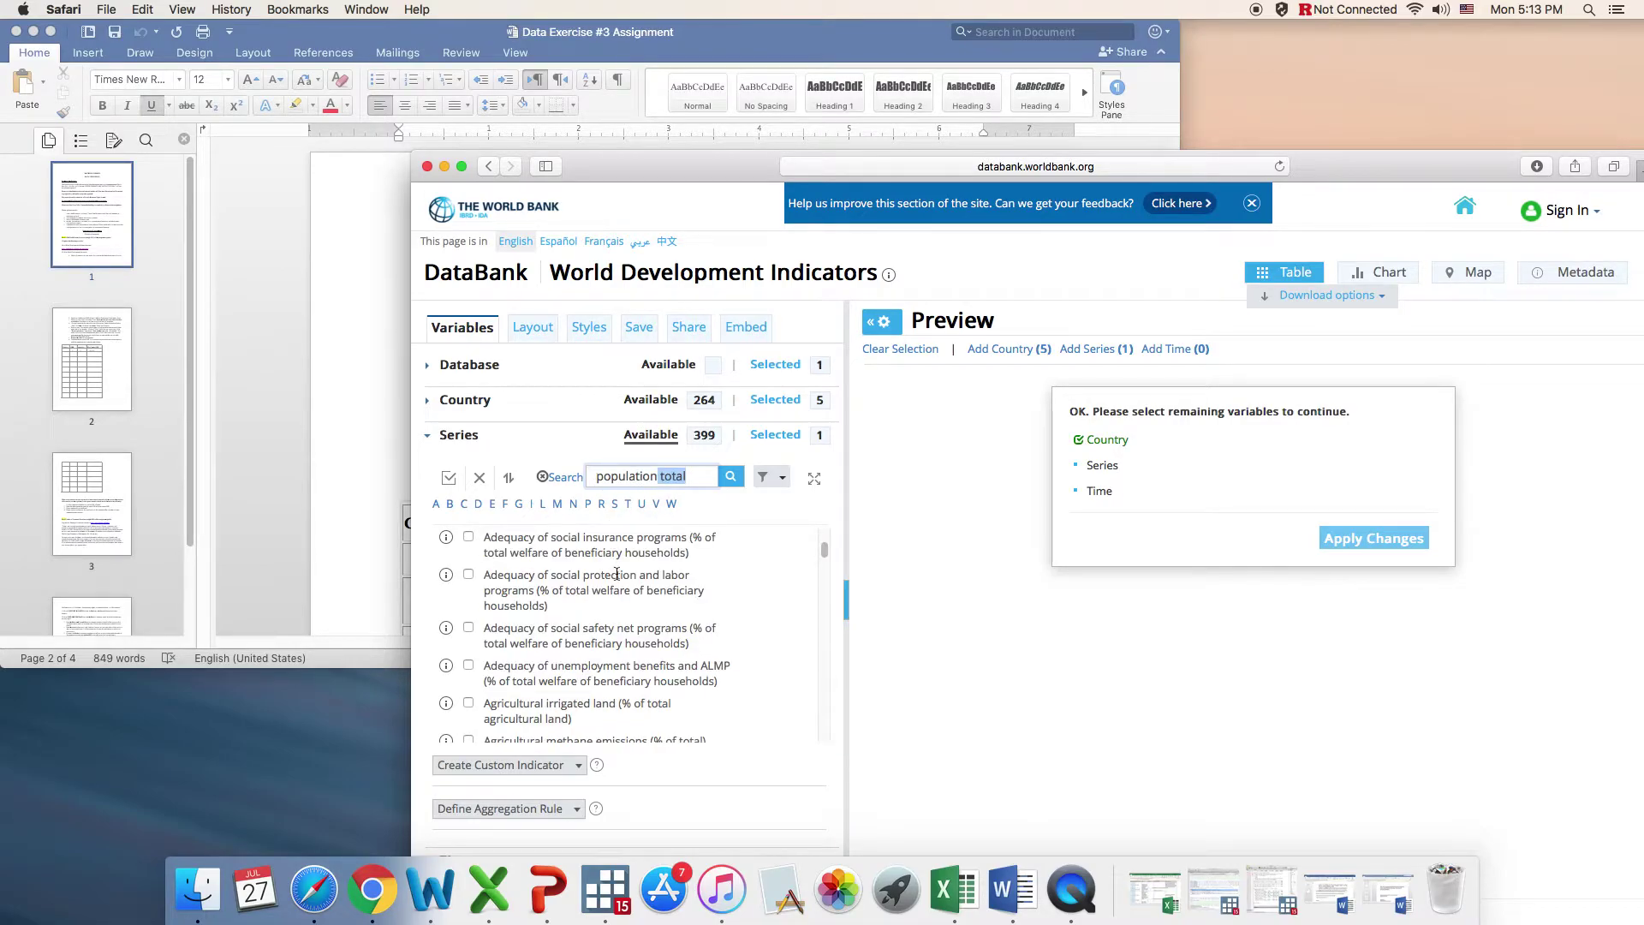
{"action": "scroll", "coordinate": [616, 574], "scroll_direction": "down", "scroll_amount": 5}
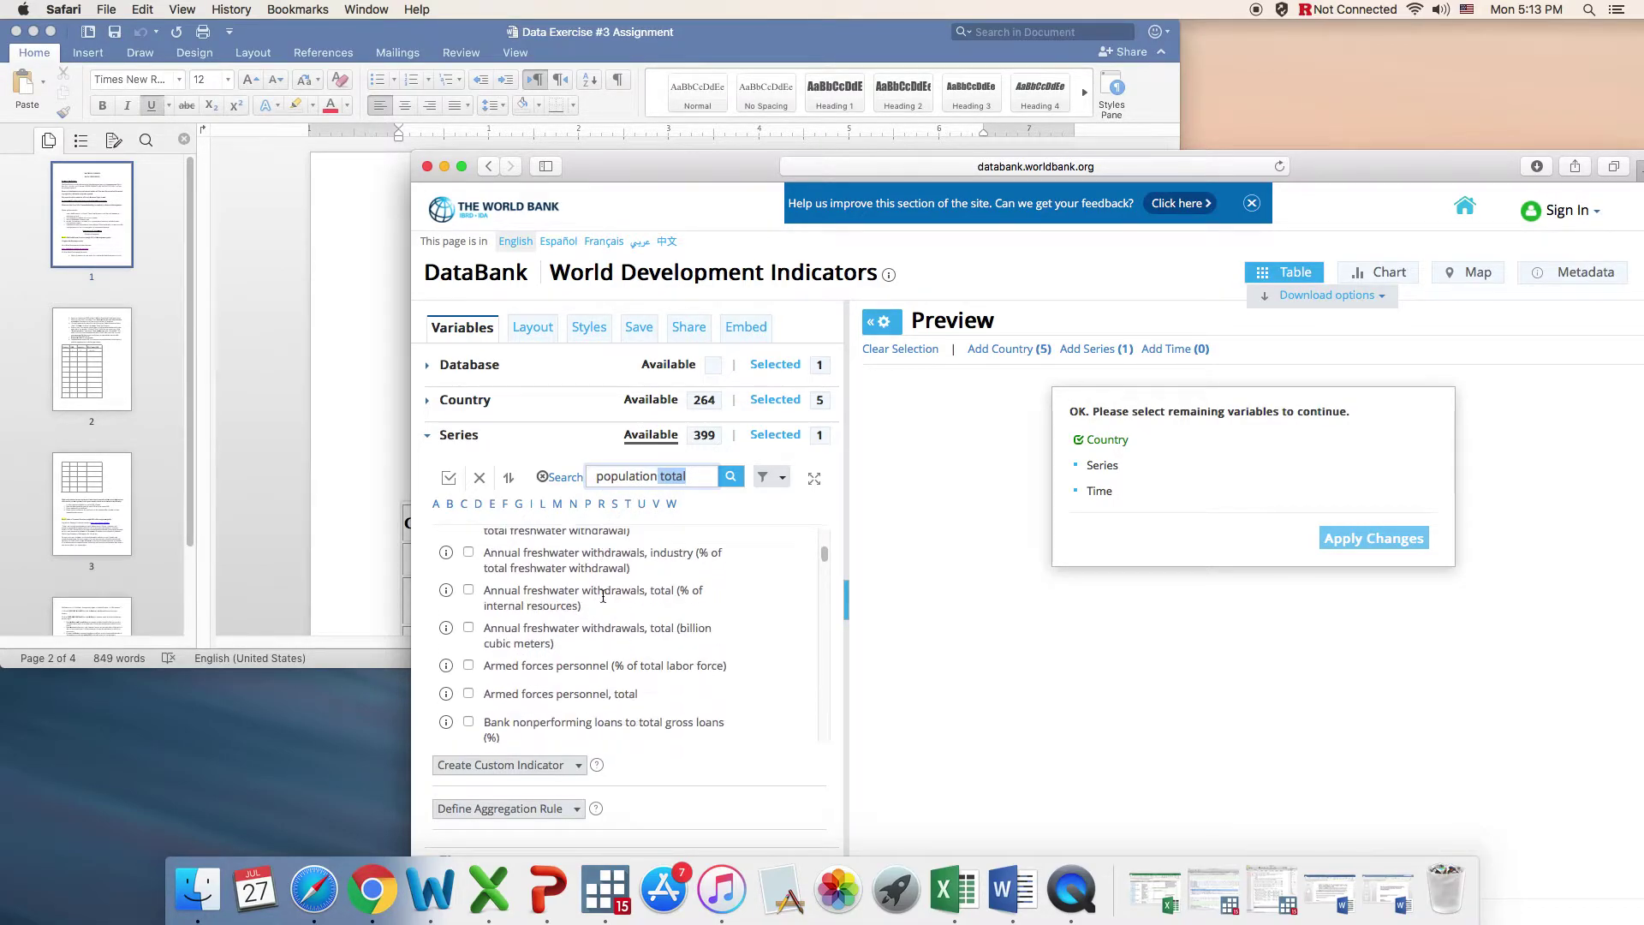
{"action": "left_click", "coordinate": [693, 472]}
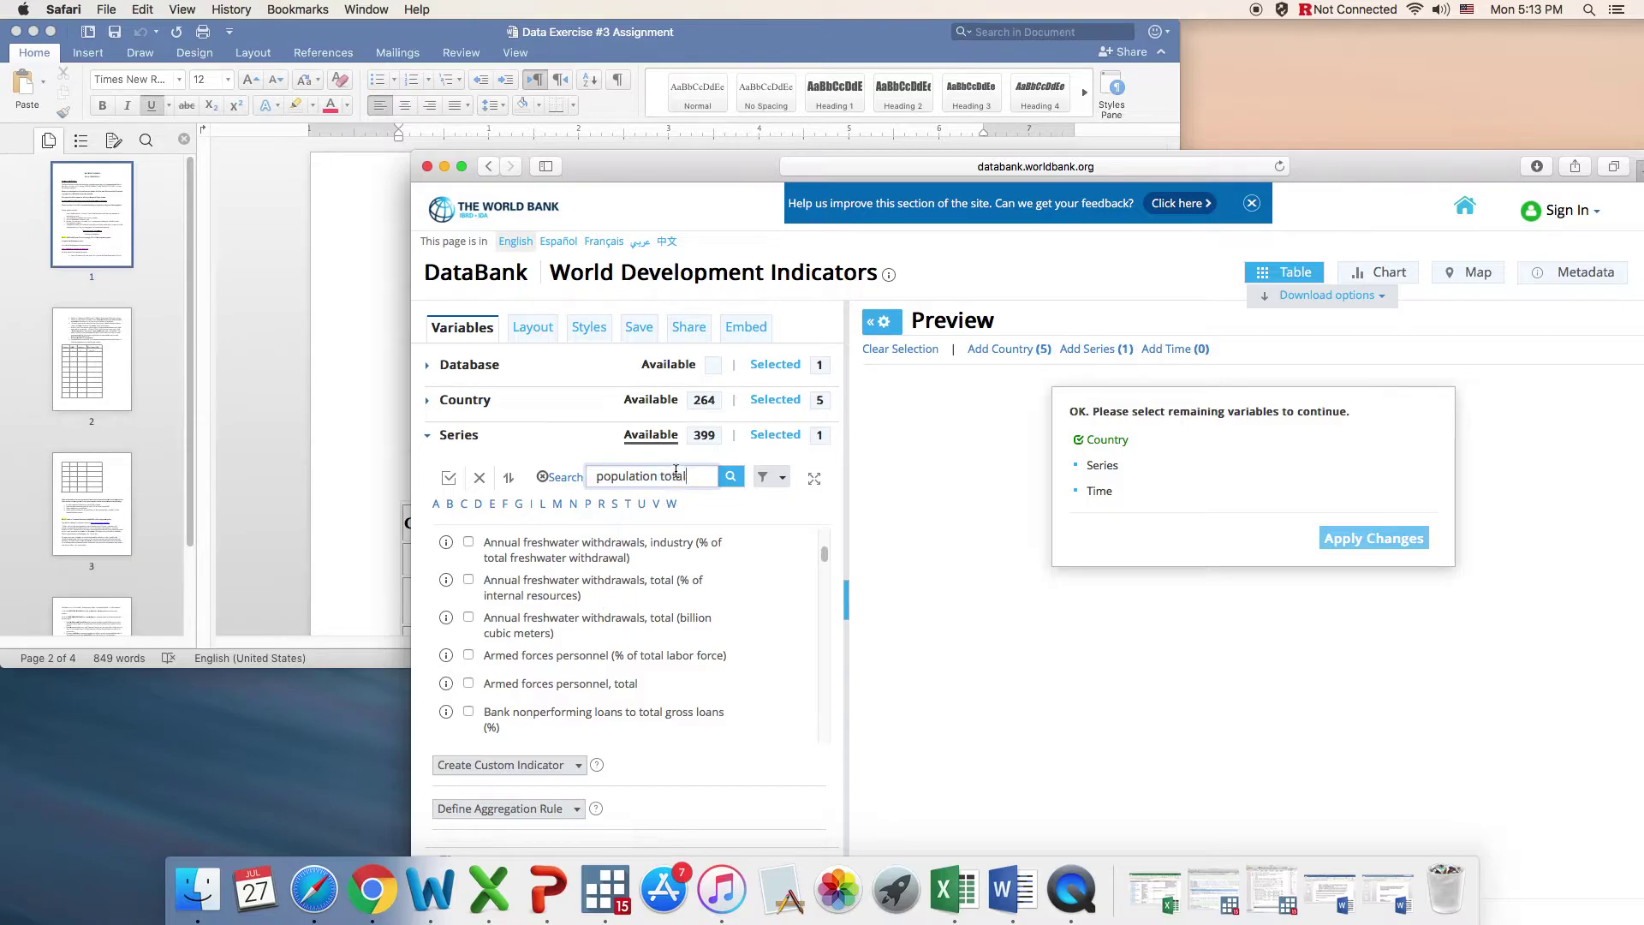
{"action": "scroll", "coordinate": [592, 624], "scroll_direction": "down", "scroll_amount": 15}
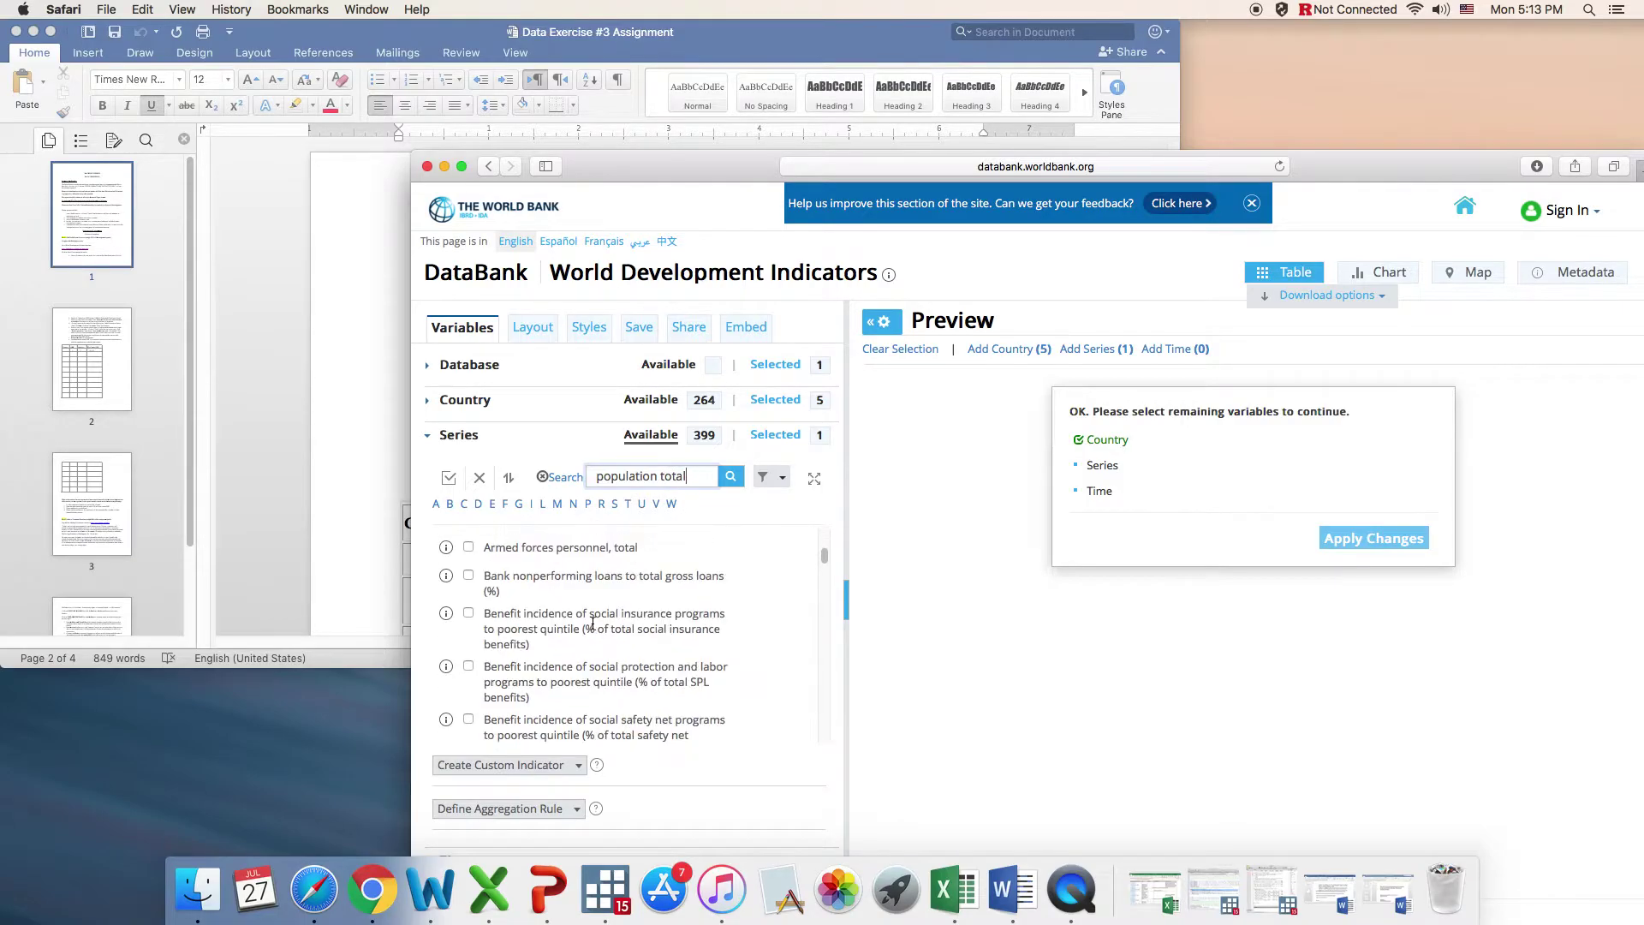
{"action": "scroll", "coordinate": [589, 631], "scroll_direction": "down", "scroll_amount": 20}
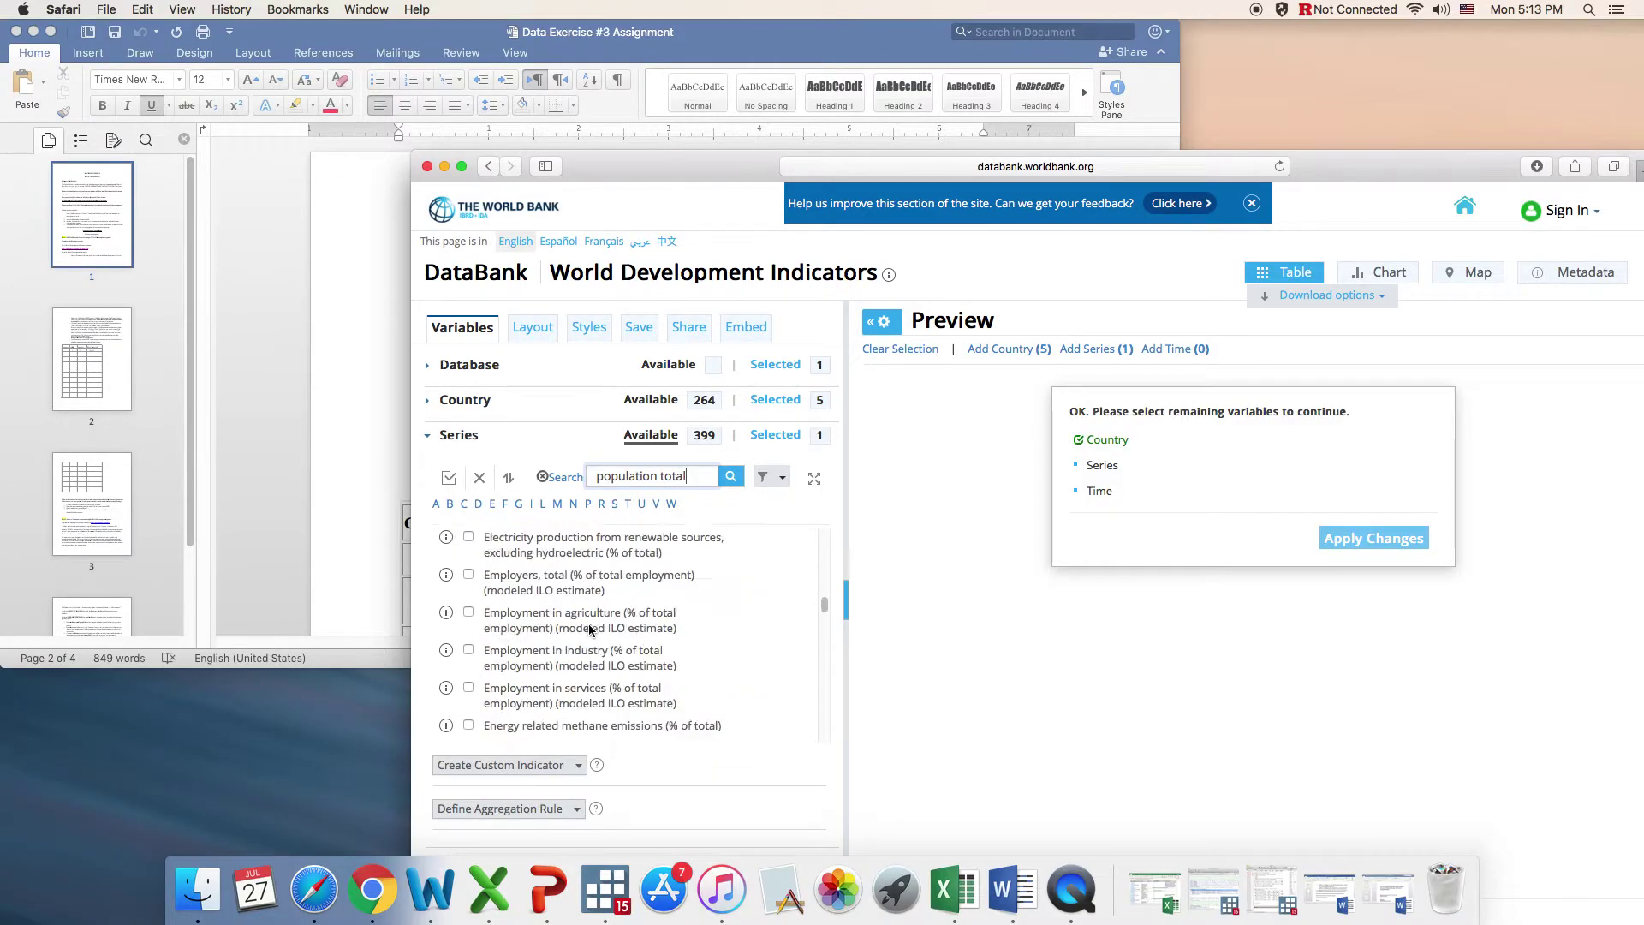
{"action": "scroll", "coordinate": [589, 627], "scroll_direction": "down", "scroll_amount": 20}
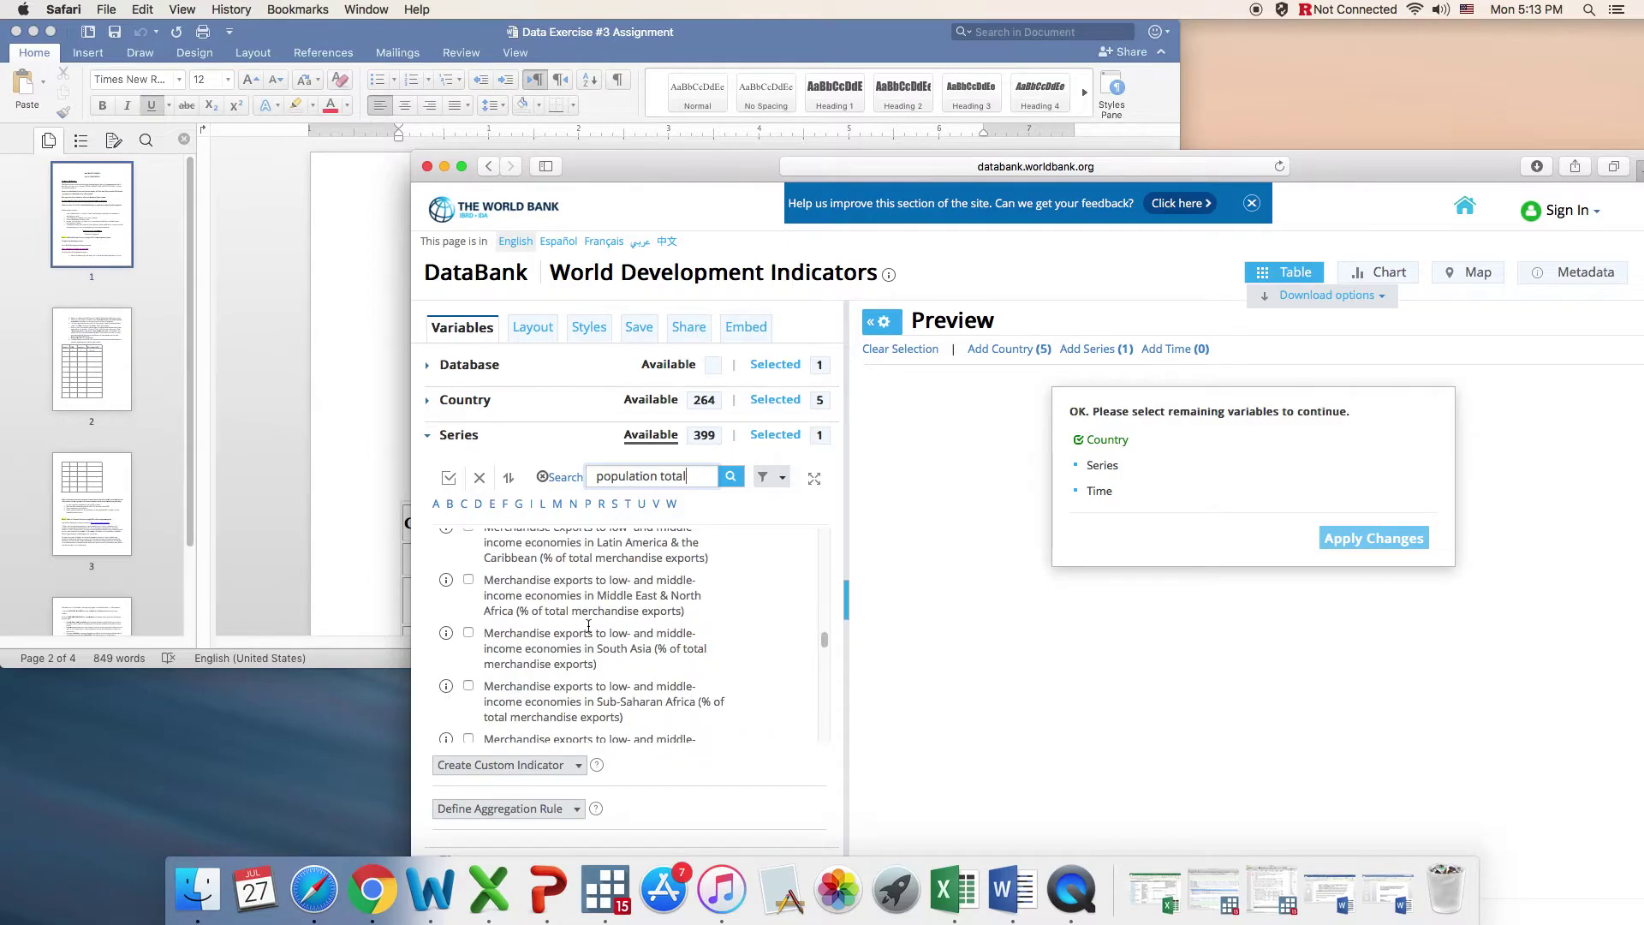
{"action": "scroll", "coordinate": [588, 631], "scroll_direction": "down", "scroll_amount": 15}
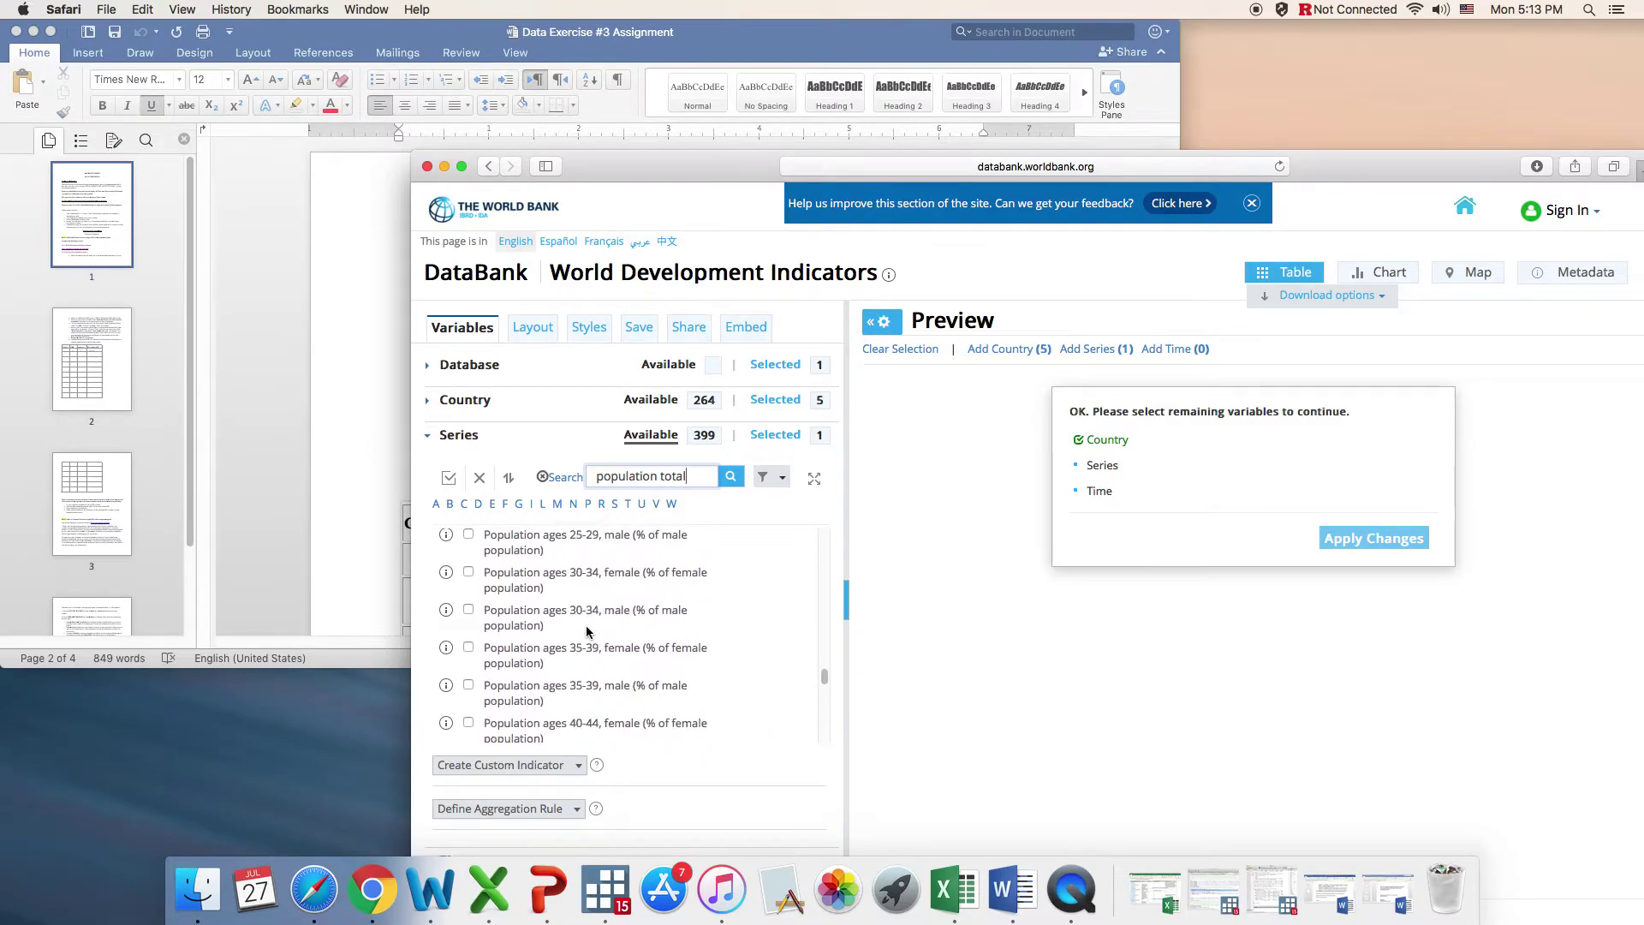
{"action": "scroll", "coordinate": [587, 632], "scroll_direction": "down", "scroll_amount": 4}
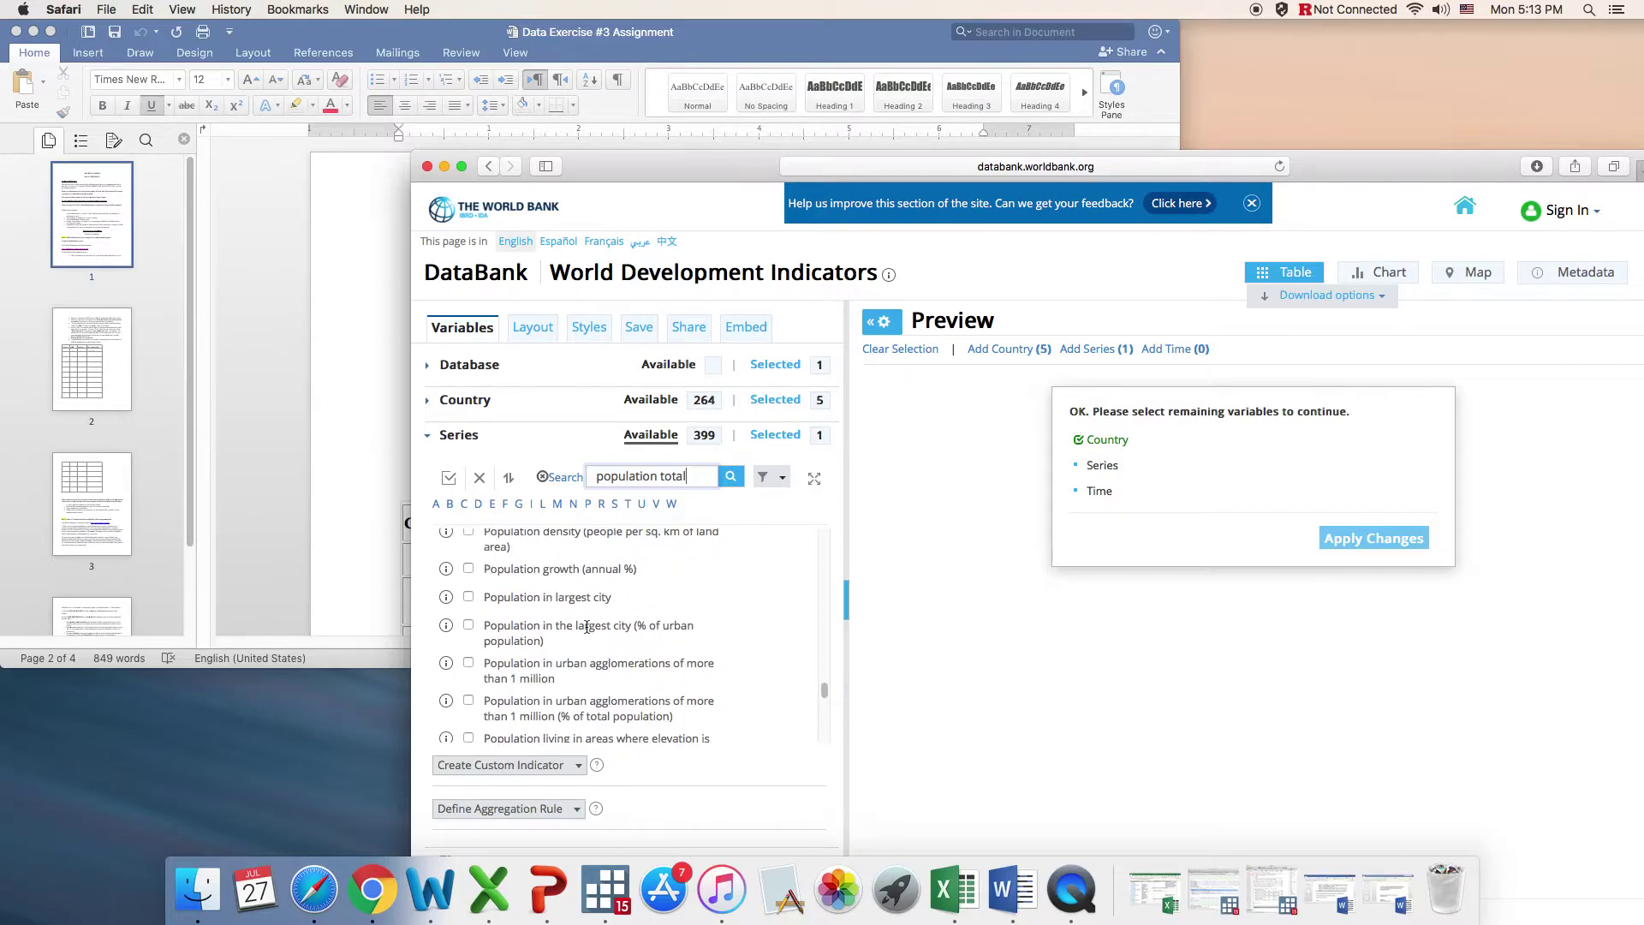
{"action": "scroll", "coordinate": [587, 627], "scroll_direction": "up", "scroll_amount": 1}
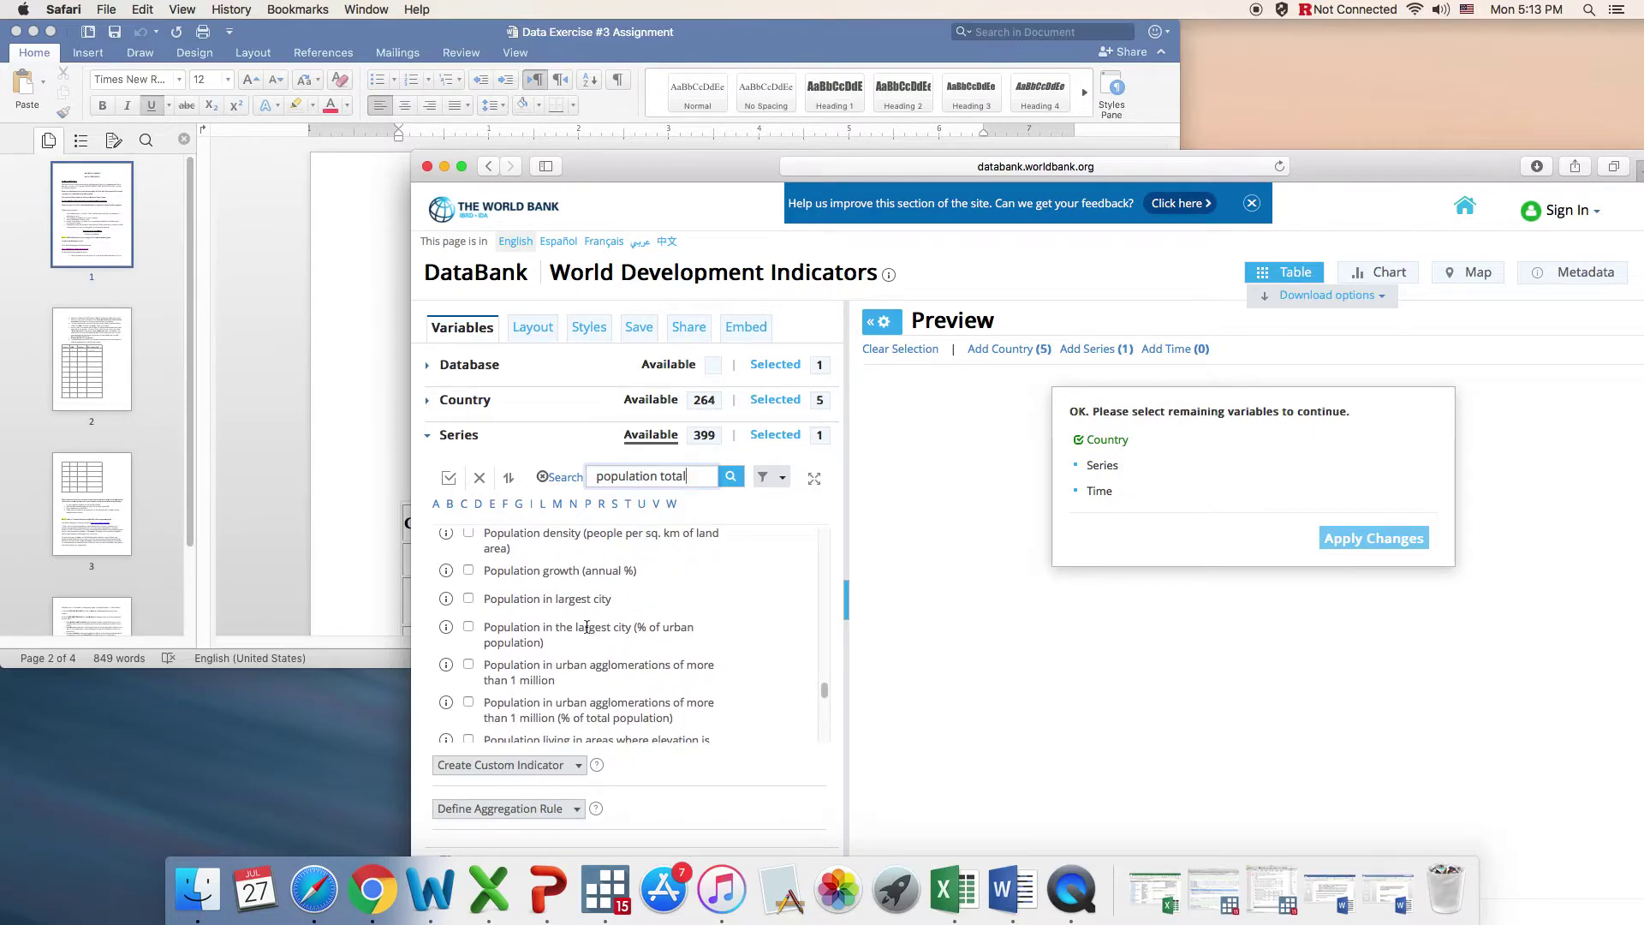
{"action": "scroll", "coordinate": [587, 628], "scroll_direction": "down", "scroll_amount": 6}
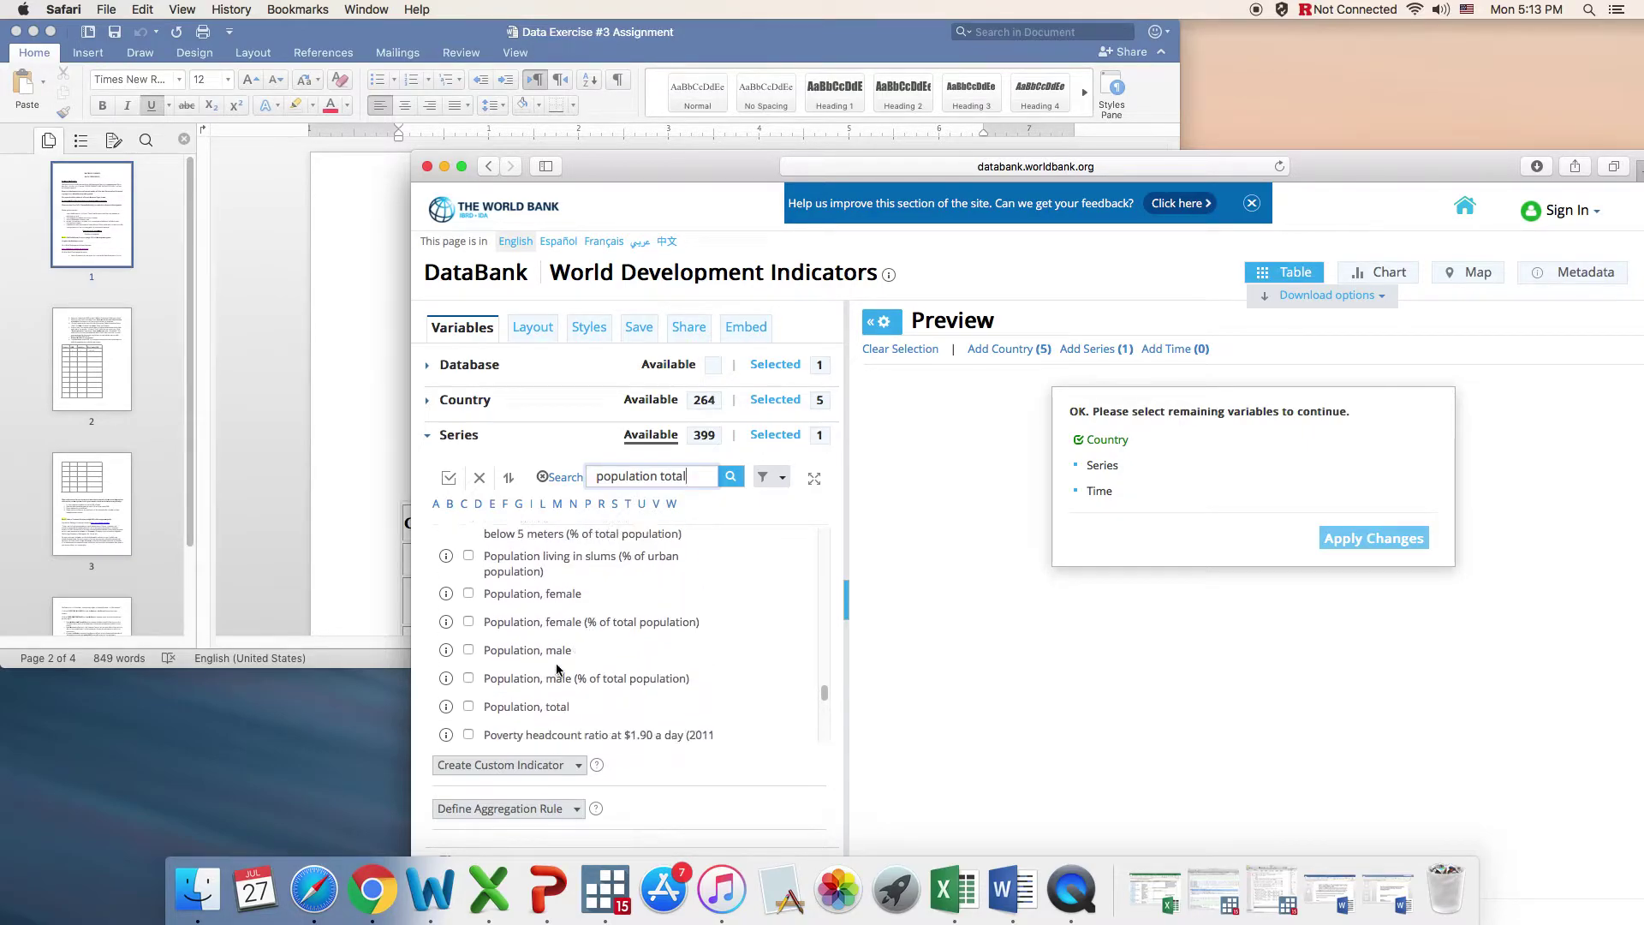
{"action": "left_click", "coordinate": [468, 706]}
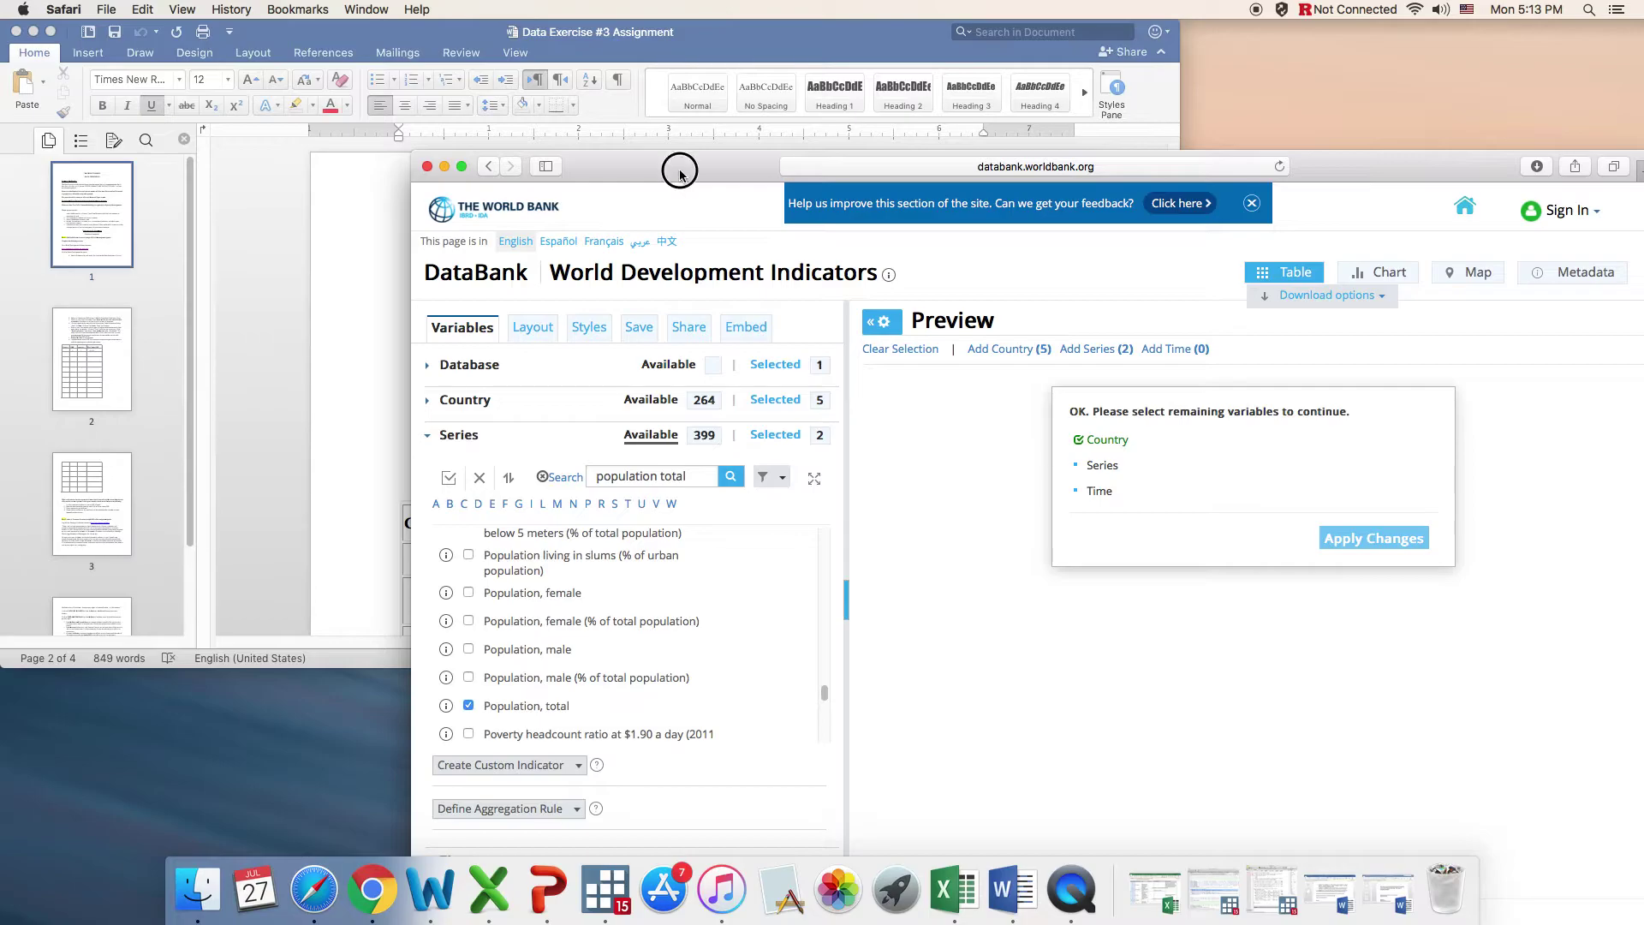
{"action": "left_click_drag", "start_coordinate": [679, 175], "coordinate": [630, 378]}
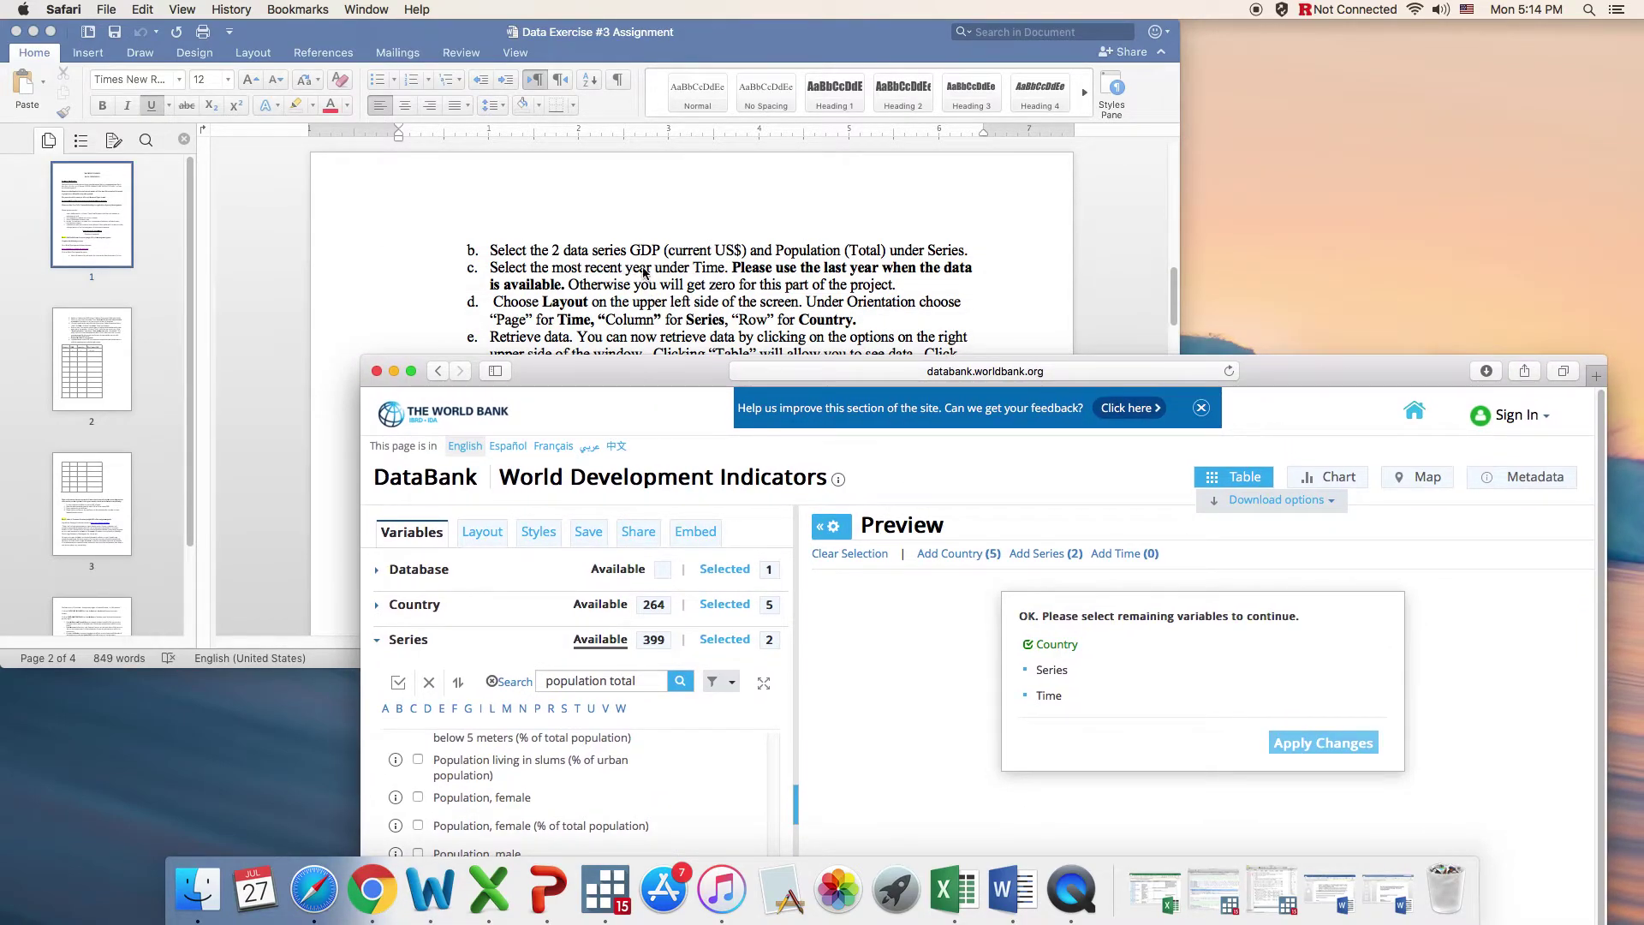
Step: Expand the Time section and tick 2019 as the only year
{"action": "left_click_drag", "start_coordinate": [656, 373], "coordinate": [629, 85]}
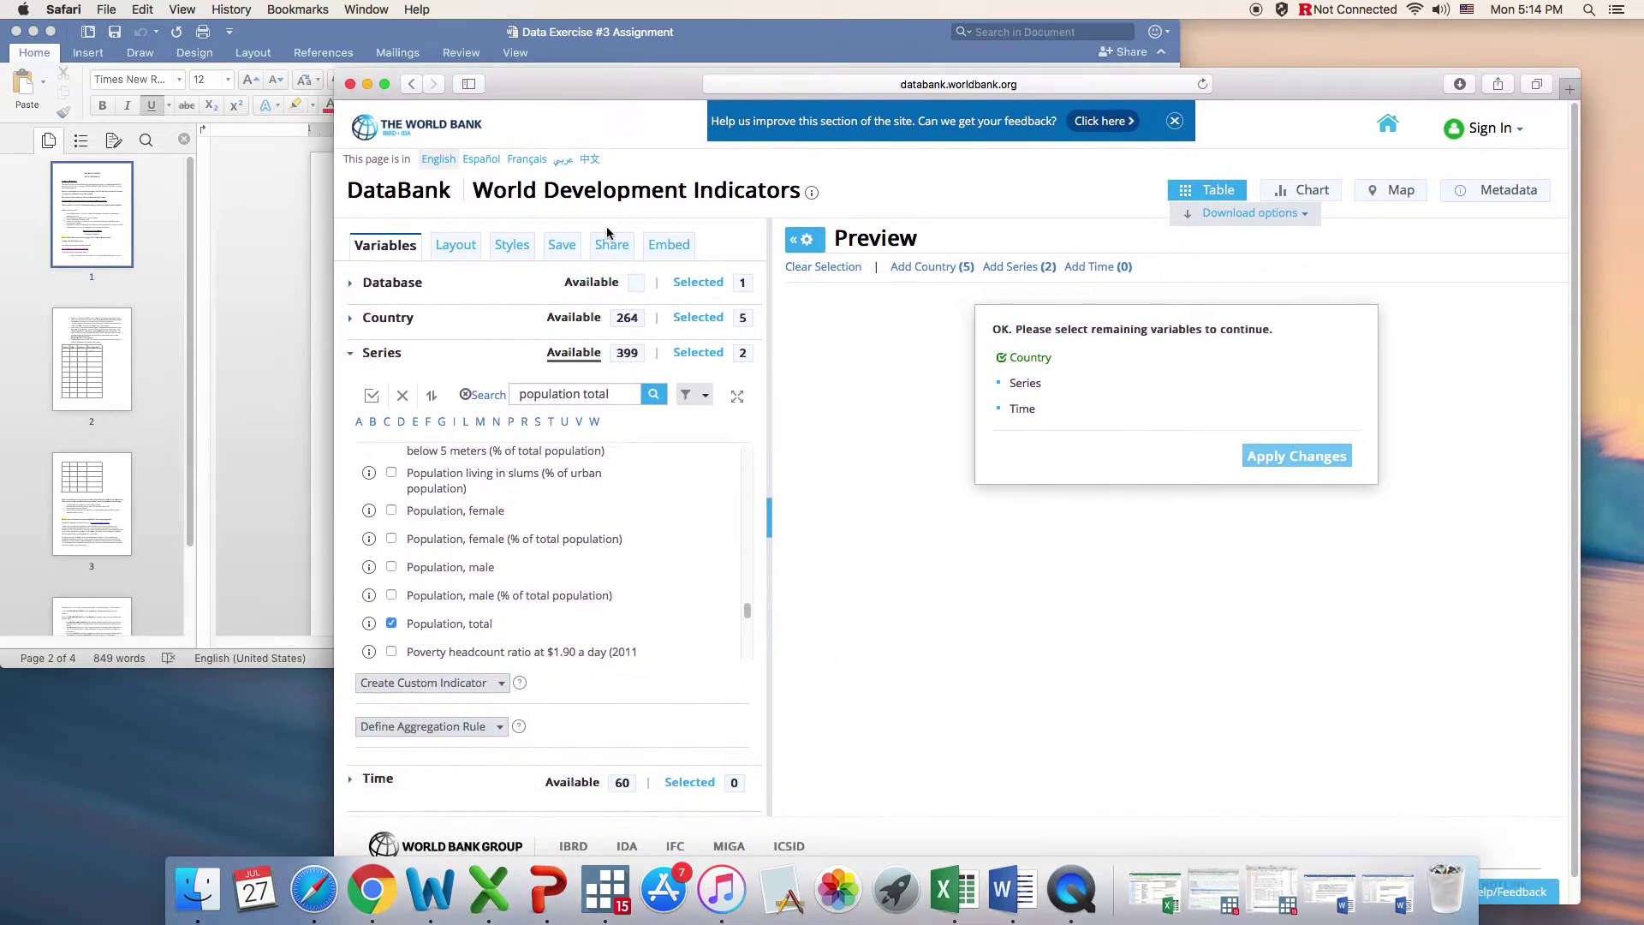
{"action": "left_click", "coordinate": [379, 777]}
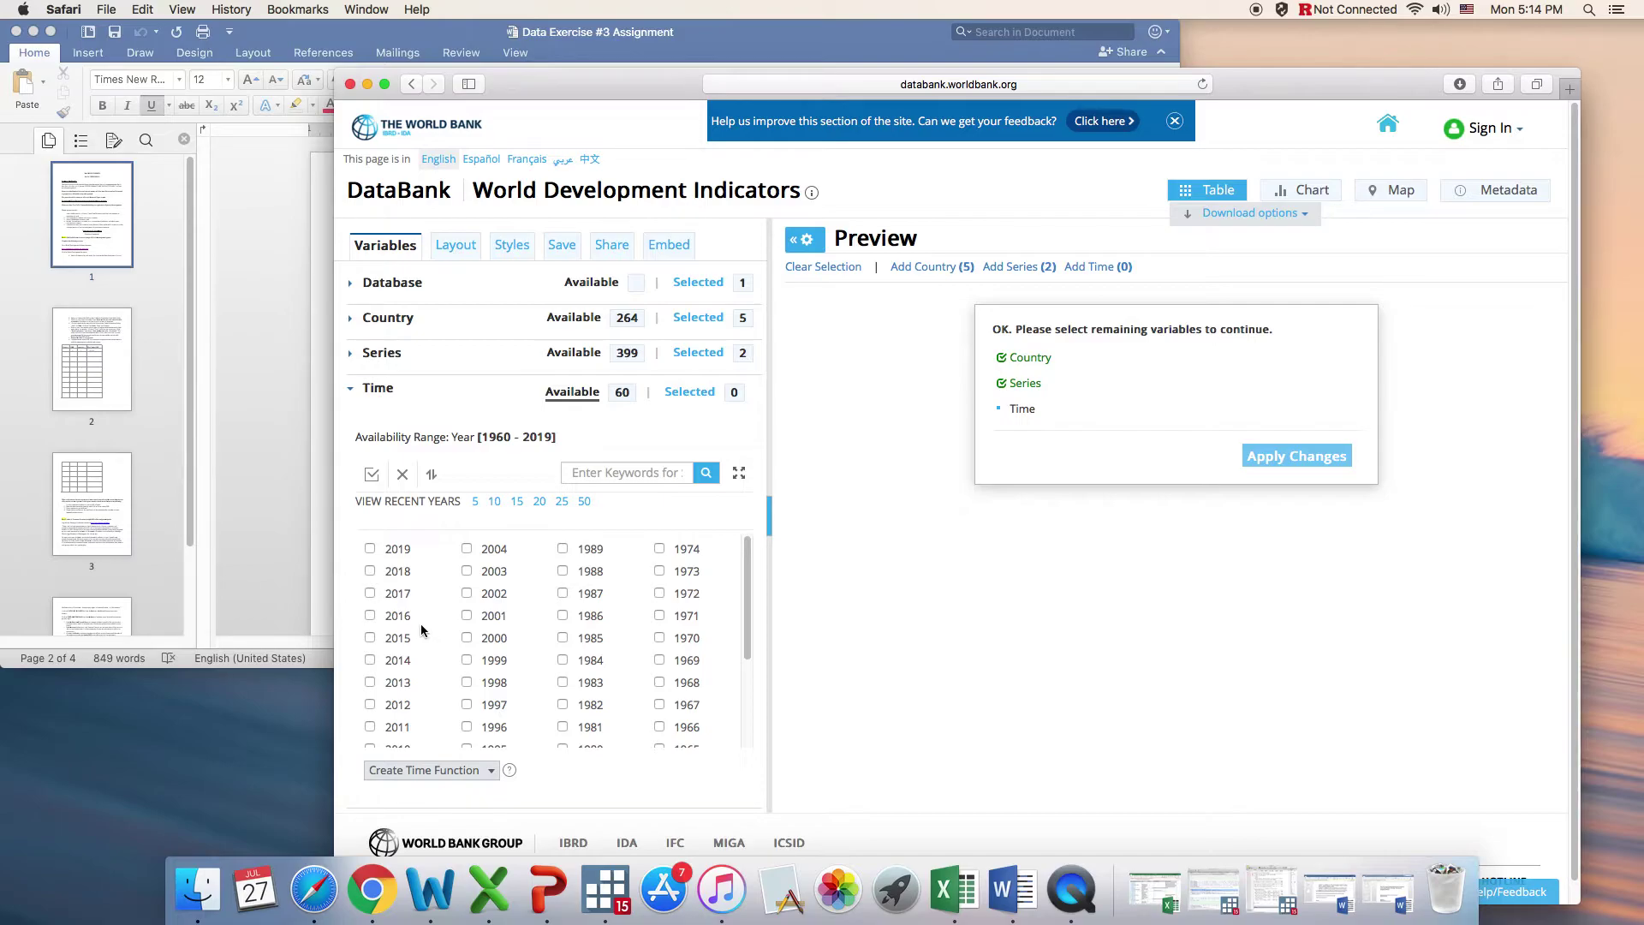
{"action": "left_click", "coordinate": [370, 549]}
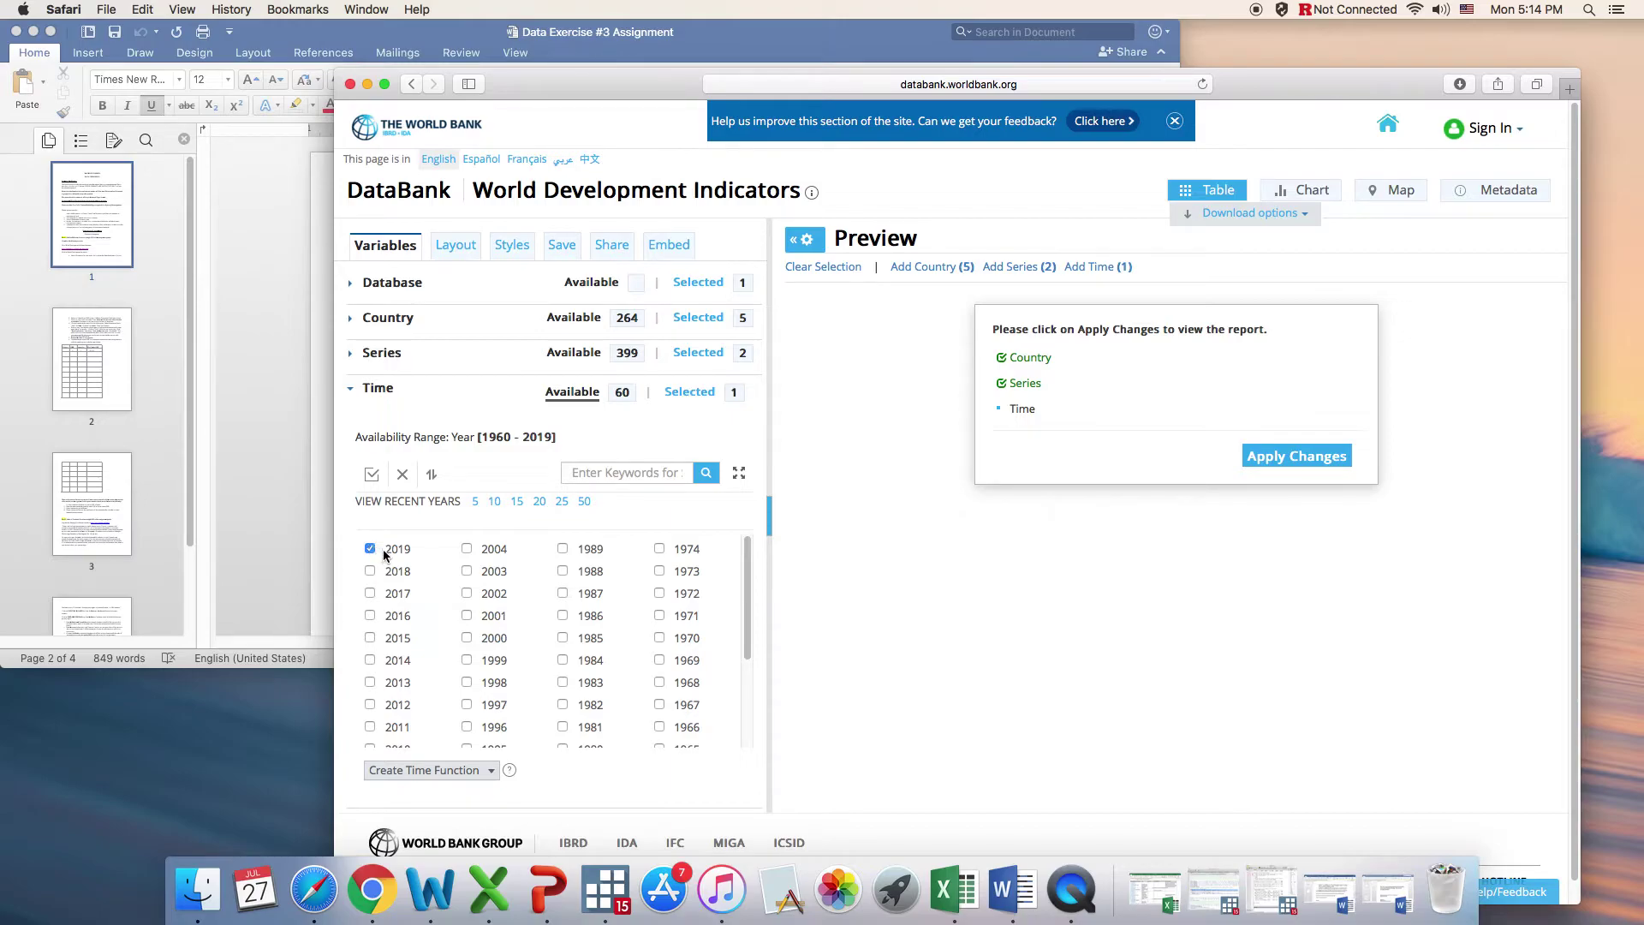
{"action": "scroll", "coordinate": [655, 579], "scroll_direction": "down", "scroll_amount": 2}
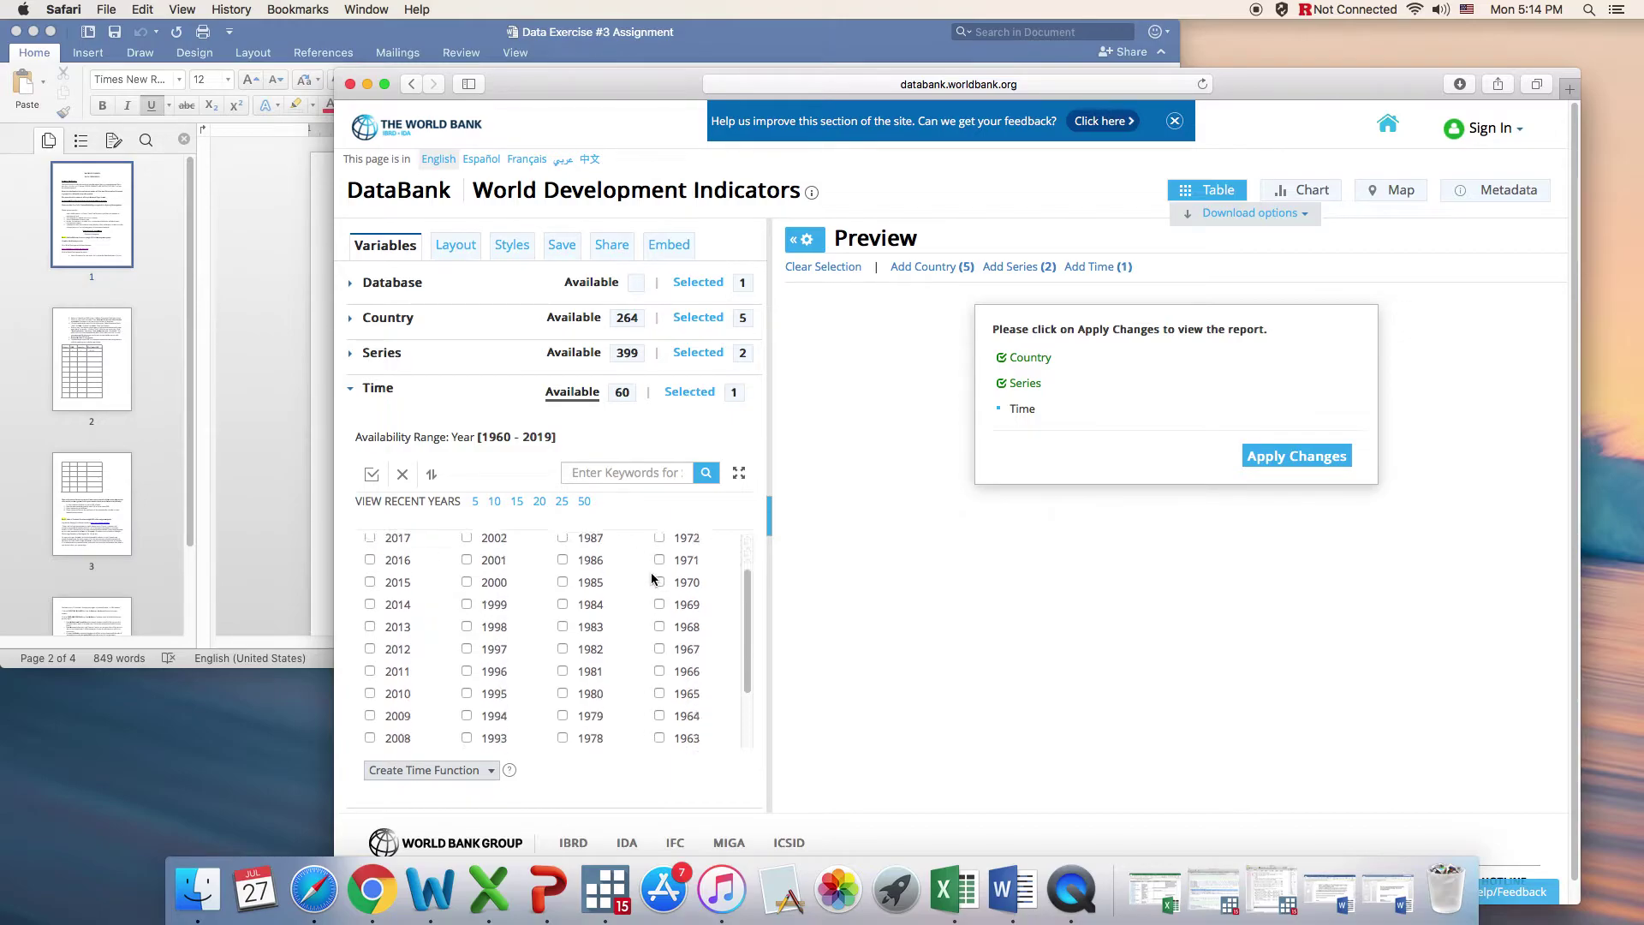
{"action": "left_click_drag", "start_coordinate": [638, 77], "coordinate": [538, 358]}
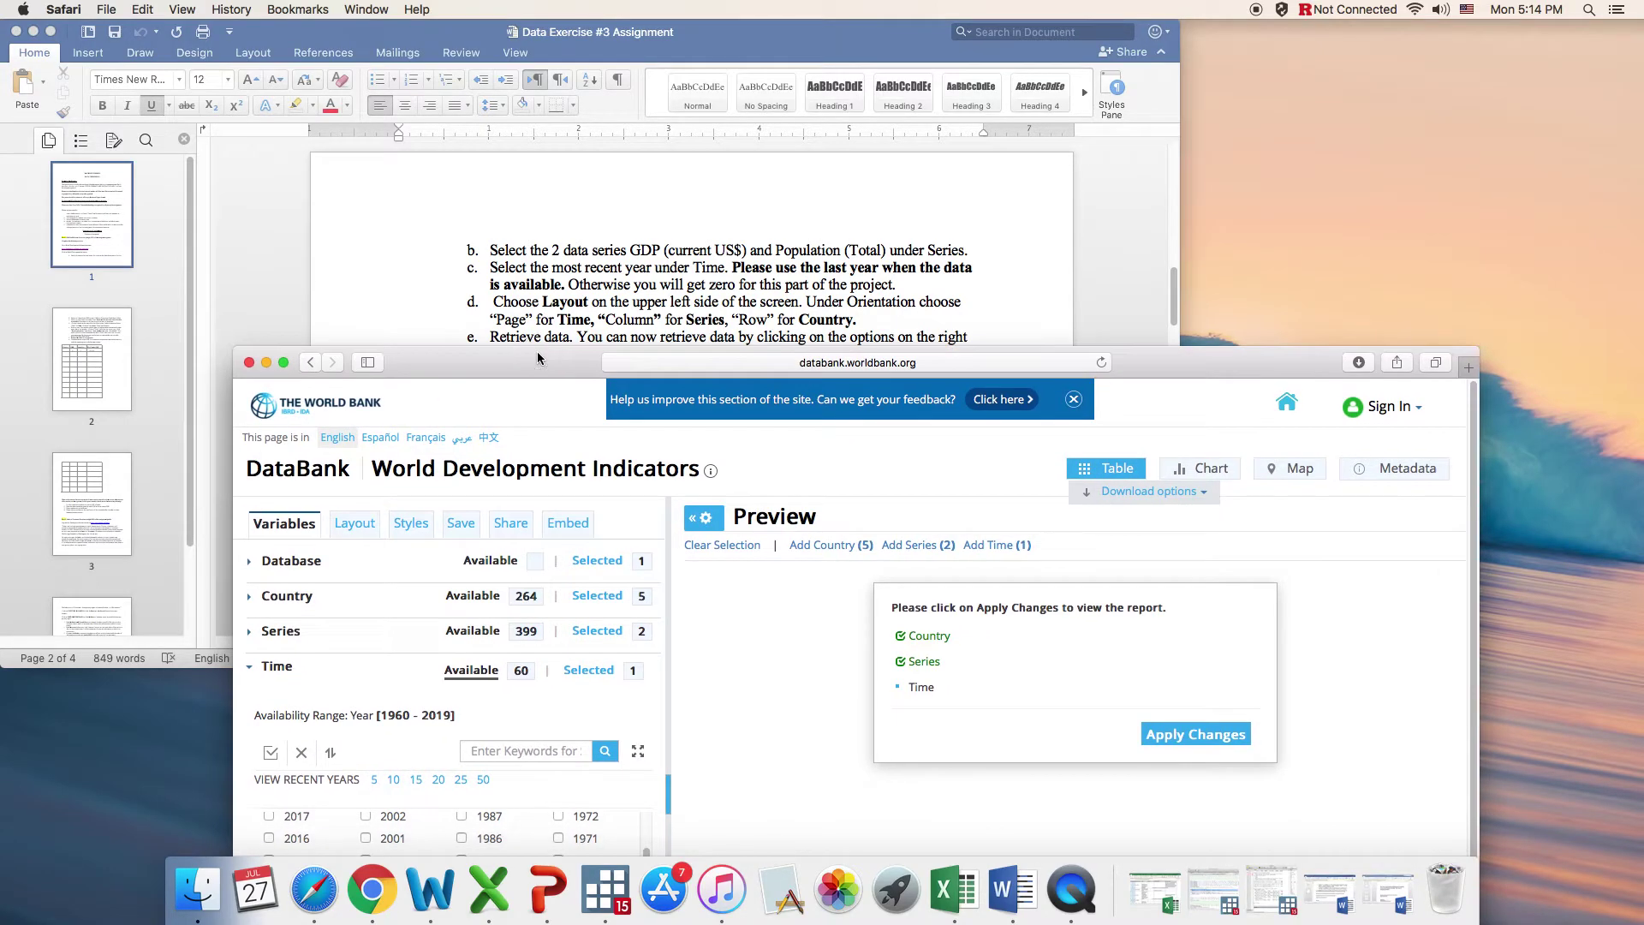
Step: In the Layout orientation, set Time to Page, Series to Column and Country to Row
{"action": "left_click", "coordinate": [350, 526]}
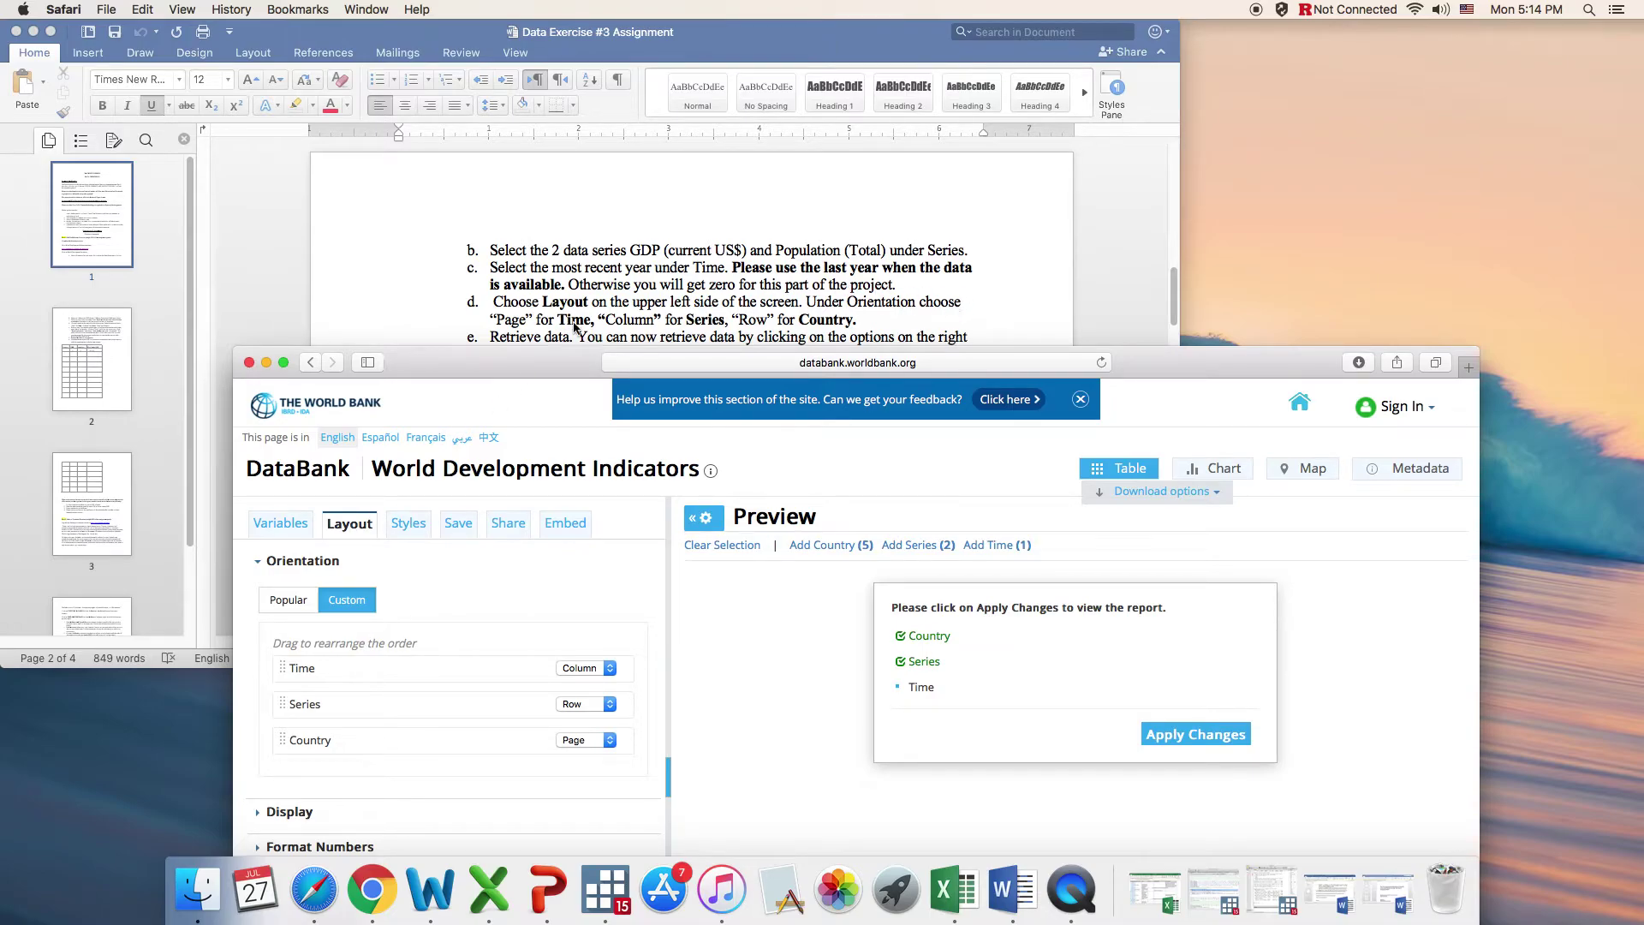
{"action": "left_click", "coordinate": [608, 668]}
{"action": "left_click", "coordinate": [600, 695]}
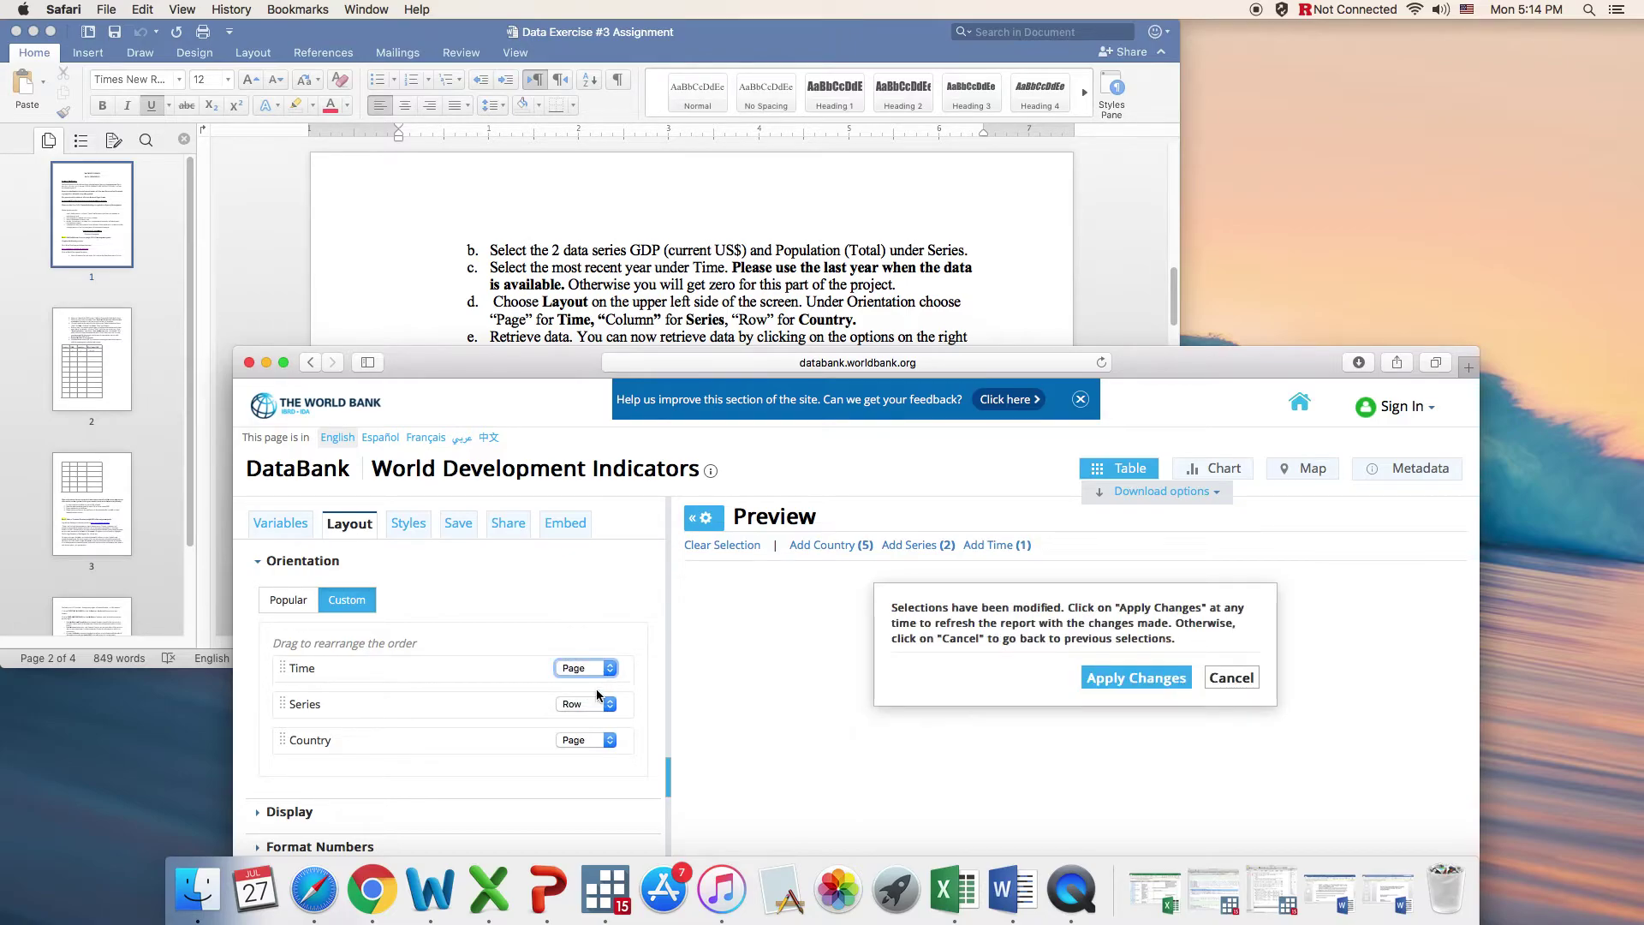
{"action": "left_click", "coordinate": [610, 705]}
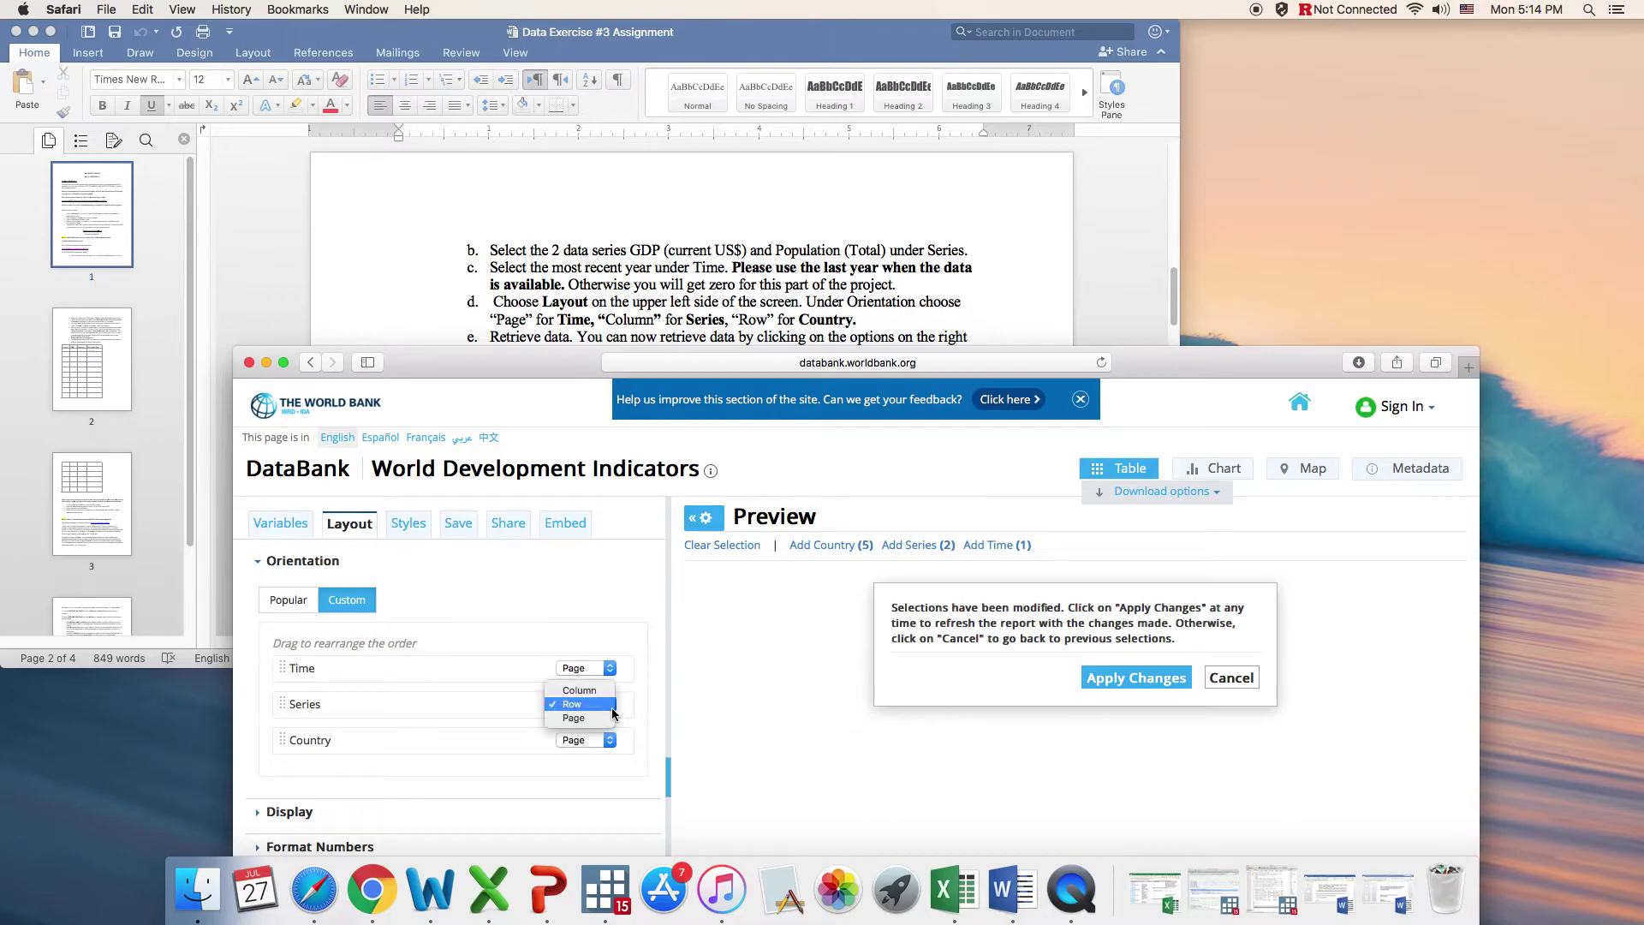
{"action": "left_click", "coordinate": [605, 691]}
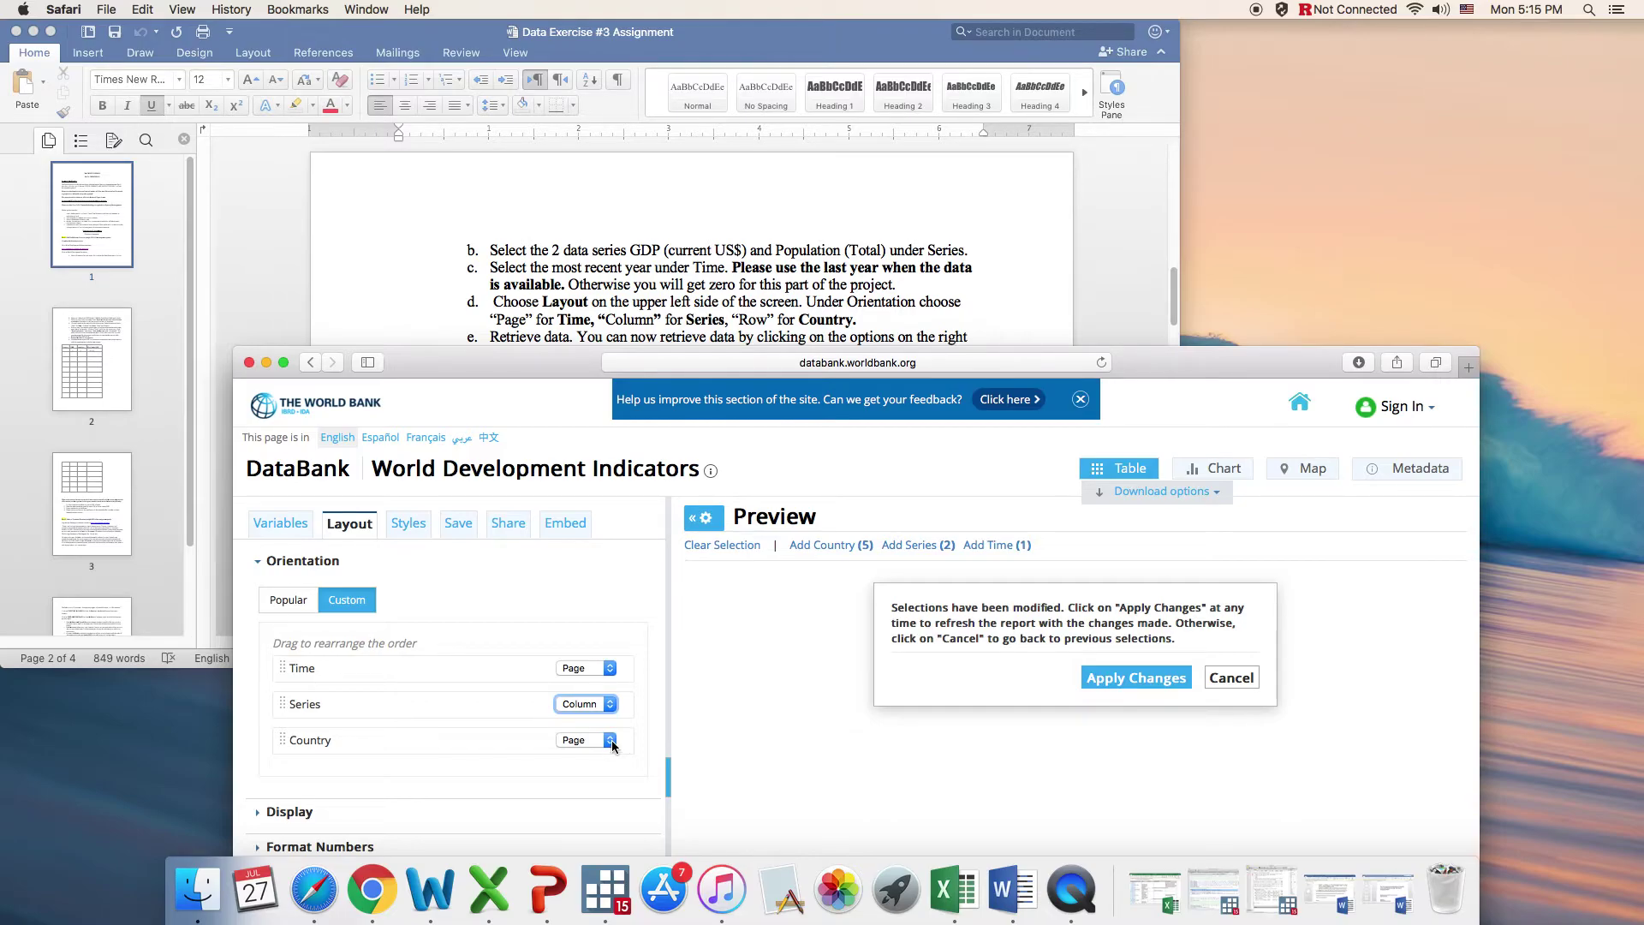
{"action": "left_click", "coordinate": [612, 742]}
{"action": "left_click", "coordinate": [606, 735]}
{"action": "left_click", "coordinate": [1215, 494]}
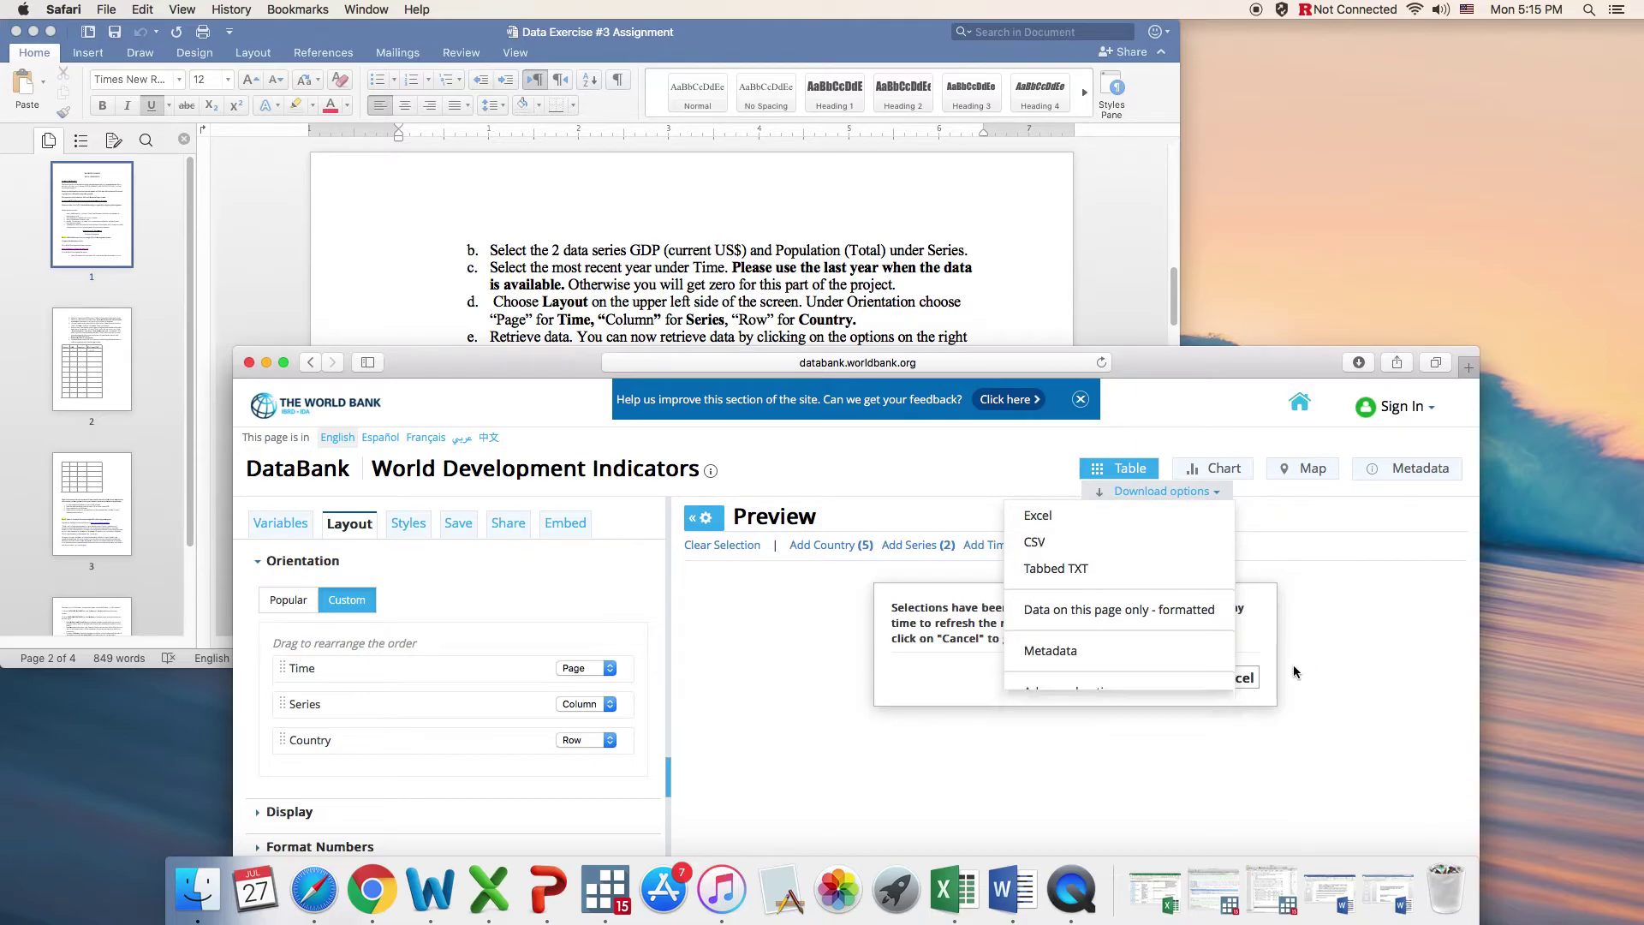
Step: Apply the changes, download the table as Excel and open Data_Extract_From_World_Development_Indicators-35.xlsx
{"action": "left_click", "coordinate": [1113, 679]}
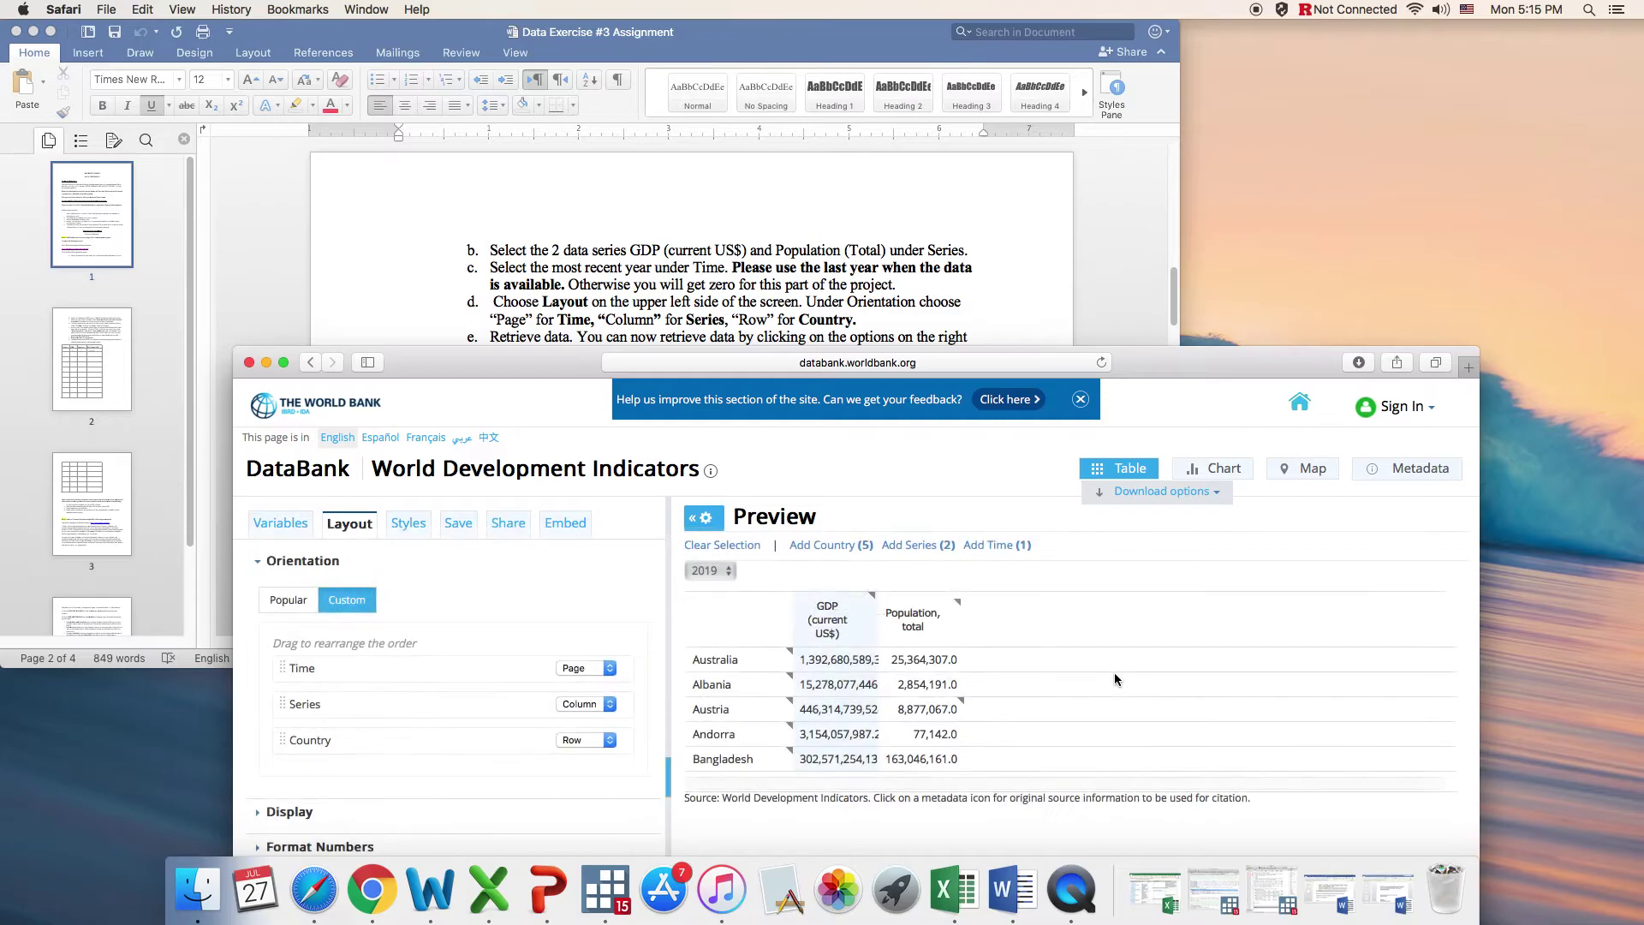
{"action": "left_click", "coordinate": [1223, 494]}
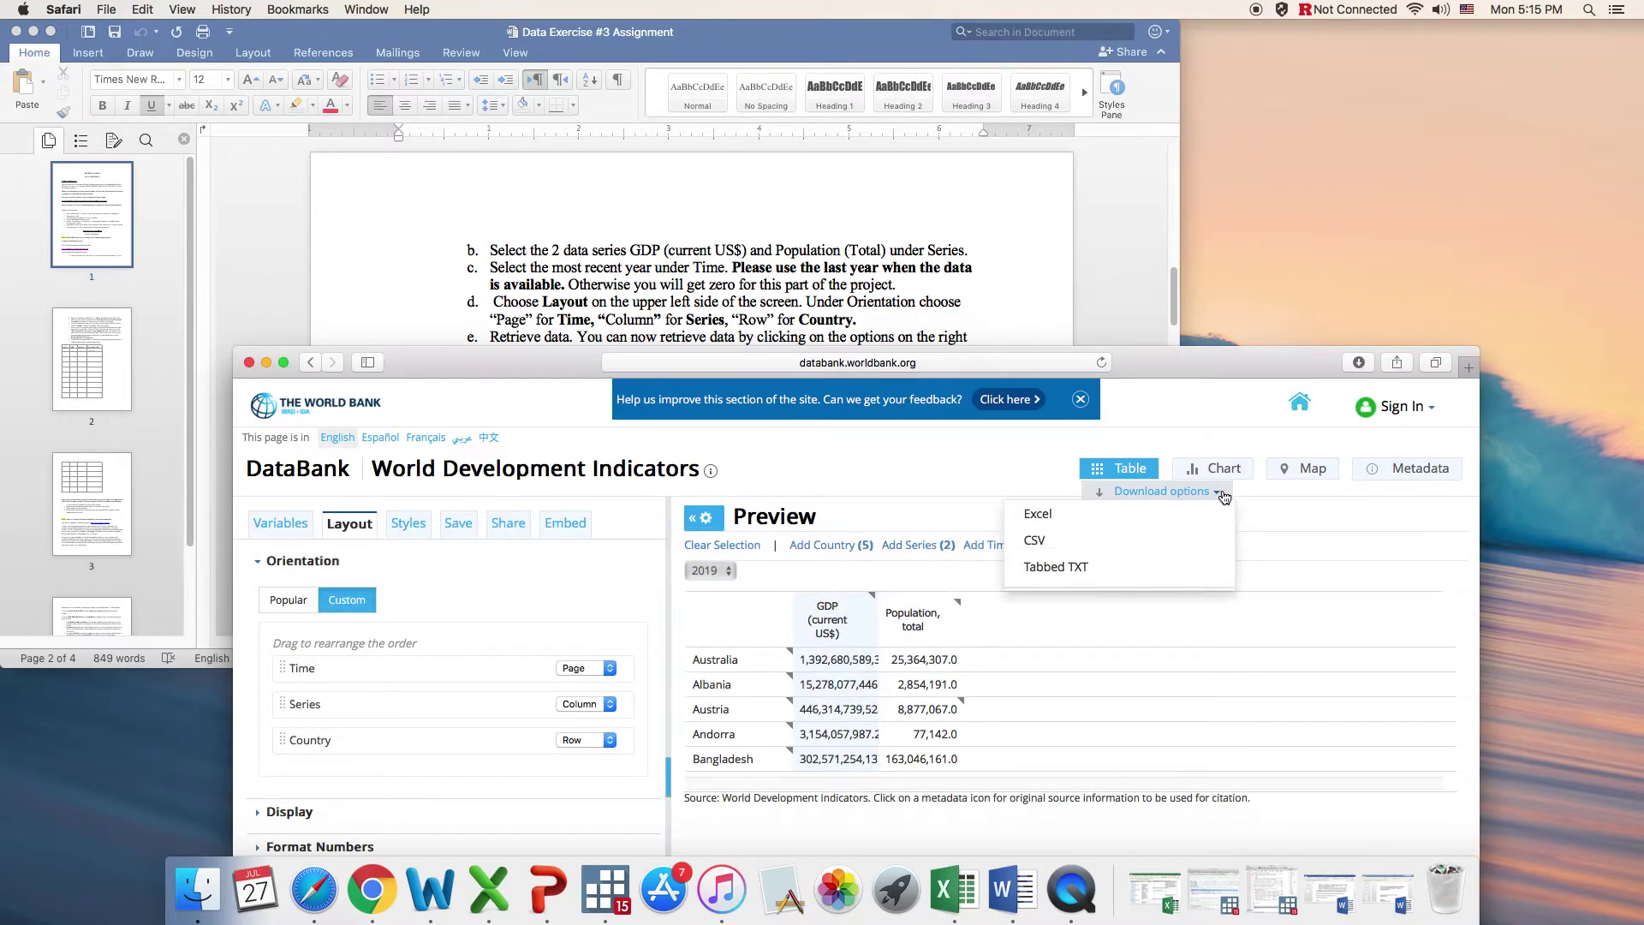
{"action": "left_click", "coordinate": [1046, 518]}
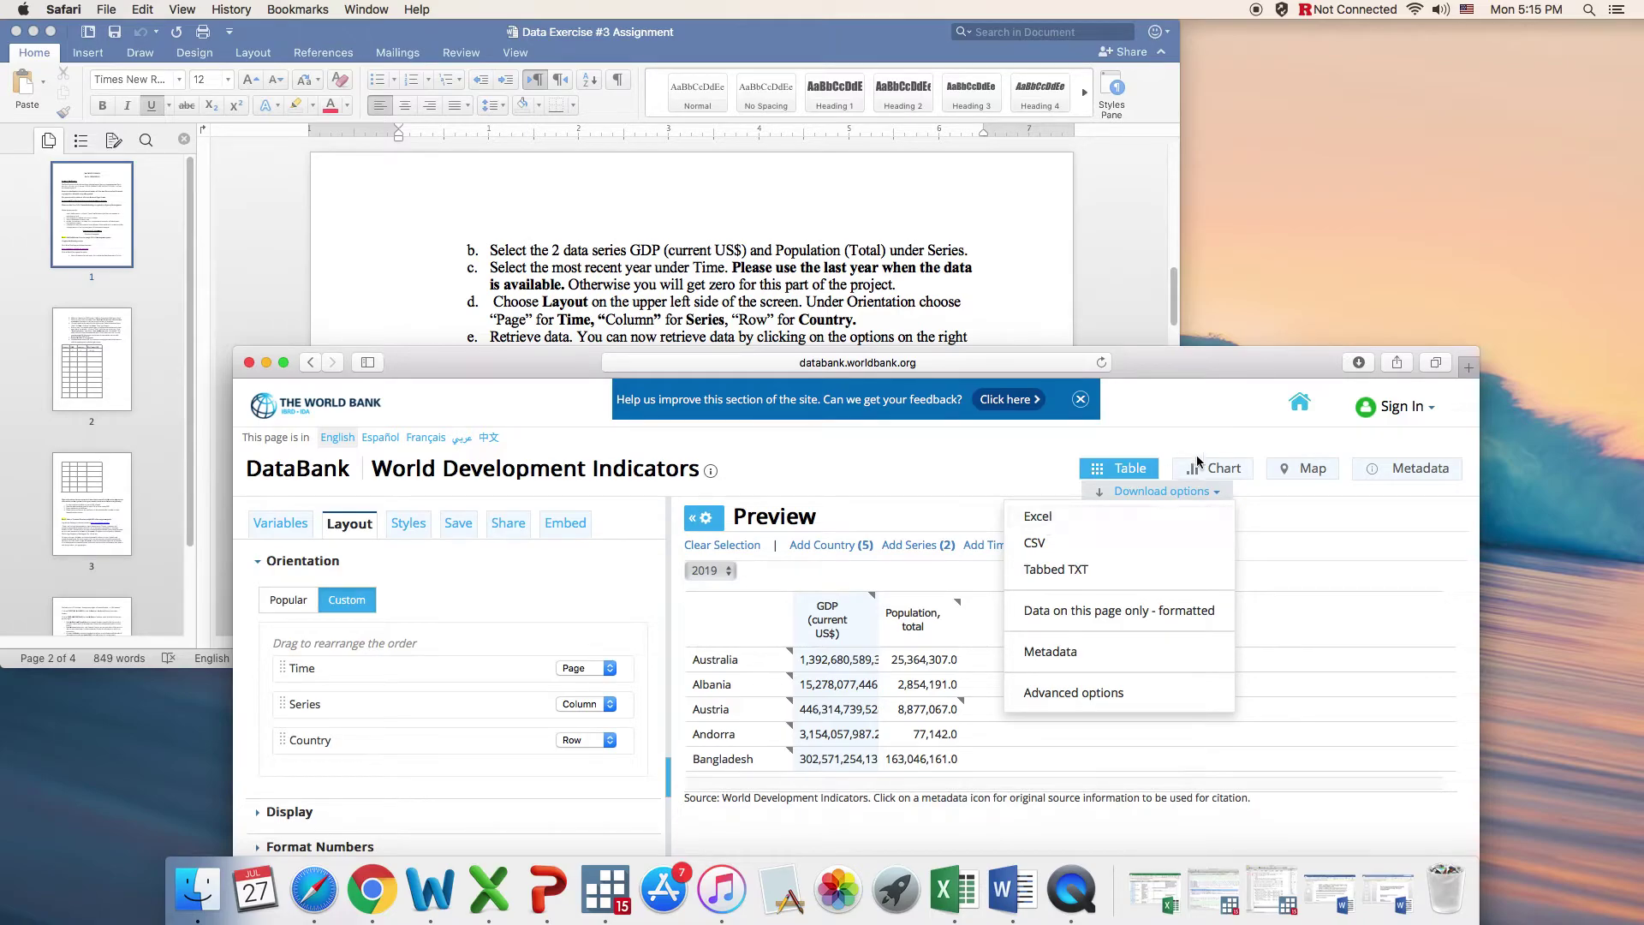
{"action": "left_click", "coordinate": [1358, 362]}
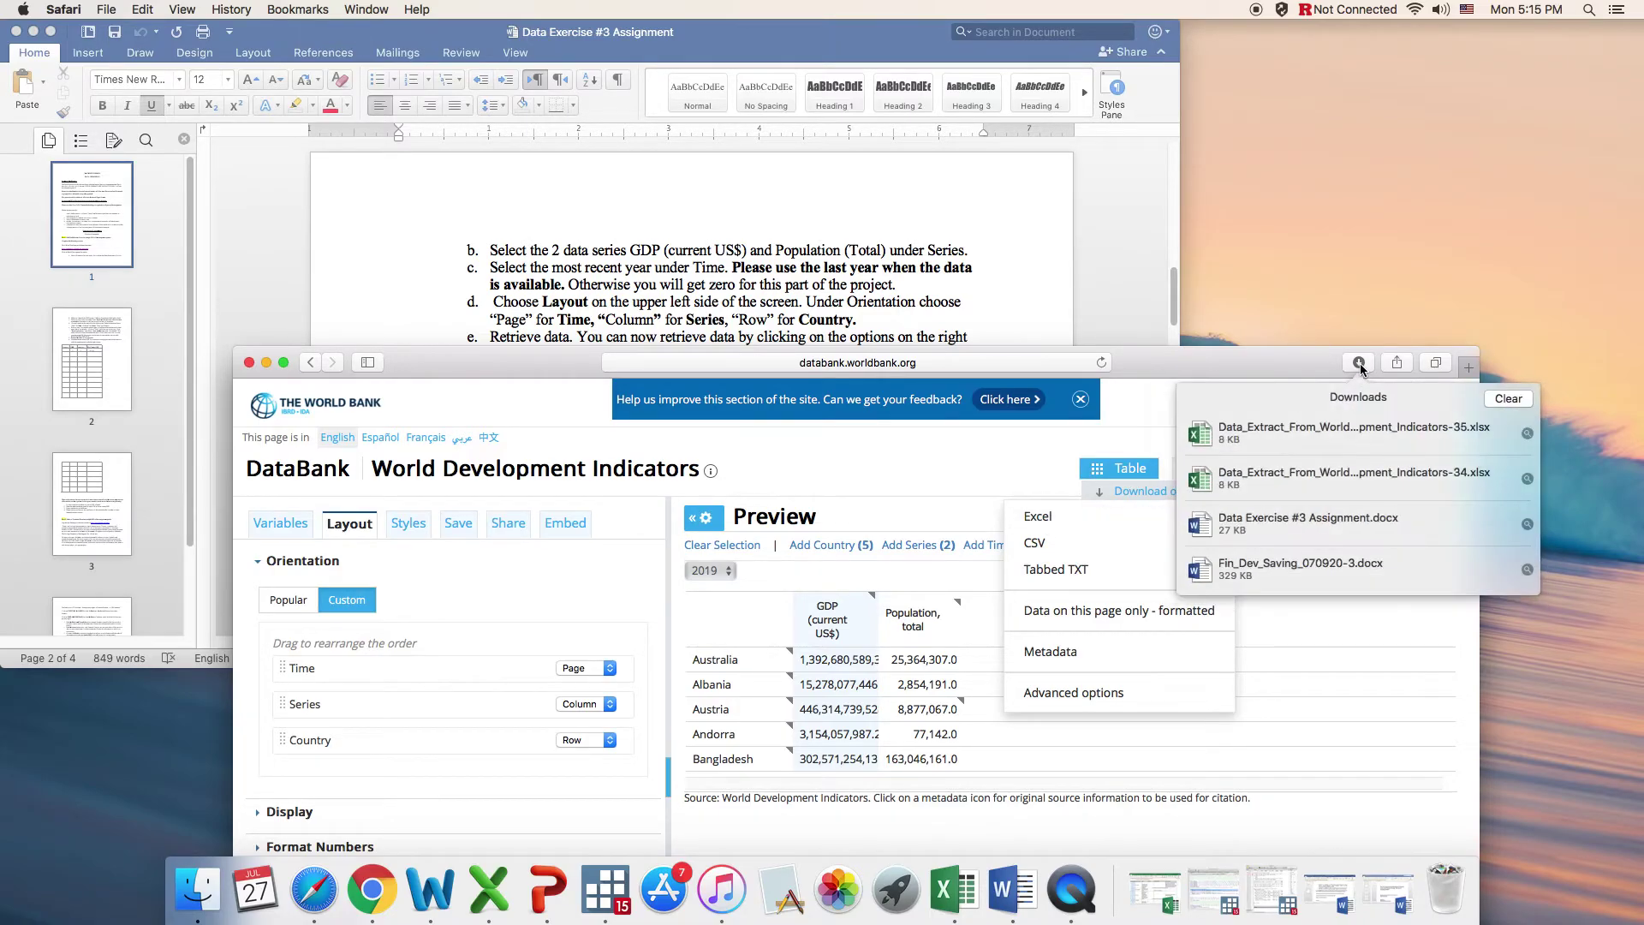
{"action": "double_click", "coordinate": [1276, 439]}
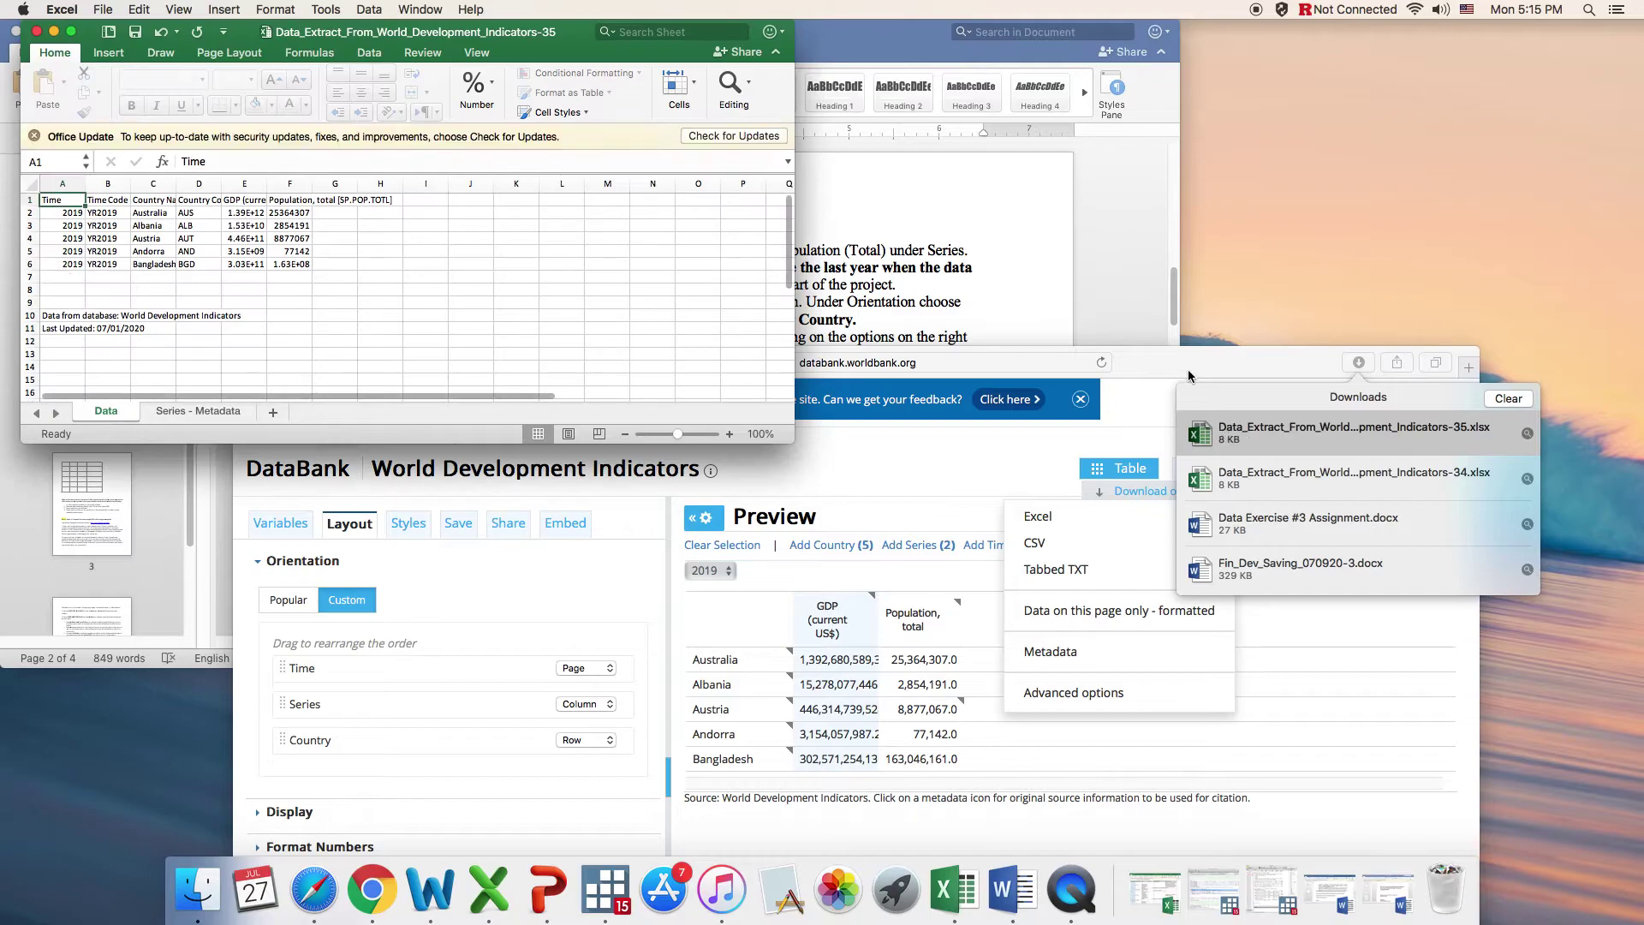
Step: Maximize the spreadsheet and raise the whole sheet's font size to 20
{"action": "left_click", "coordinate": [1182, 372]}
{"action": "left_click", "coordinate": [1192, 365]}
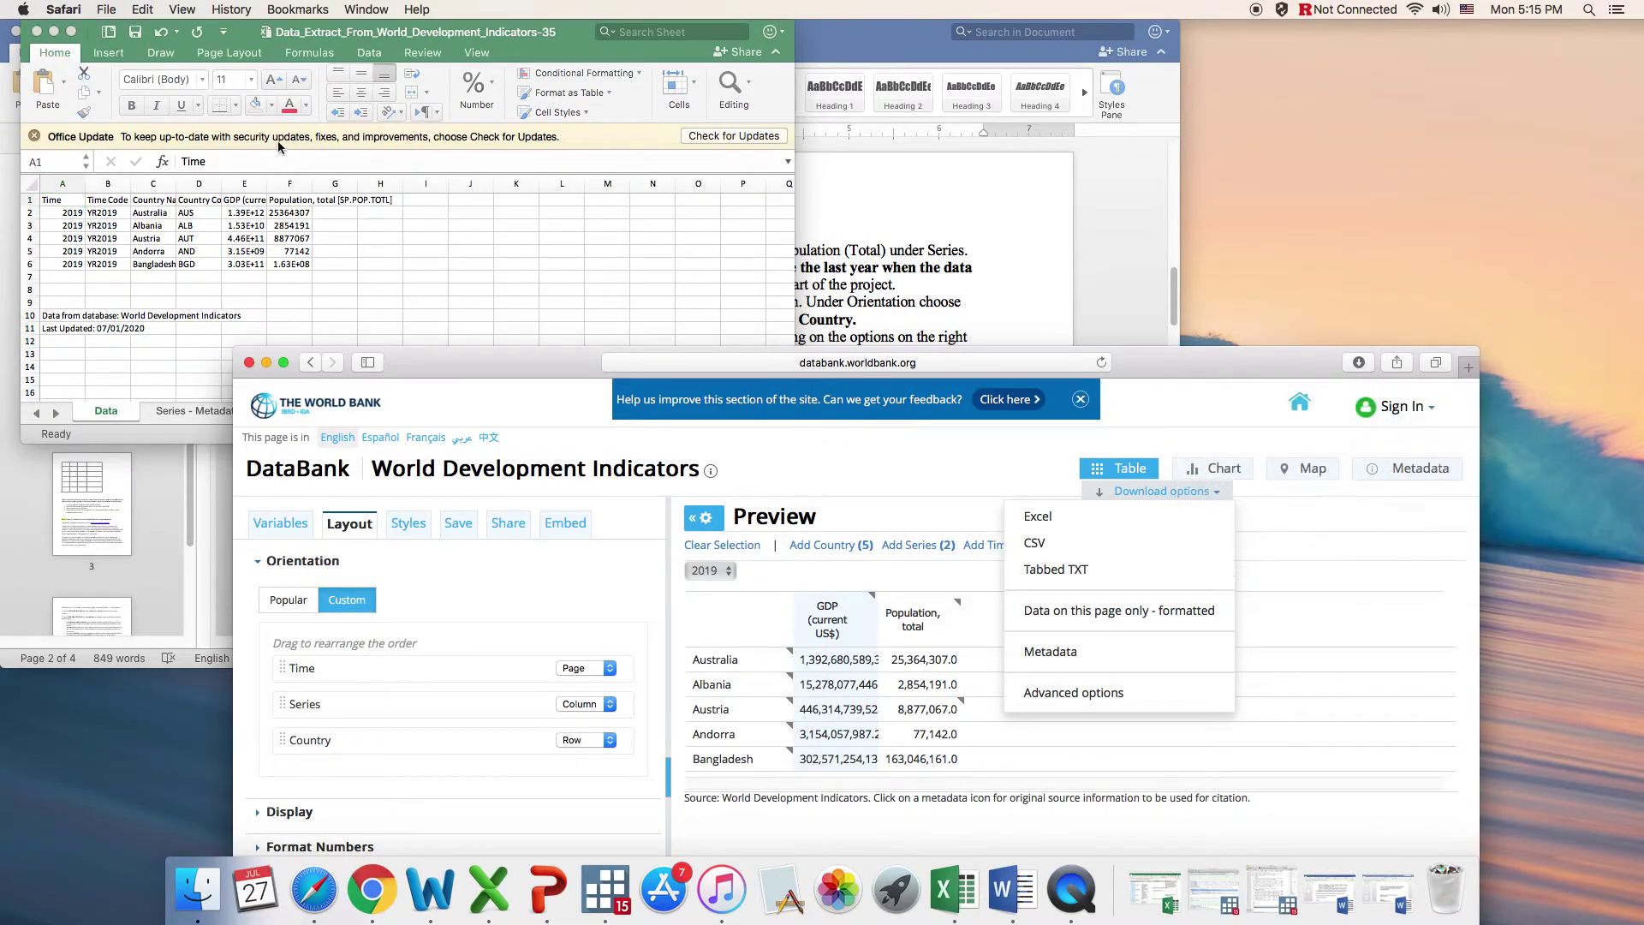
{"action": "left_click", "coordinate": [72, 34]}
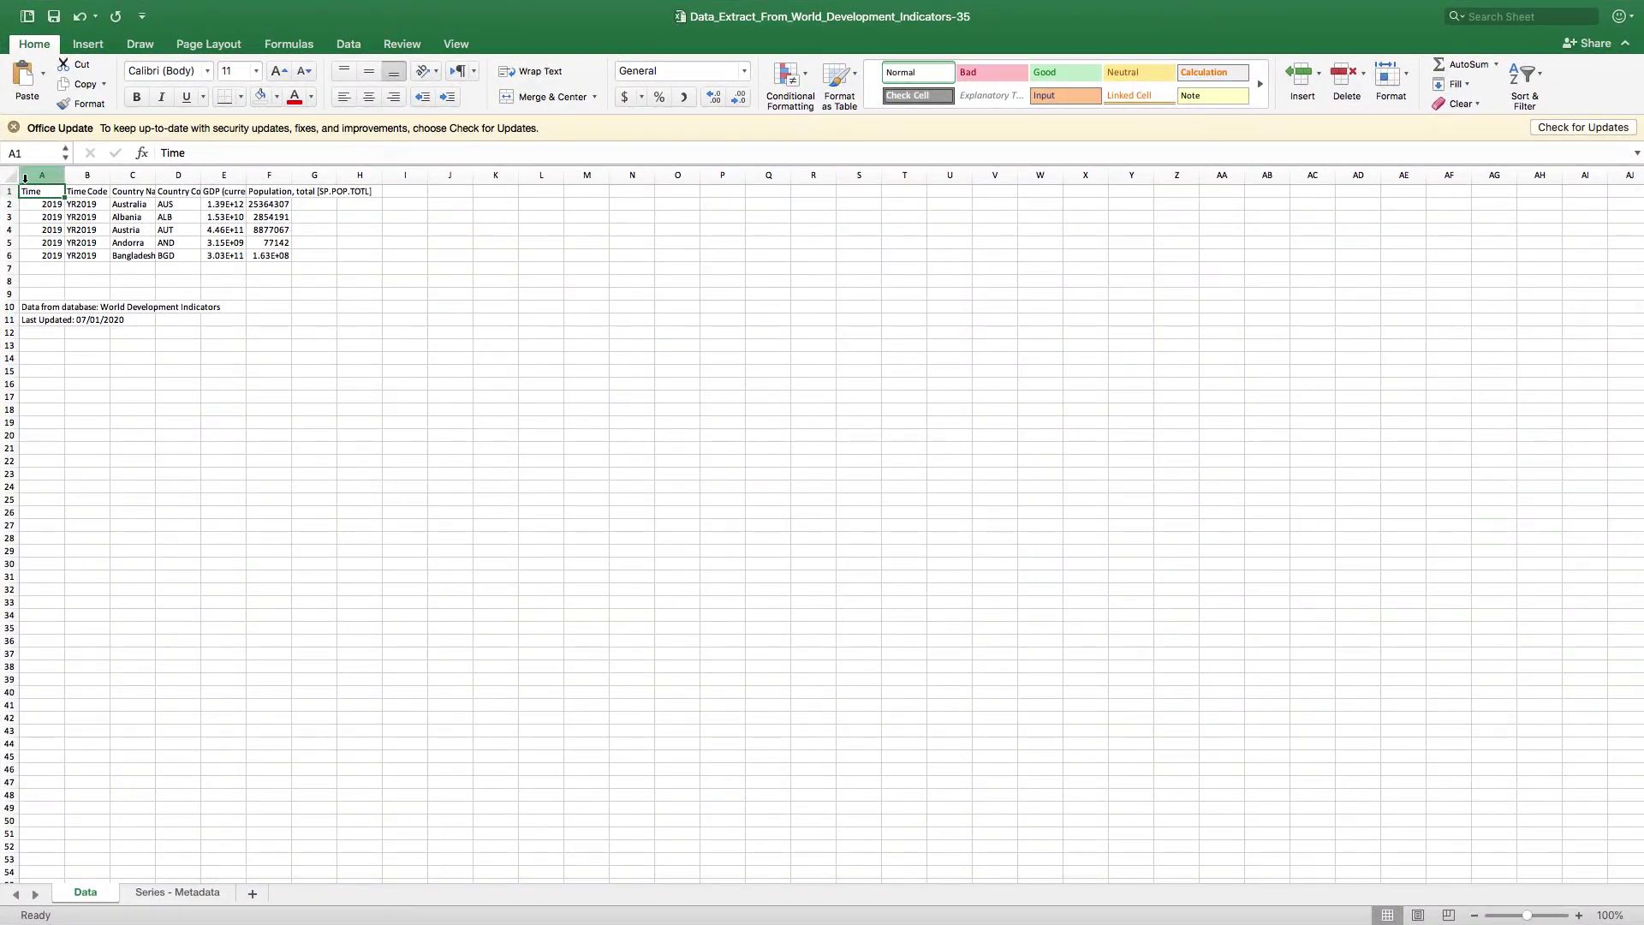
{"action": "left_click", "coordinate": [10, 177]}
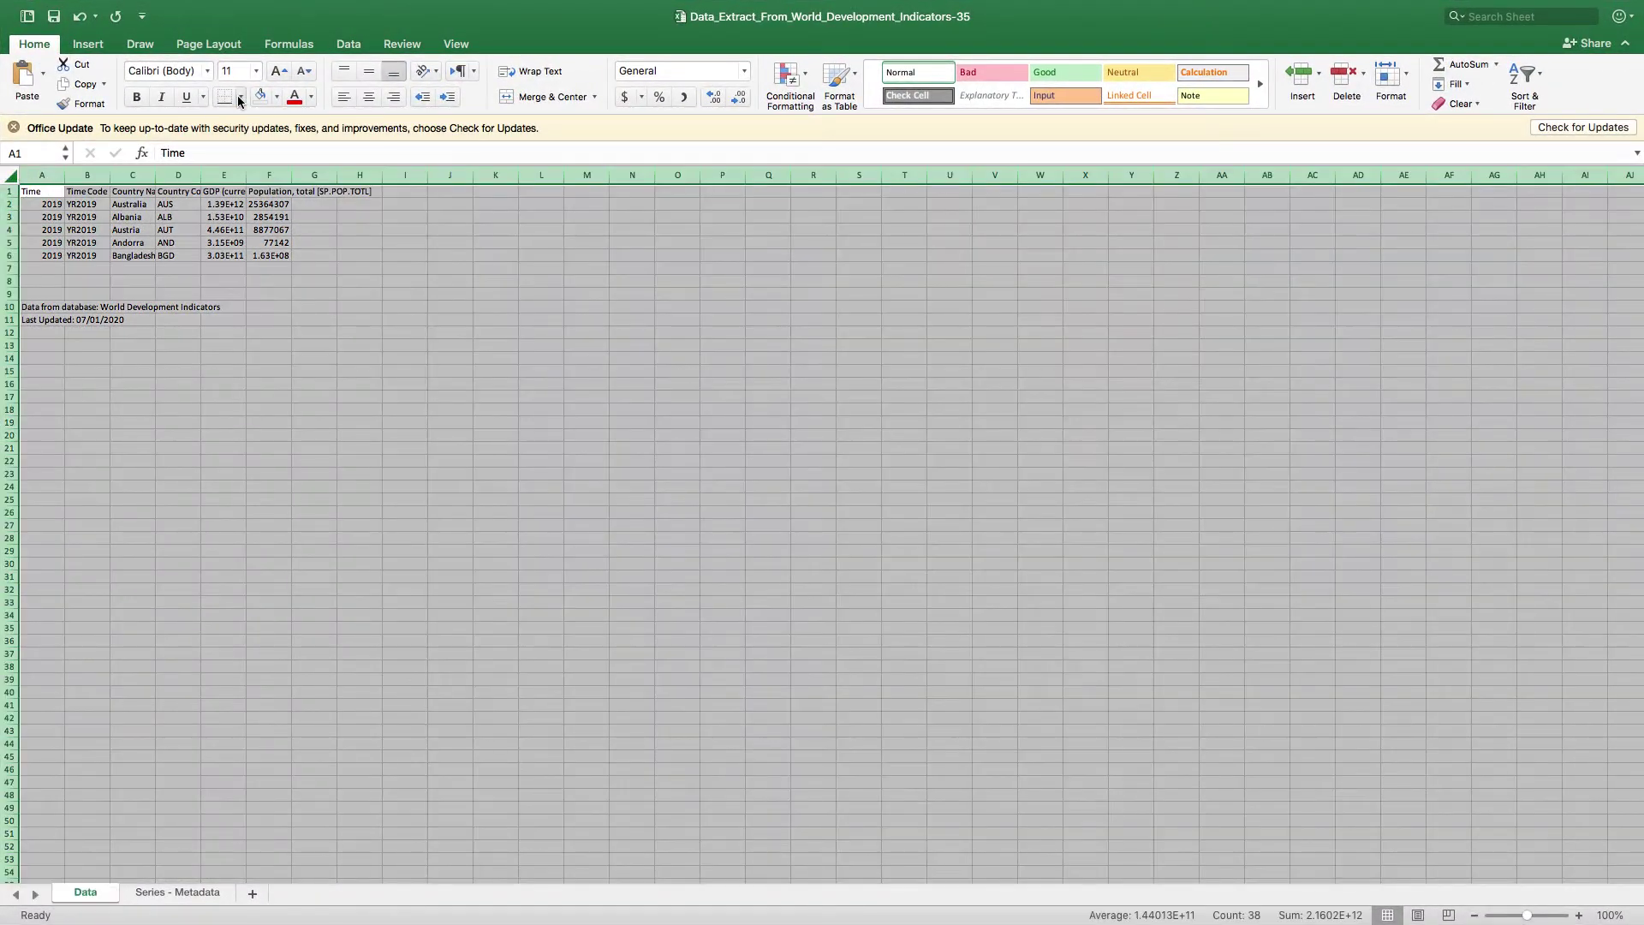
{"action": "left_click", "coordinate": [279, 71]}
{"action": "left_click", "coordinate": [280, 71]}
{"action": "left_click", "coordinate": [279, 71]}
{"action": "left_click", "coordinate": [279, 71]}
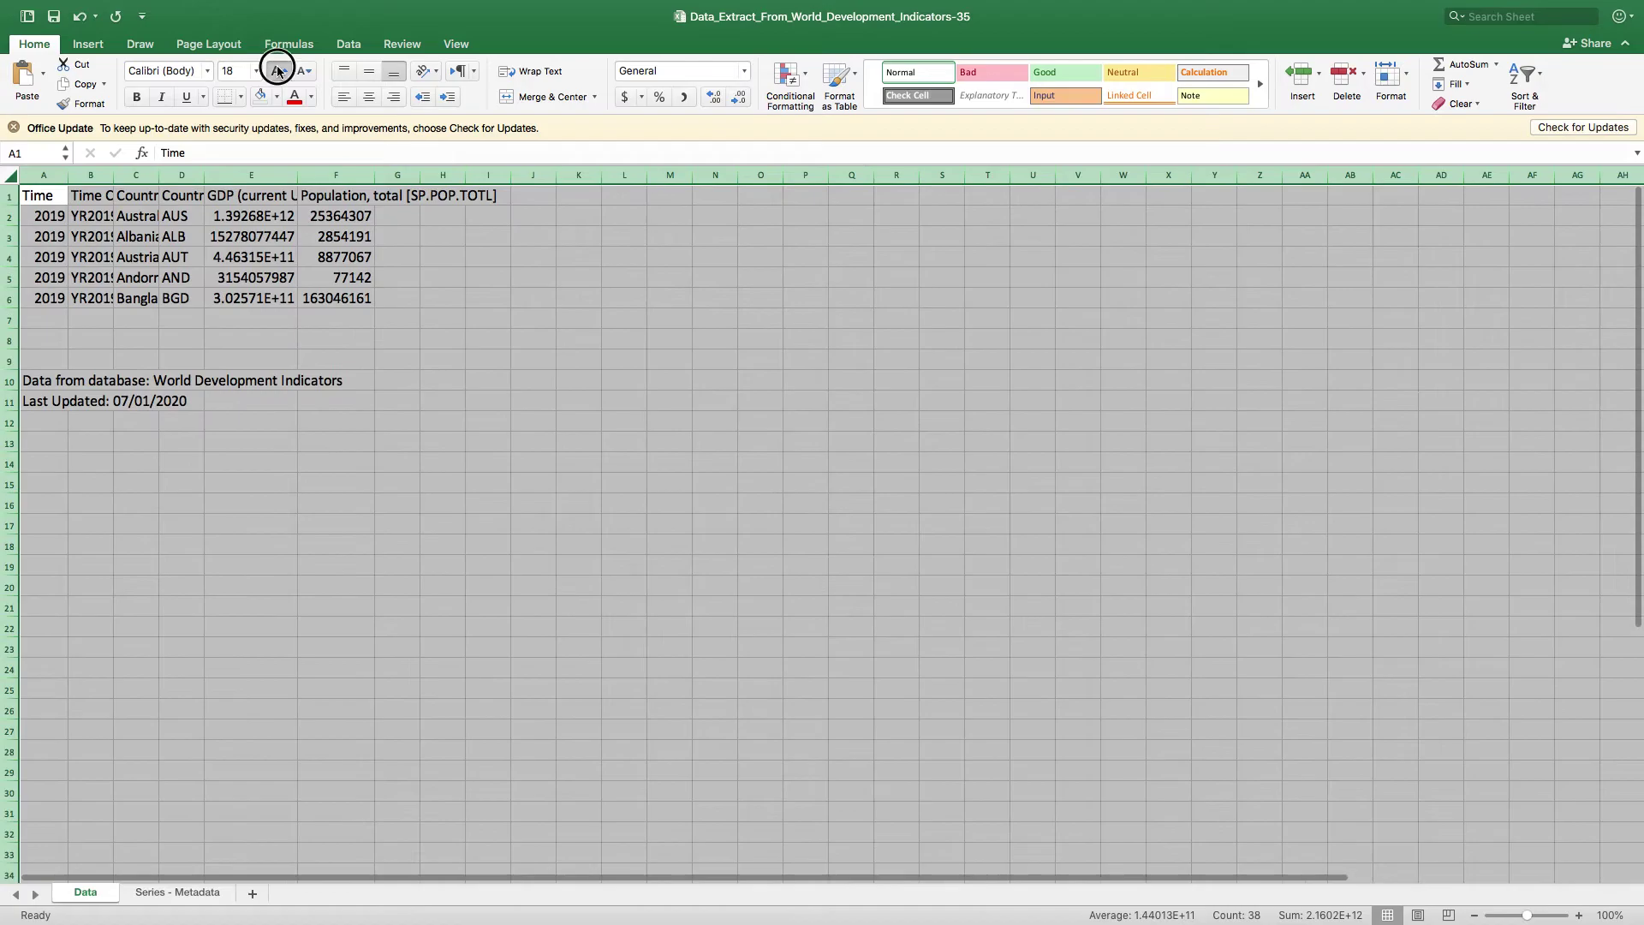
{"action": "left_click", "coordinate": [279, 71]}
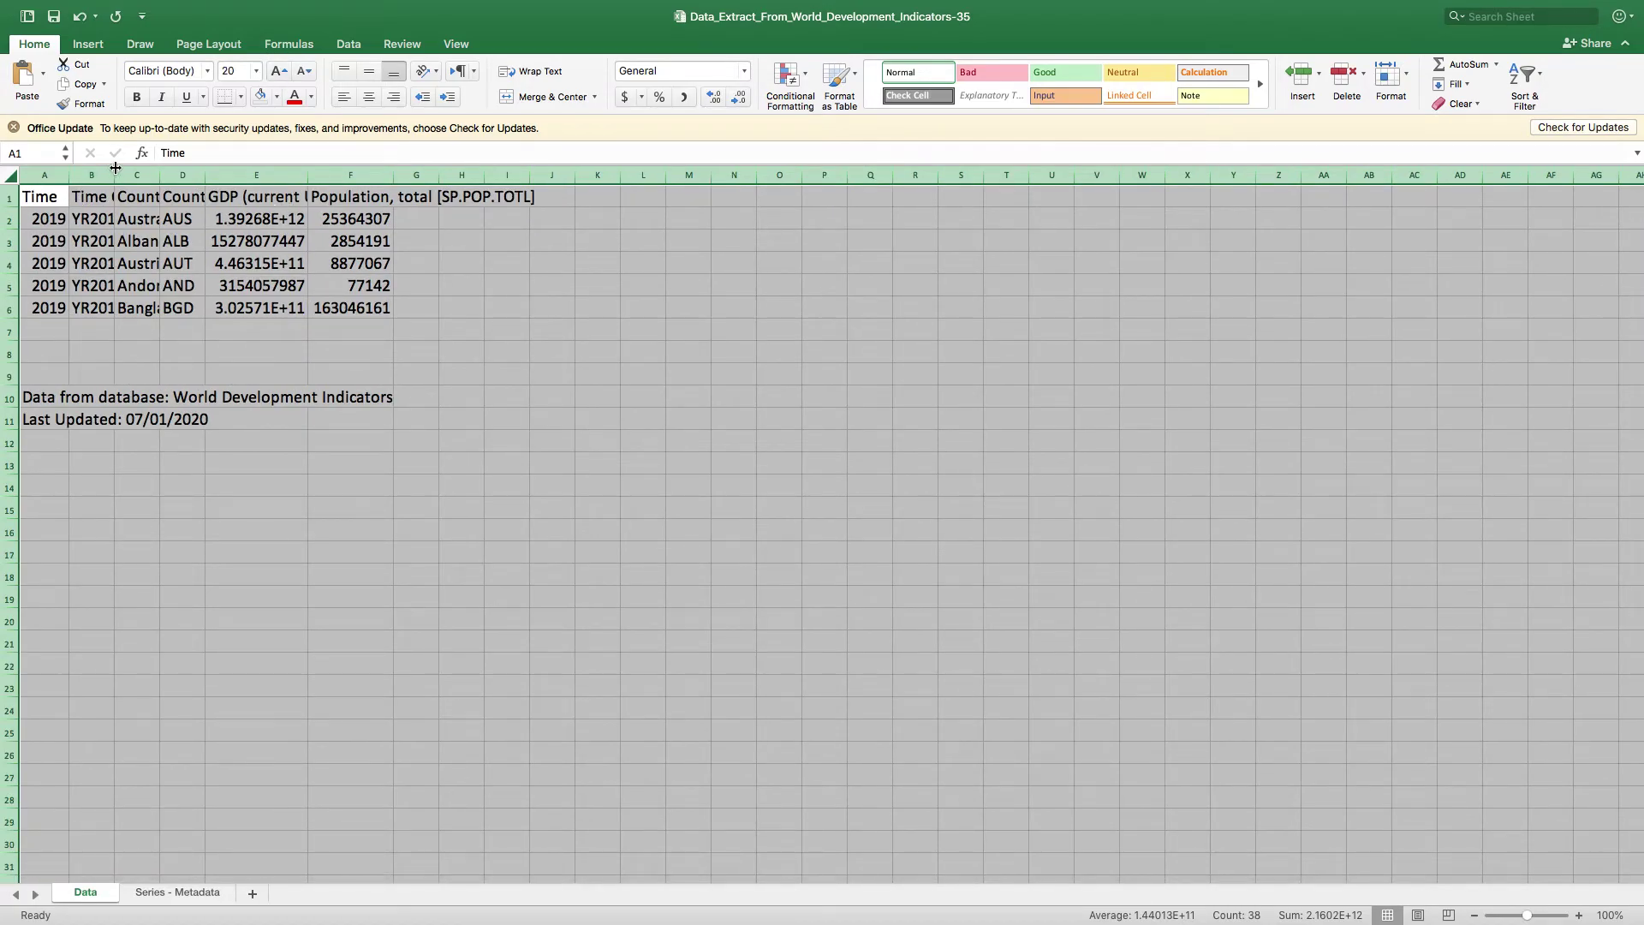
Step: Widen the columns and wrap the text of header row 1
{"action": "left_click_drag", "start_coordinate": [115, 174], "coordinate": [160, 174]}
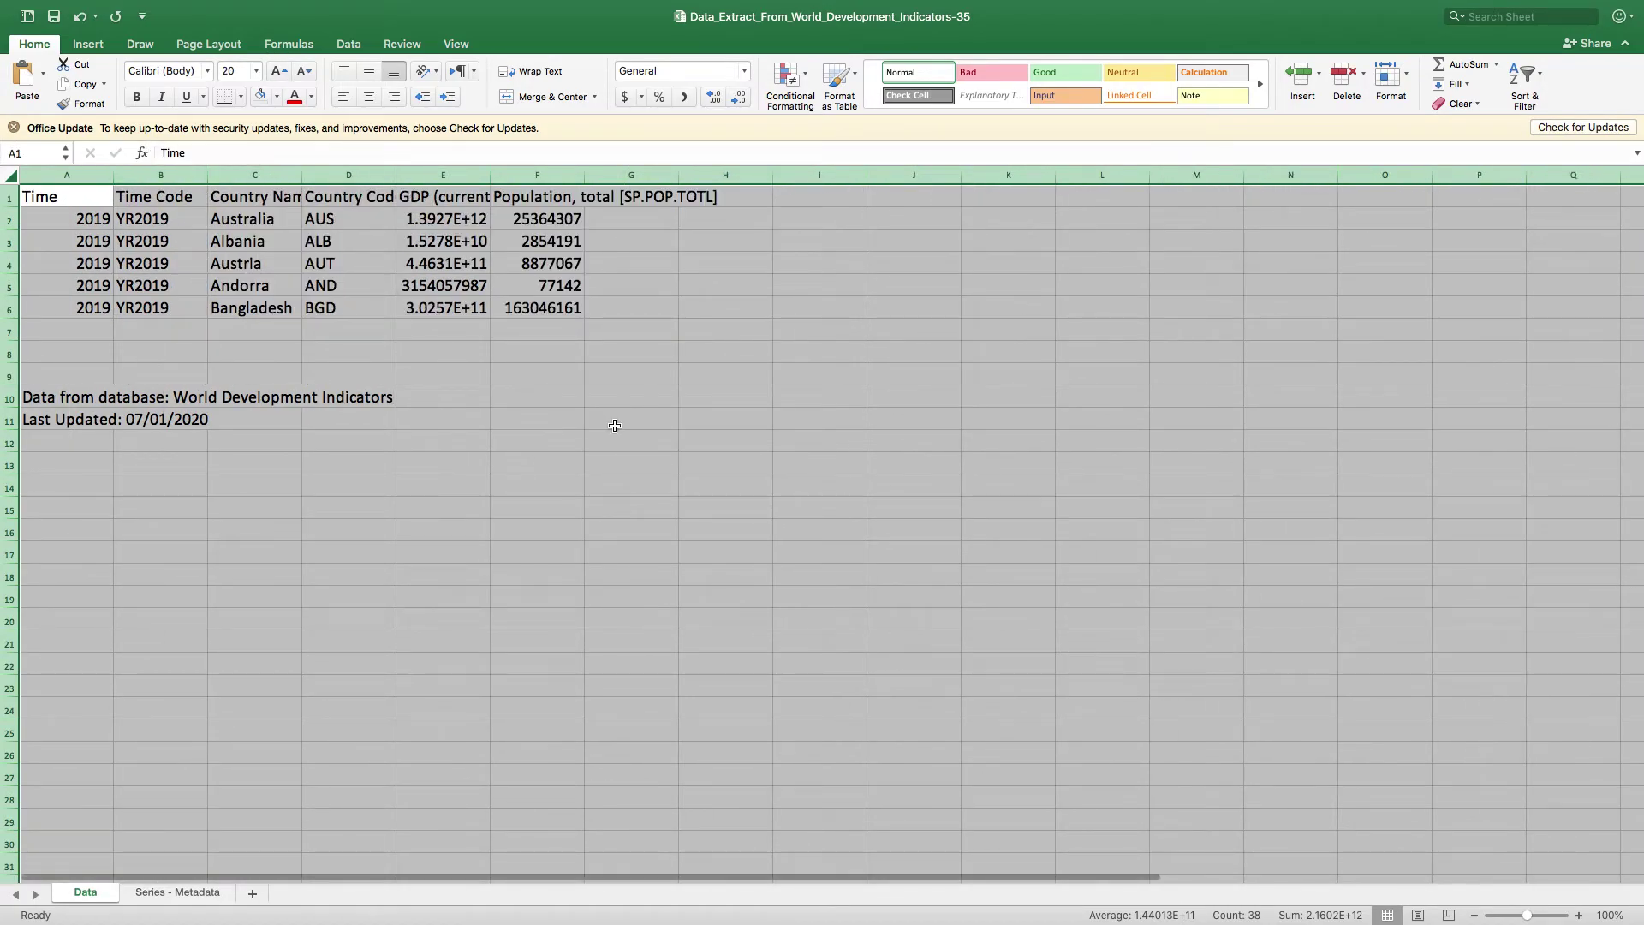
{"action": "left_click", "coordinate": [10, 197]}
{"action": "left_click", "coordinate": [516, 77]}
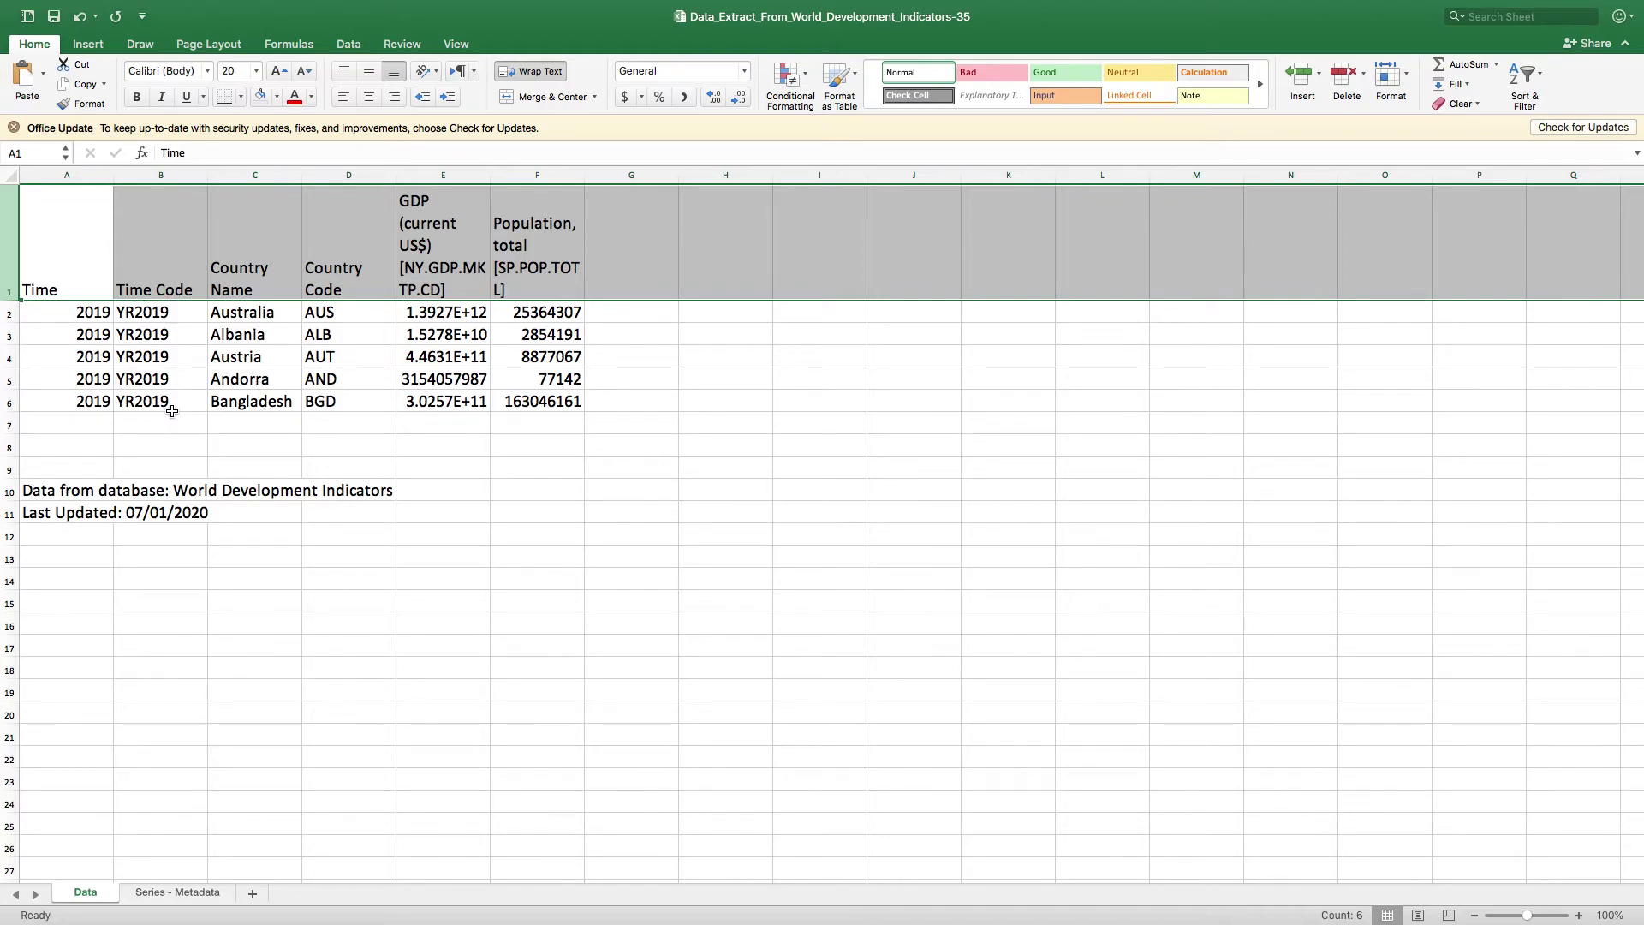
Step: Enter the header 'GDP per Capita' in cell G1
{"action": "left_click", "coordinate": [637, 269]}
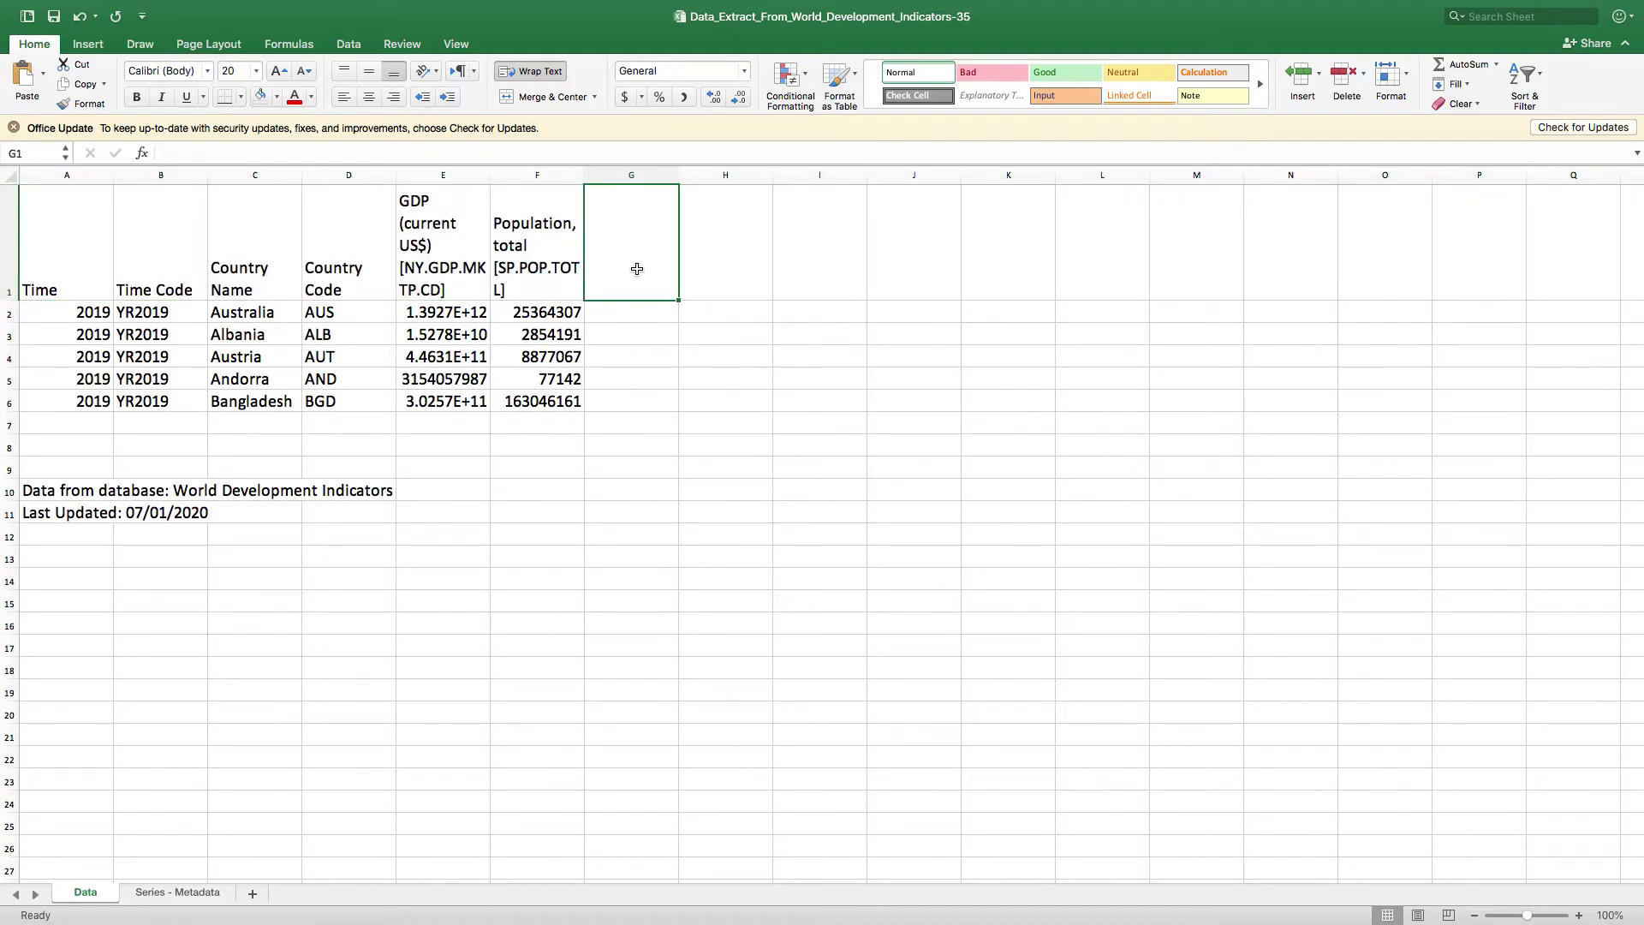
{"action": "type", "text": "G"}
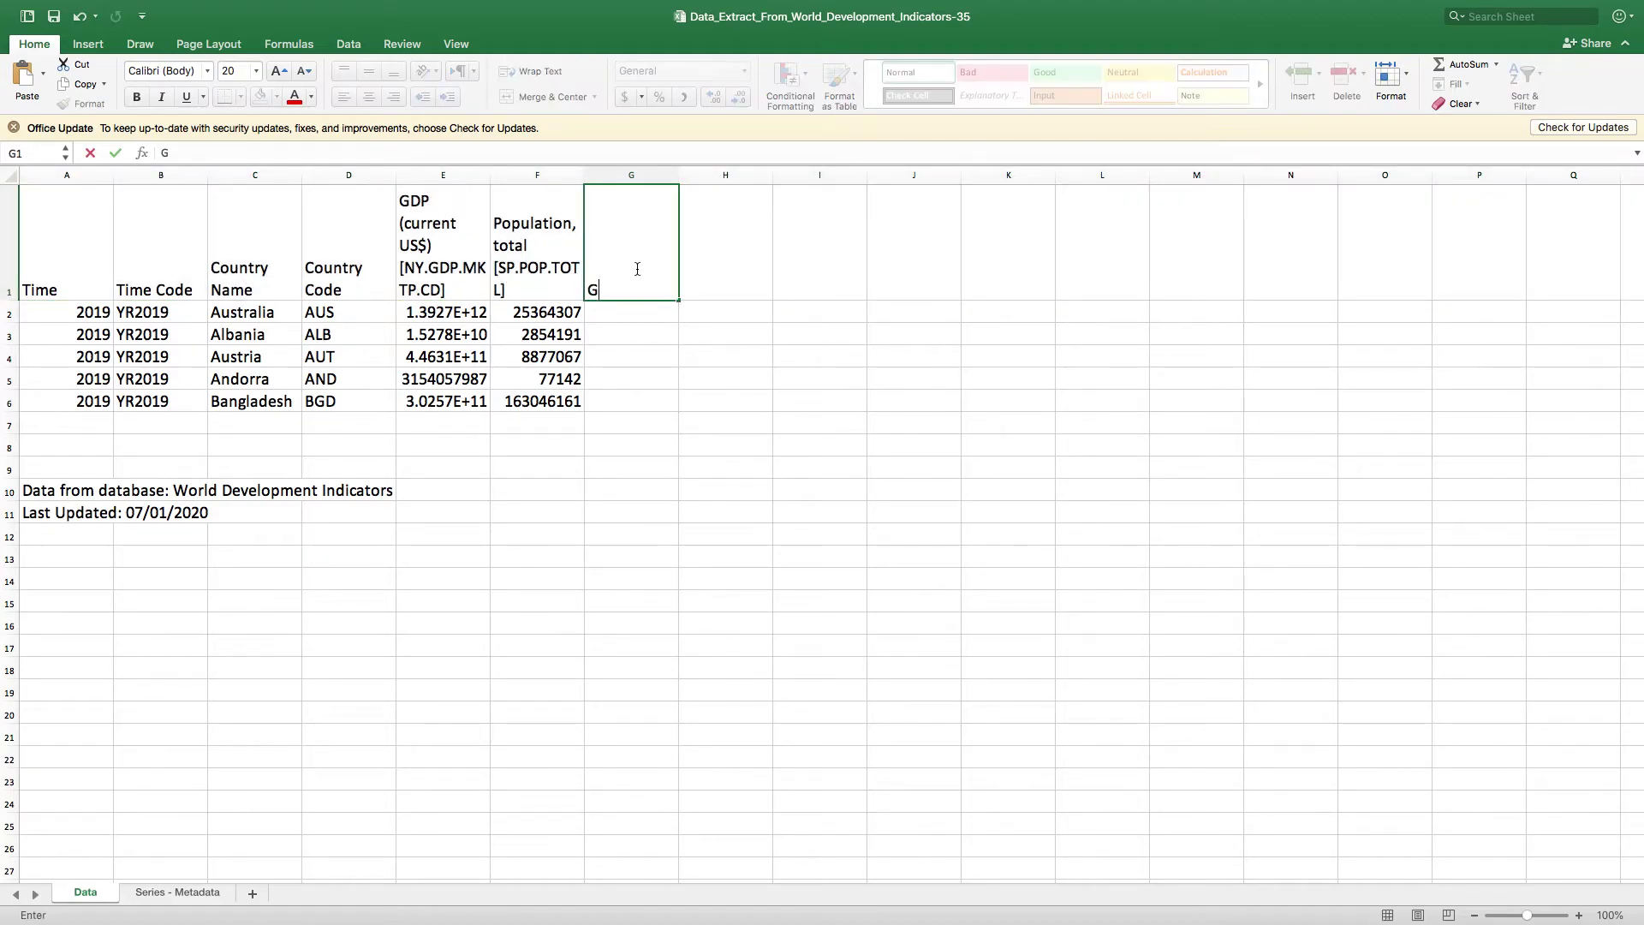
{"action": "type", "text": "DP per Capita"}
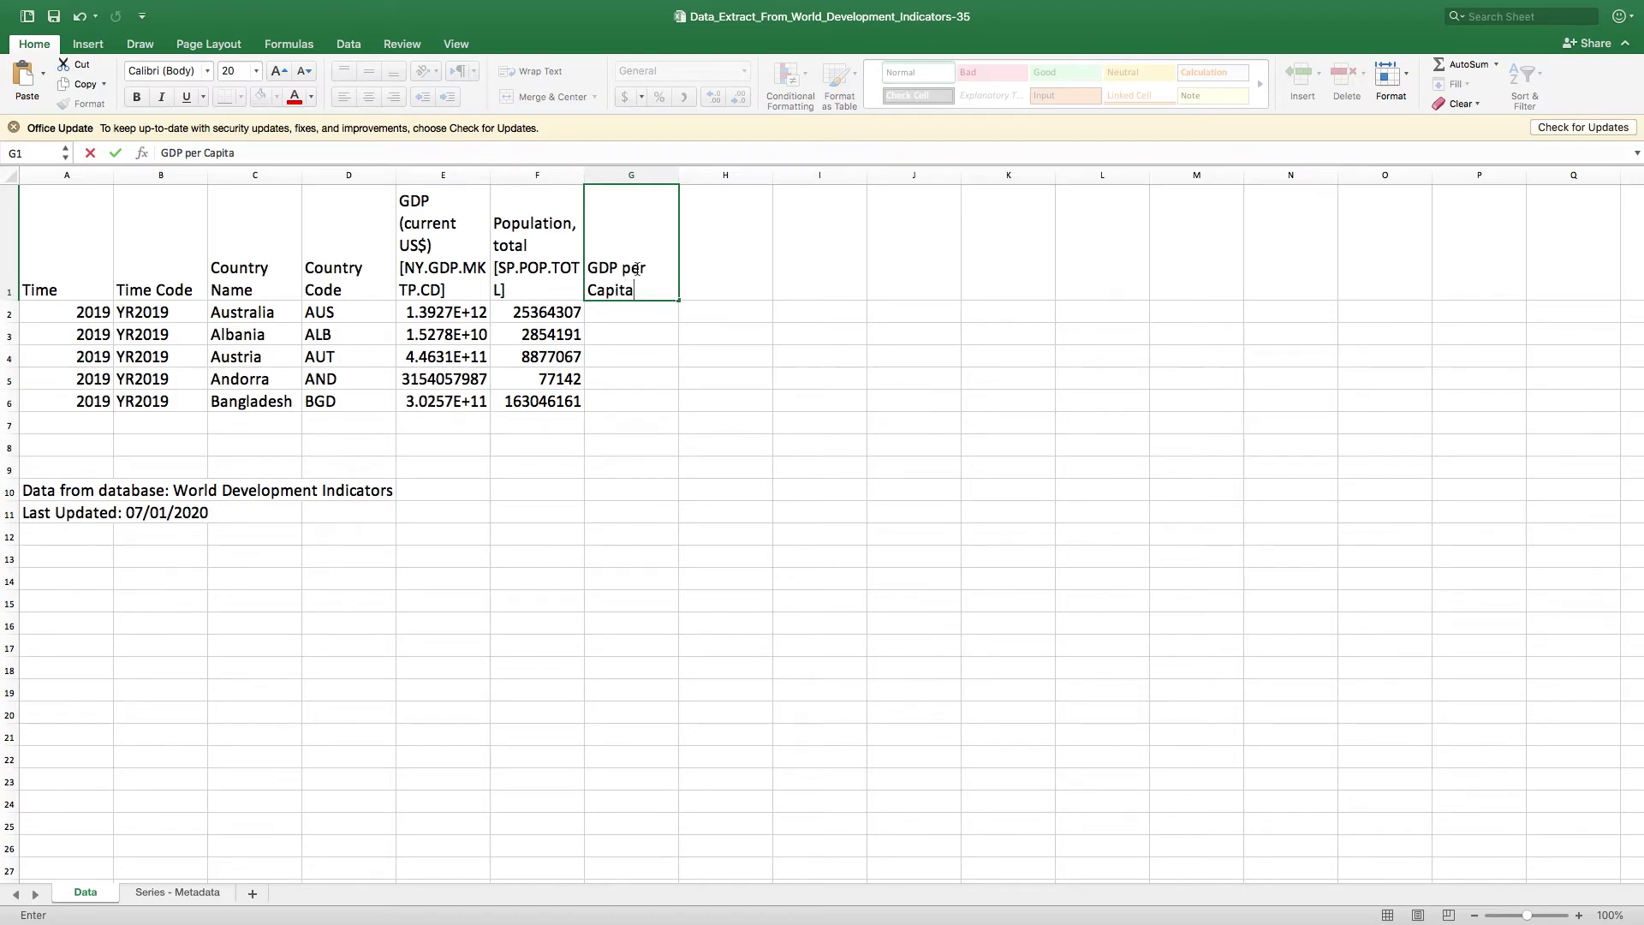
{"action": "left_click", "coordinate": [648, 316]}
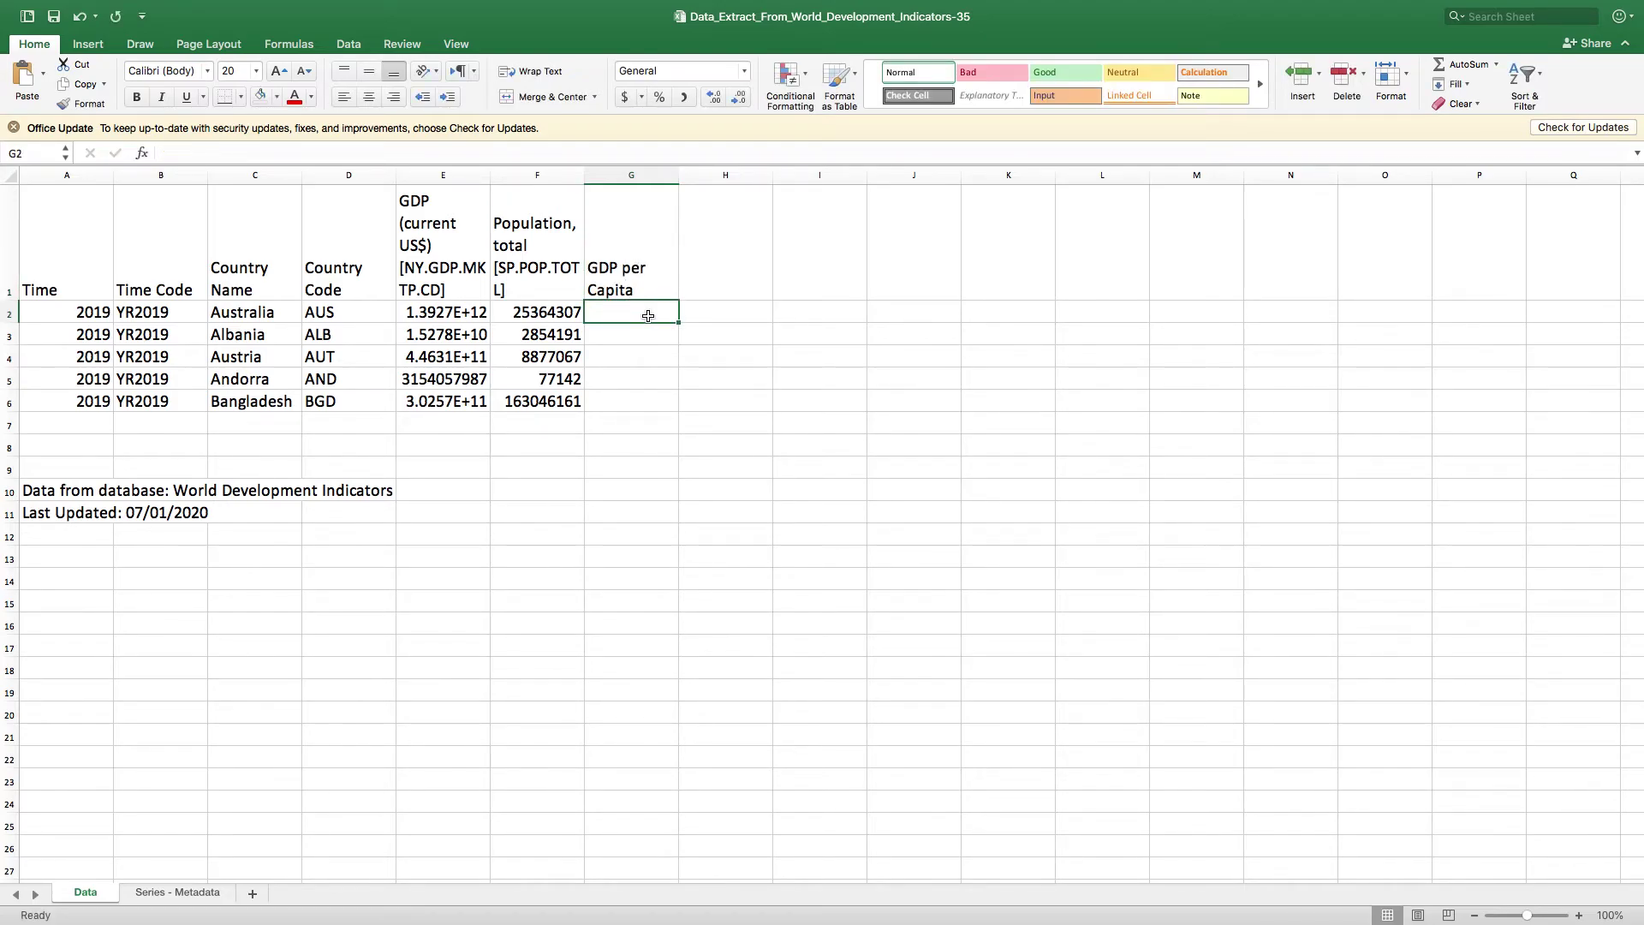
Step: Enter =E2/F2 in G2 and fill it down through G6
{"action": "type", "text": "="}
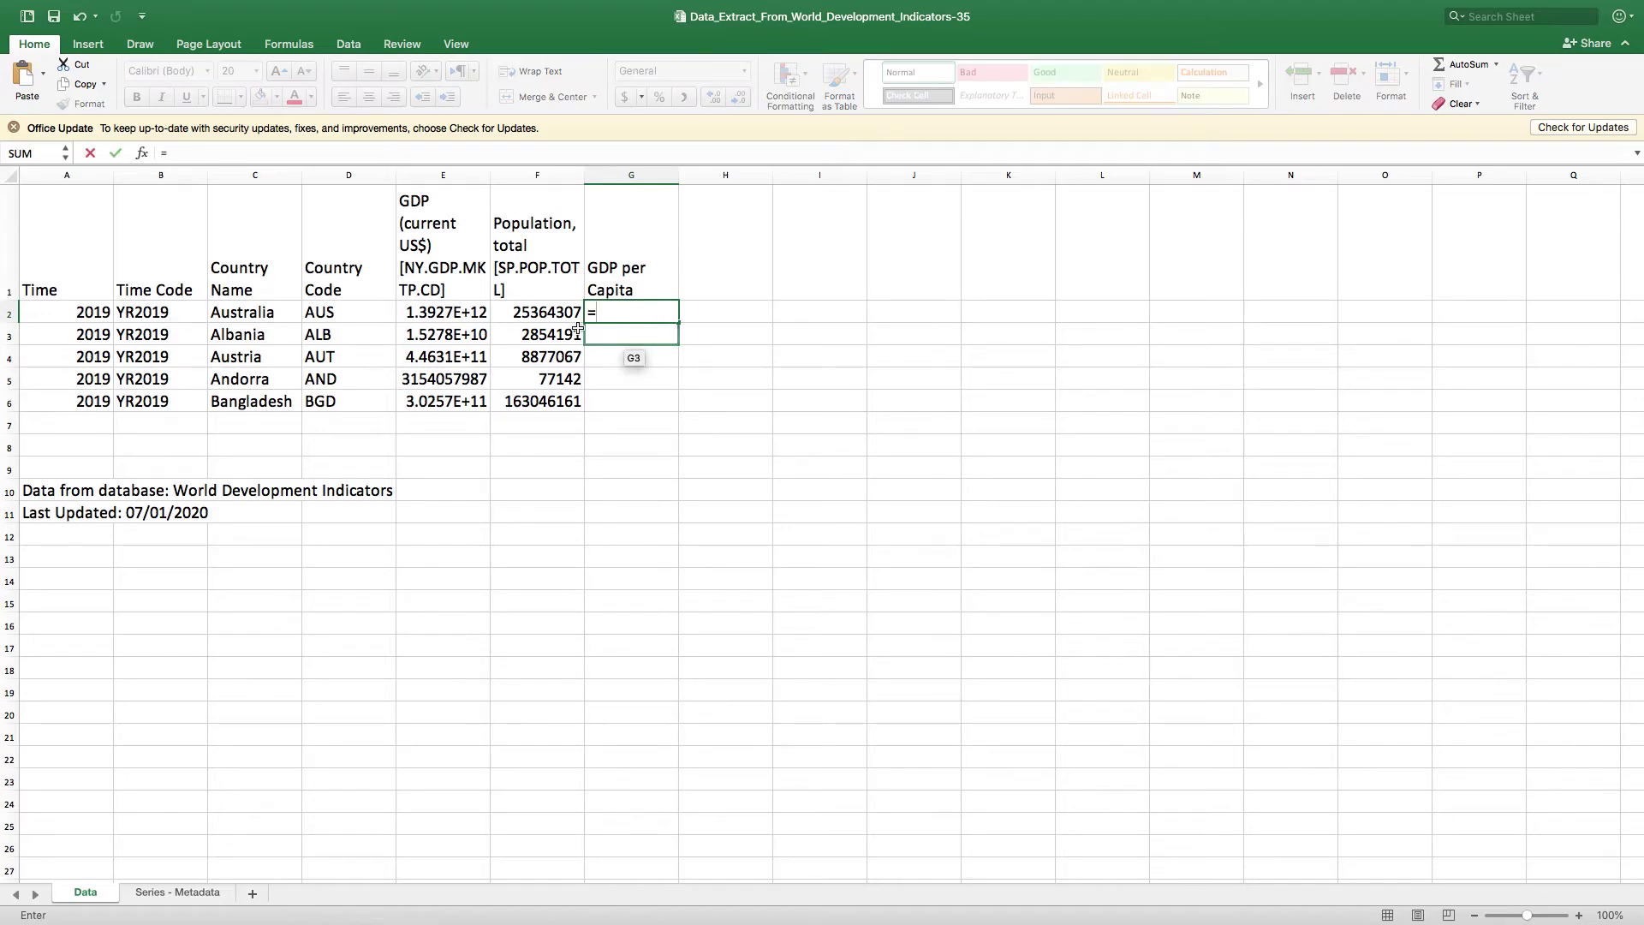
{"action": "left_click", "coordinate": [451, 312]}
{"action": "type", "text": "/"}
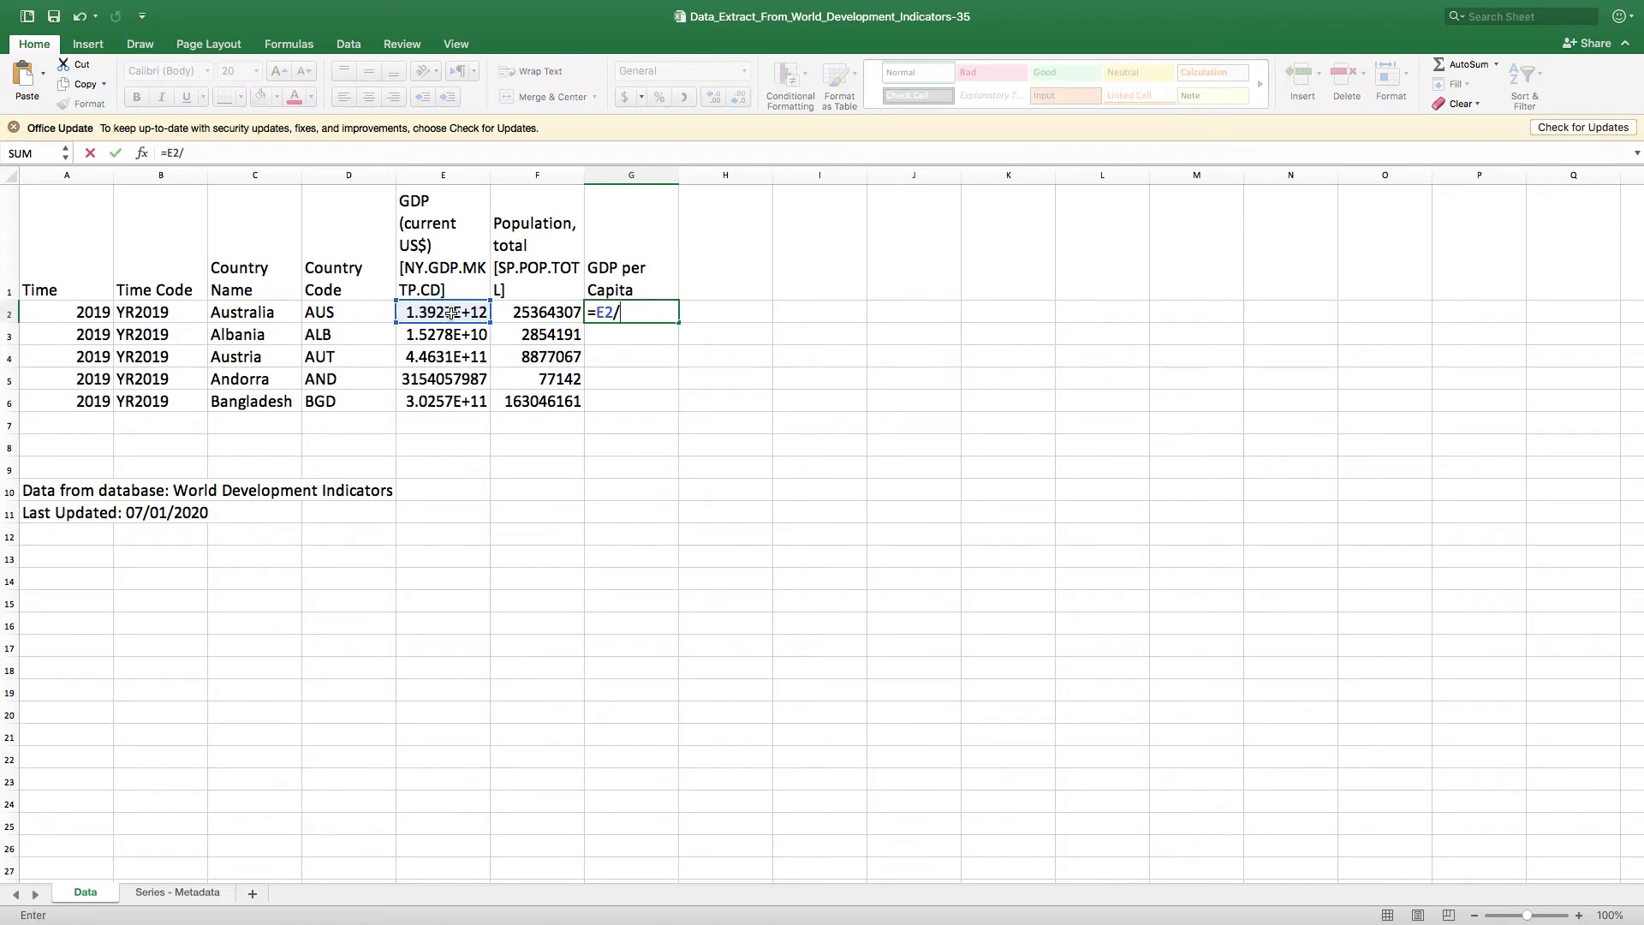
{"action": "left_click", "coordinate": [512, 310]}
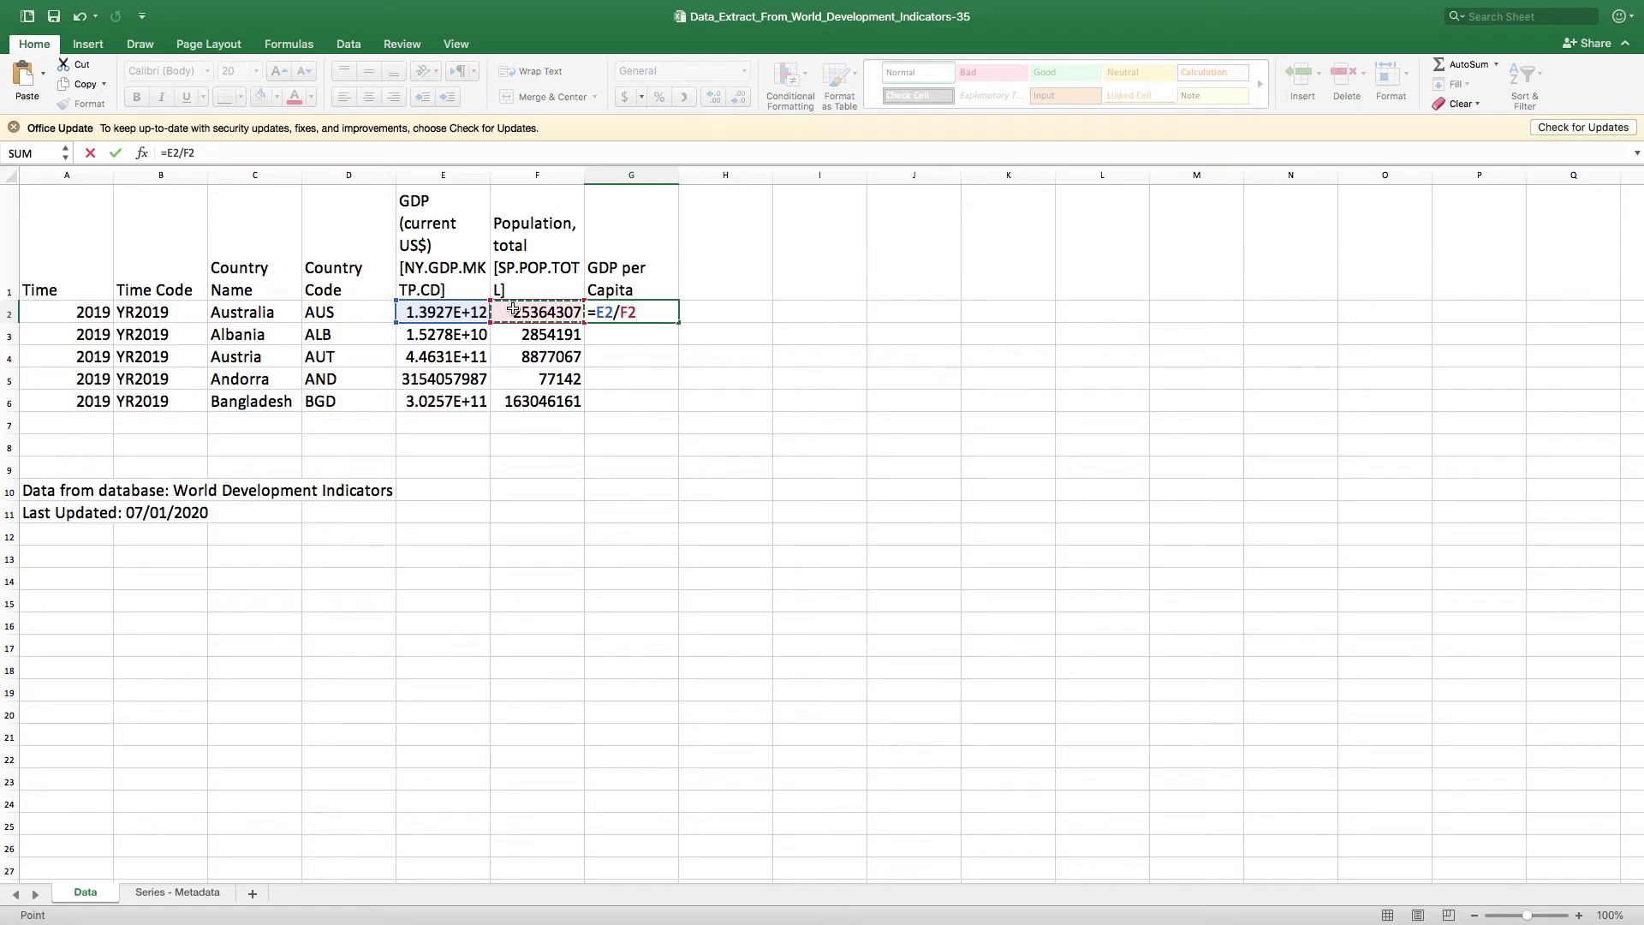
{"action": "key", "text": "Return"}
{"action": "left_click", "coordinate": [668, 317]}
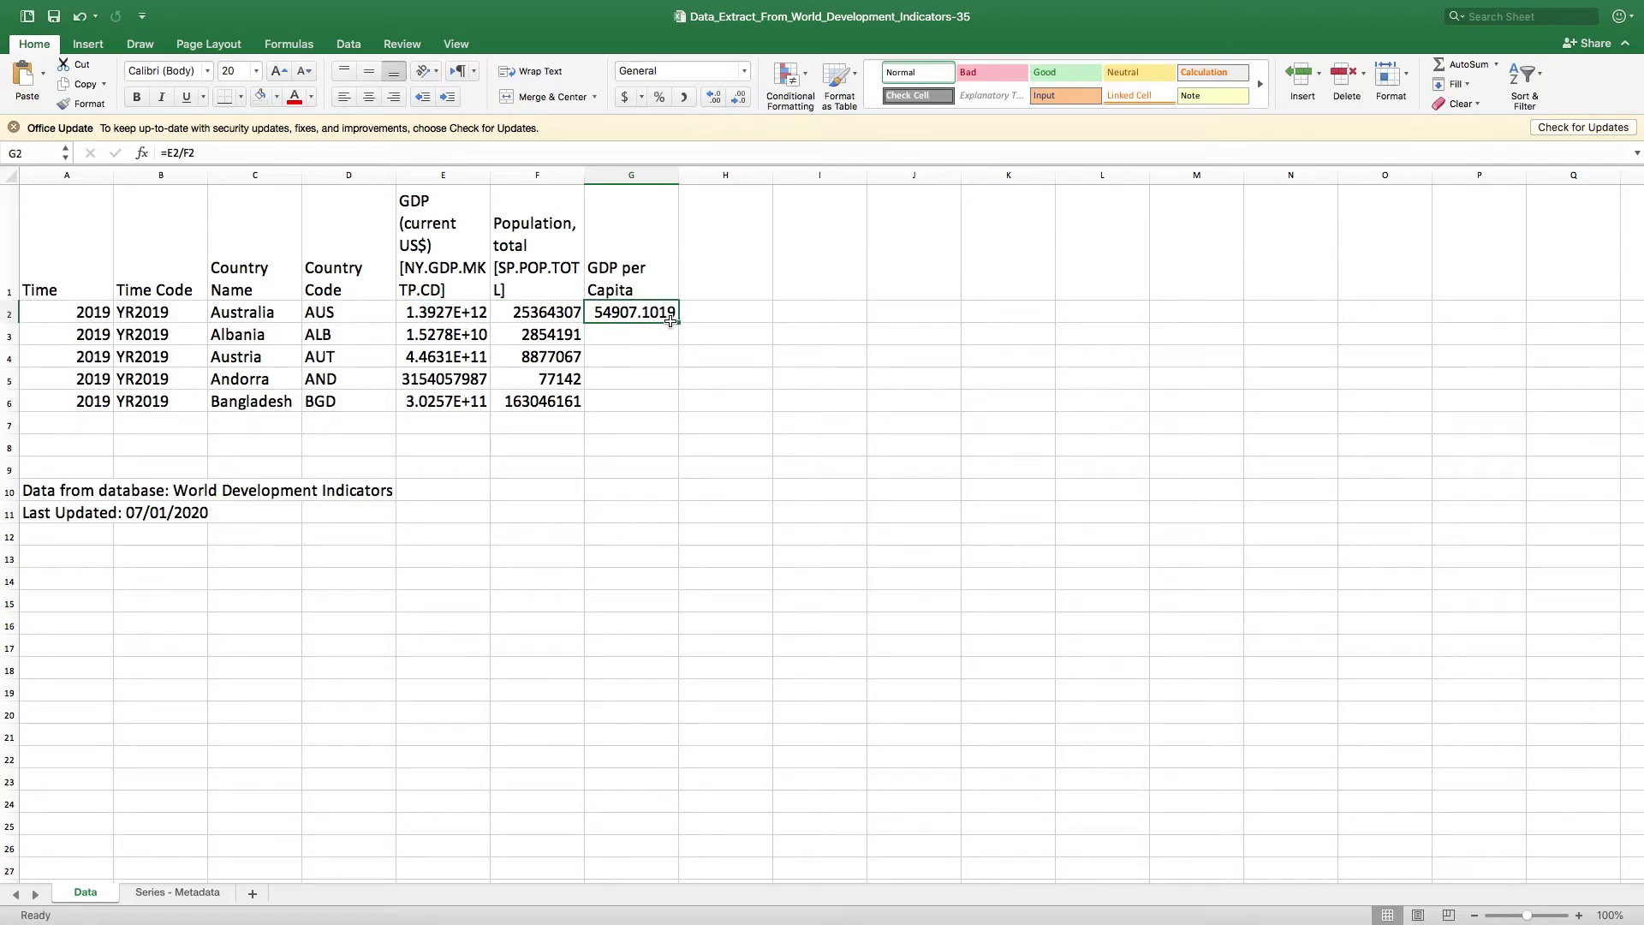
{"action": "left_click_drag", "start_coordinate": [671, 318], "coordinate": [675, 409]}
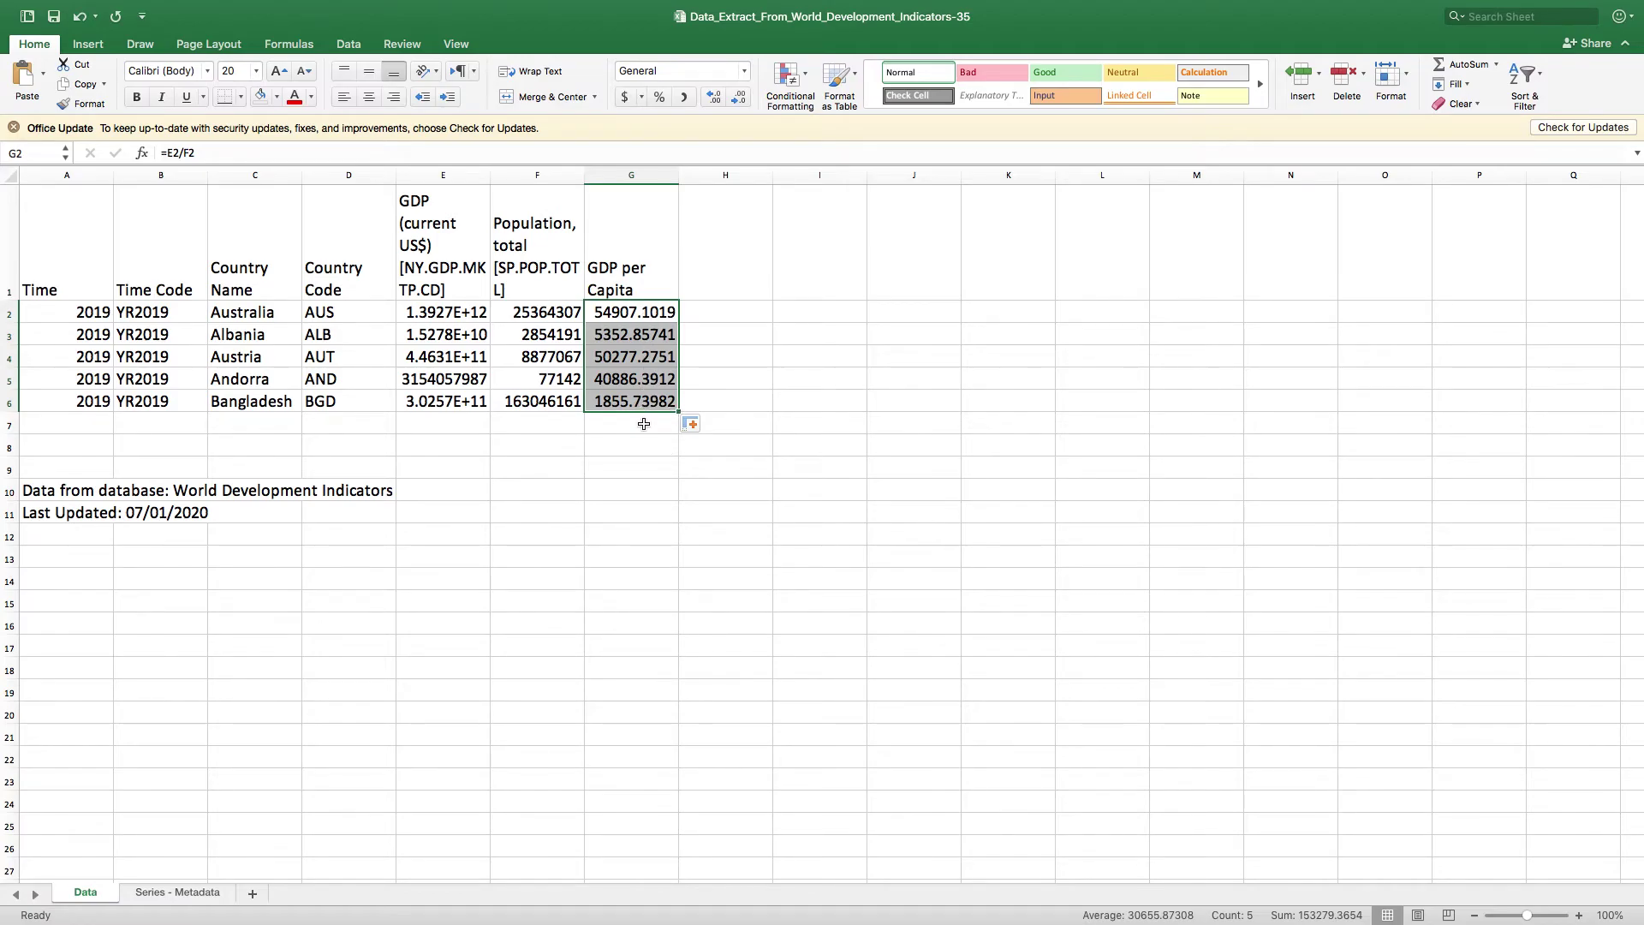
Step: Sort by column G largest to smallest, expanding the selection to whole rows
{"action": "left_click", "coordinate": [630, 175]}
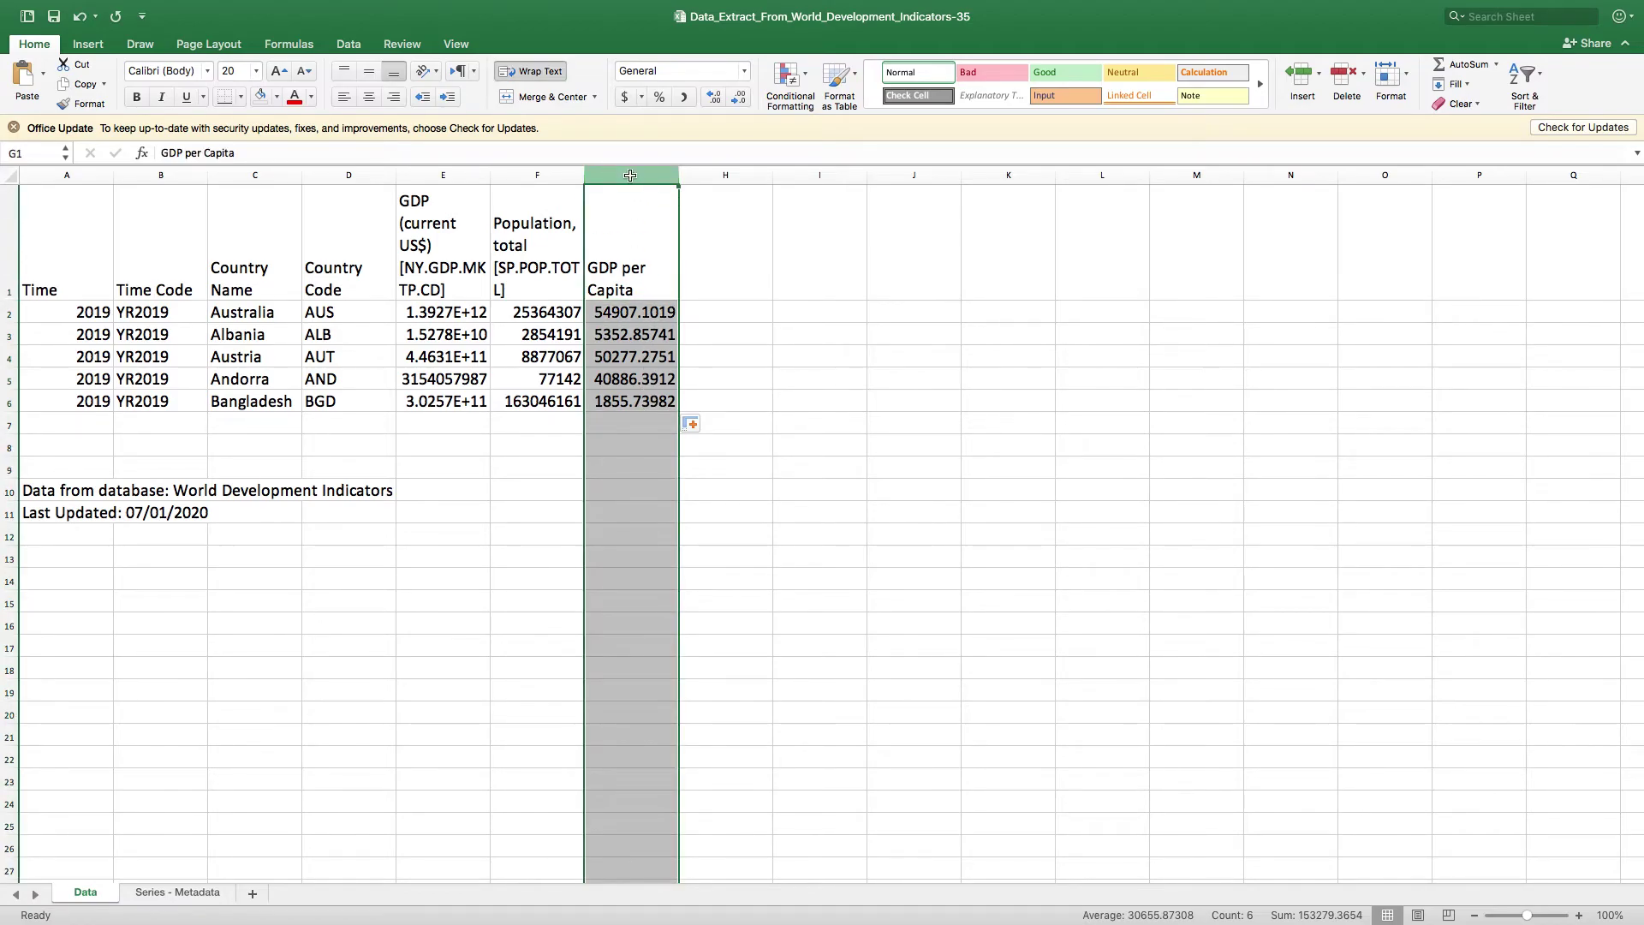
{"action": "left_click", "coordinate": [1542, 77]}
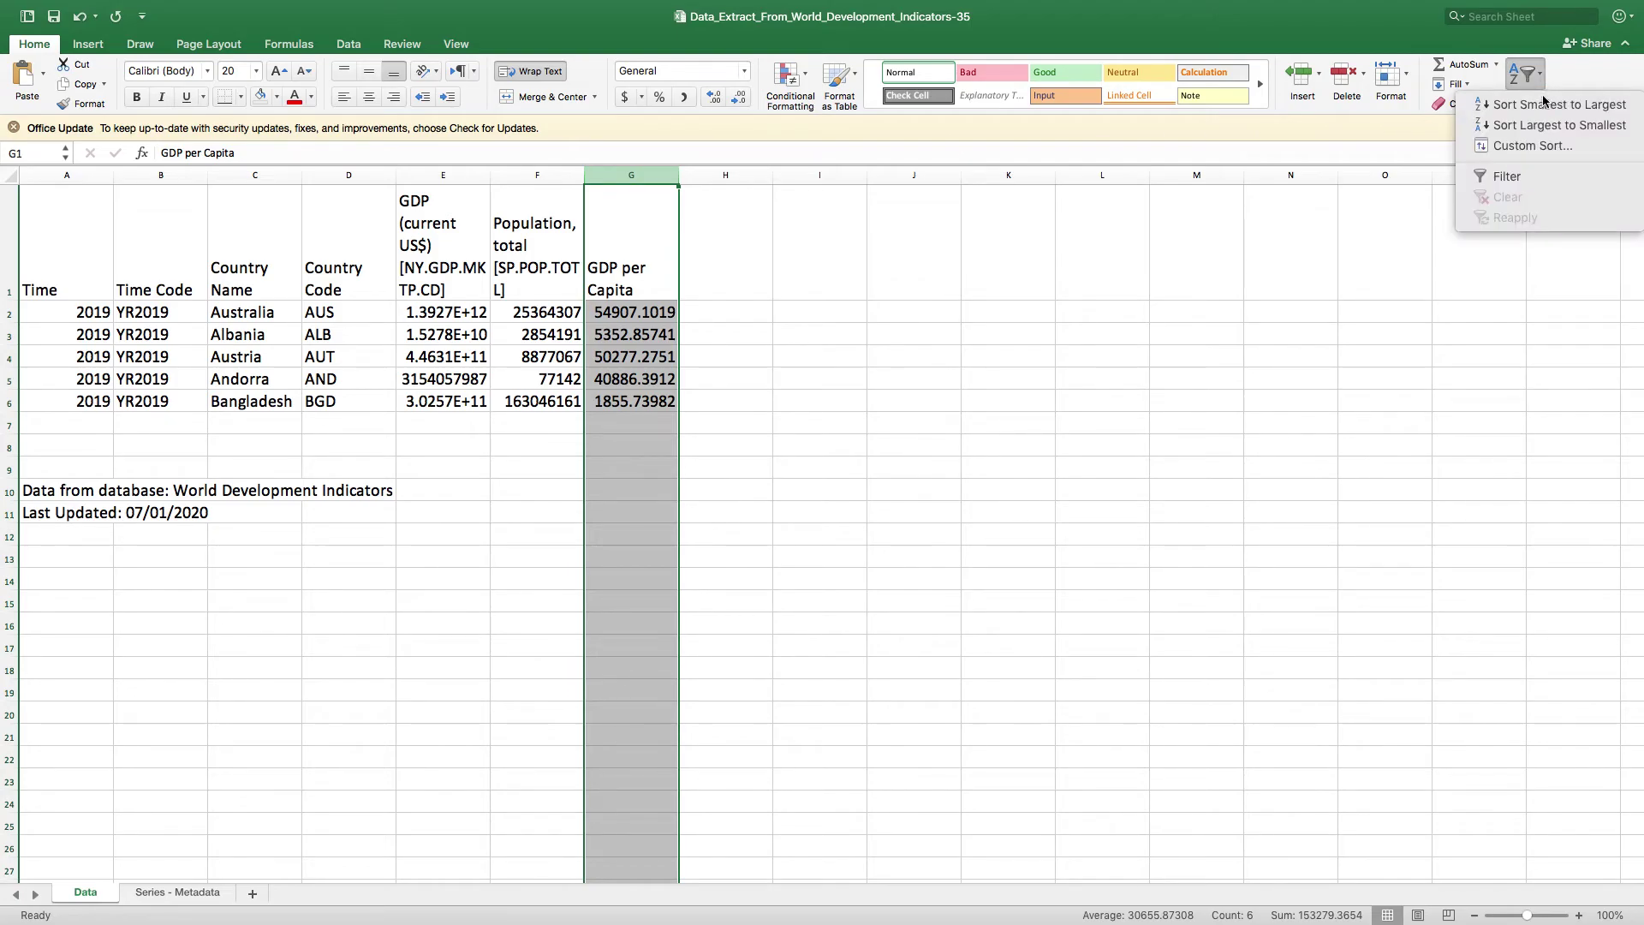
{"action": "left_click", "coordinate": [1544, 126]}
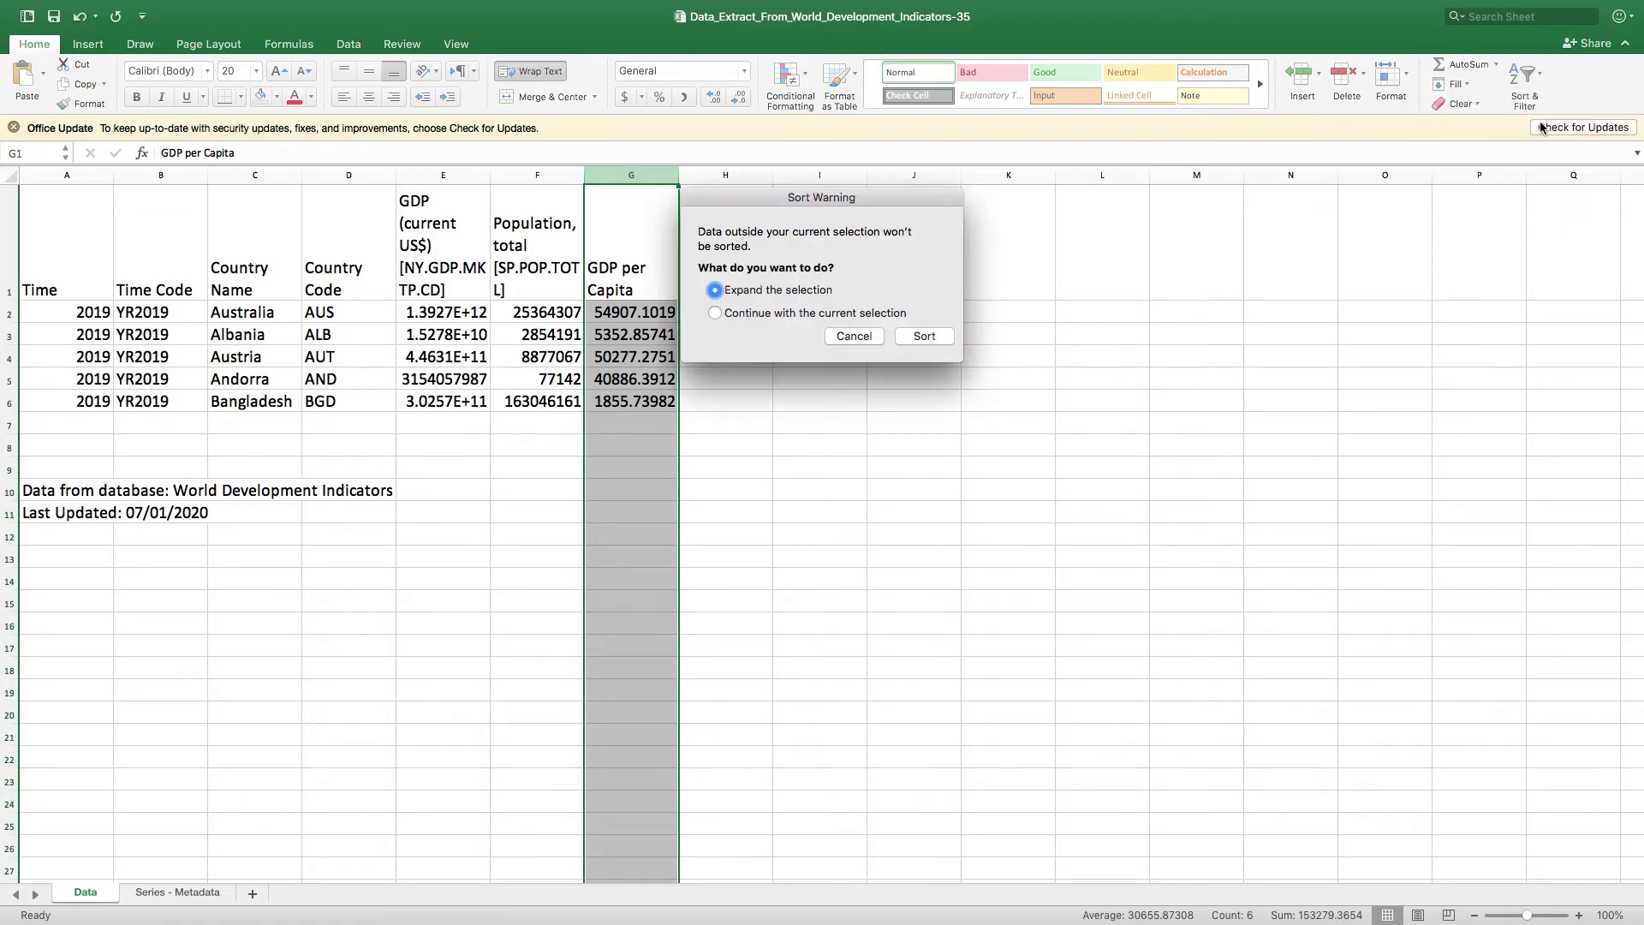
{"action": "left_click", "coordinate": [923, 335]}
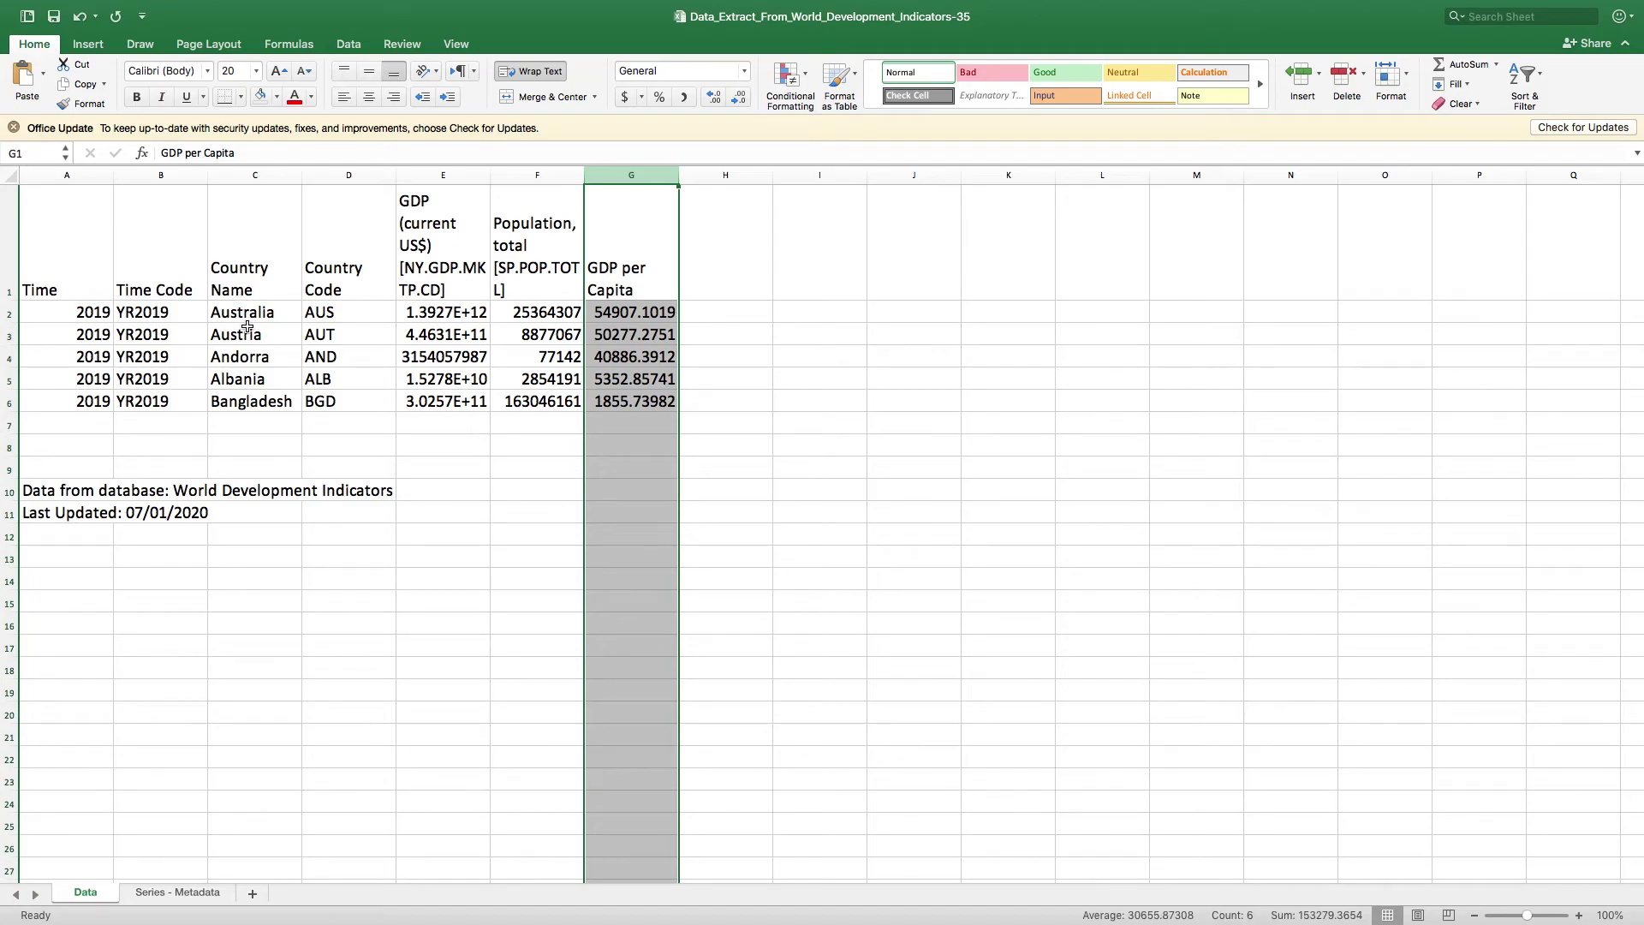
{"action": "left_click", "coordinate": [442, 175]}
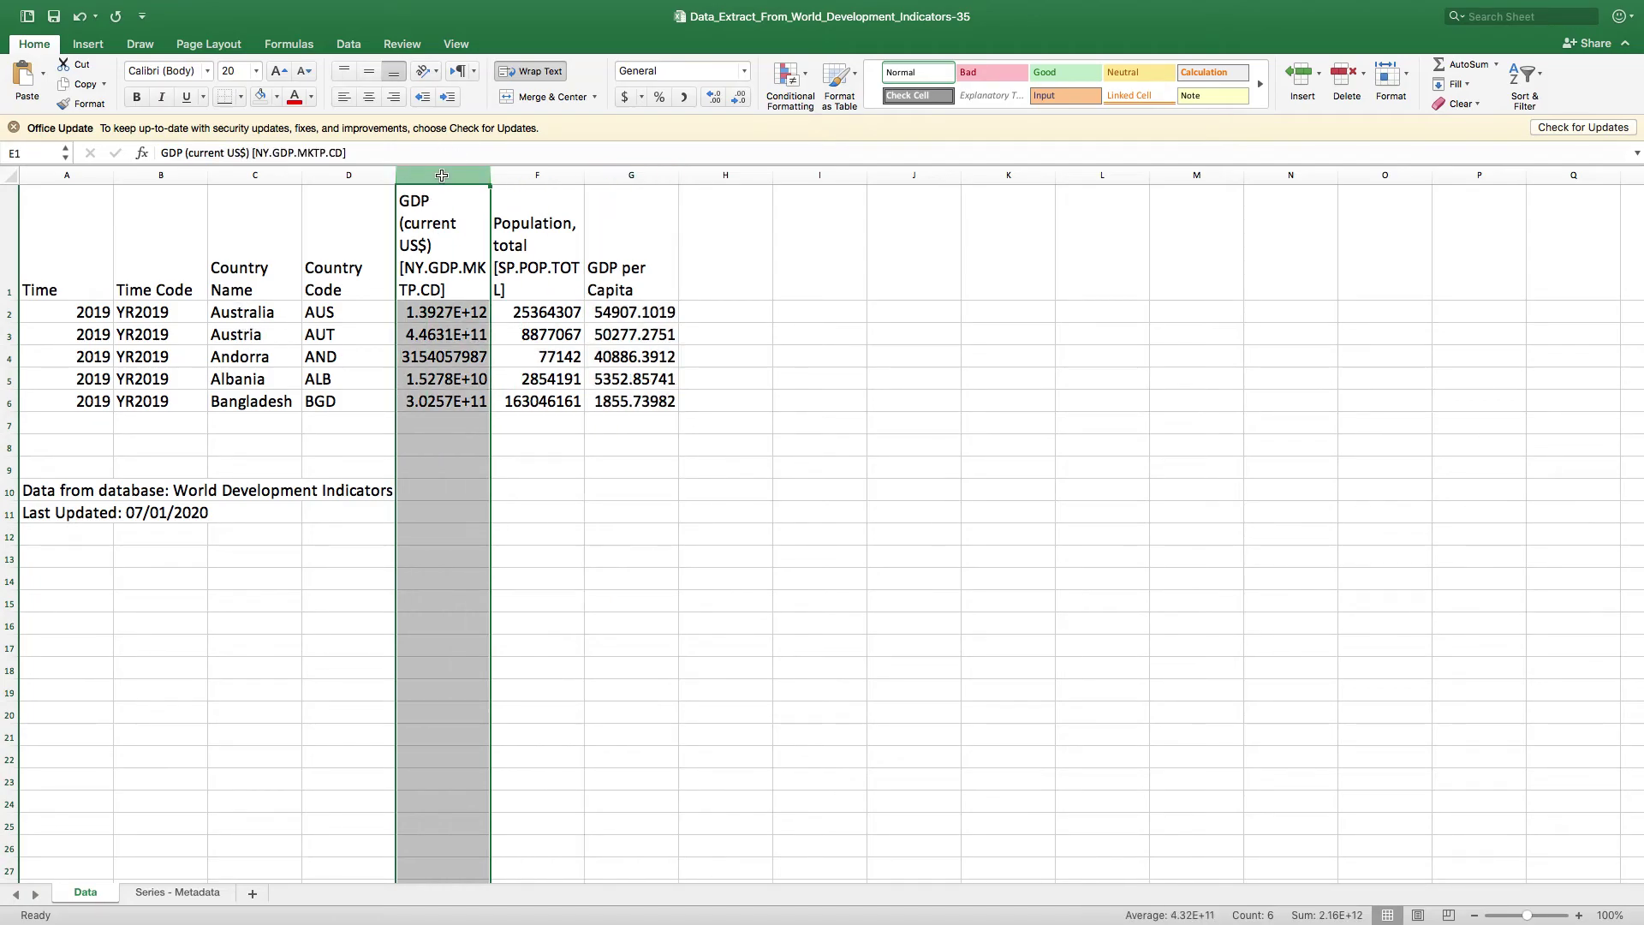
Step: Sort the whole country rows by GDP, largest to smallest, so Andorra ends up last
{"action": "left_click", "coordinate": [1542, 77]}
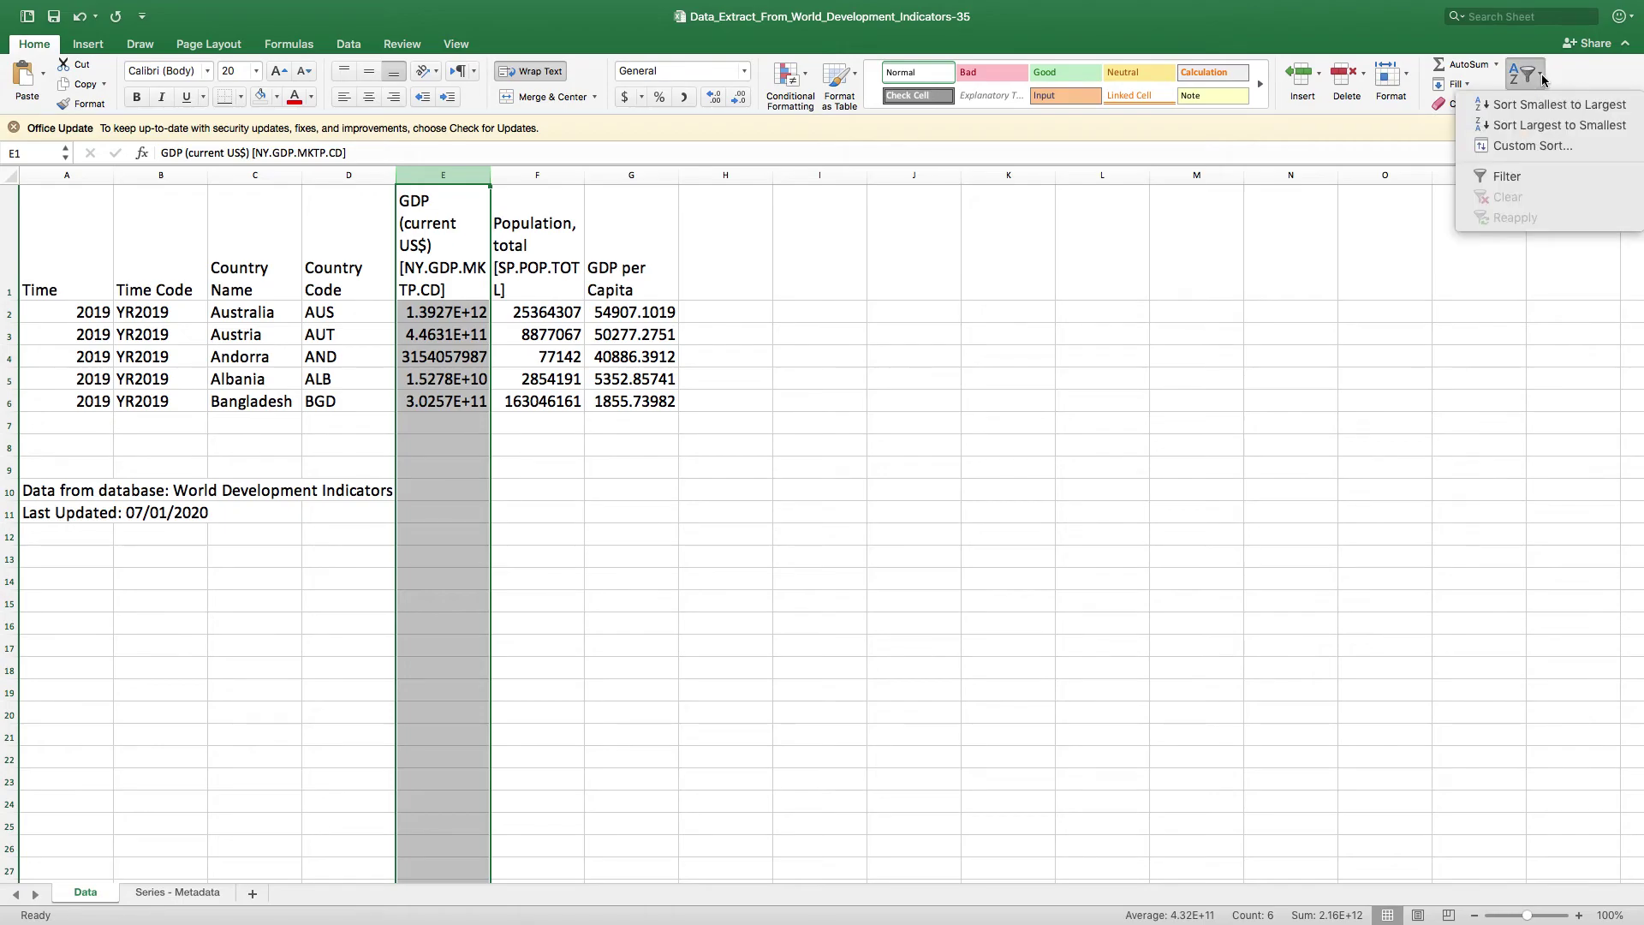
{"action": "left_click", "coordinate": [1548, 127]}
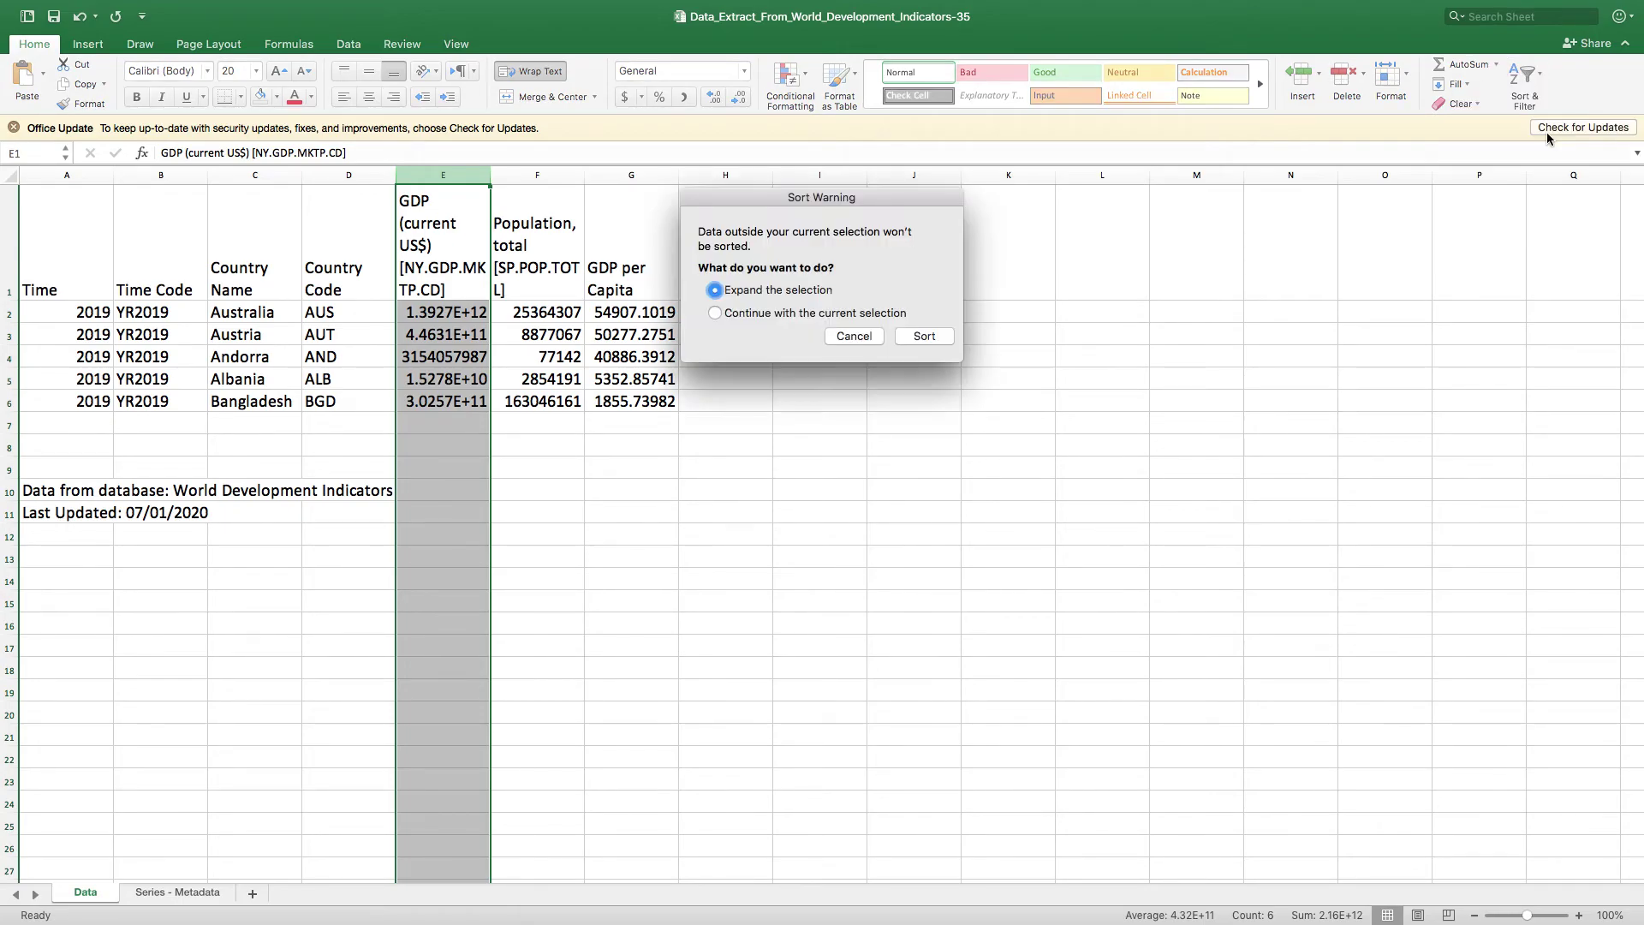
{"action": "left_click", "coordinate": [923, 337]}
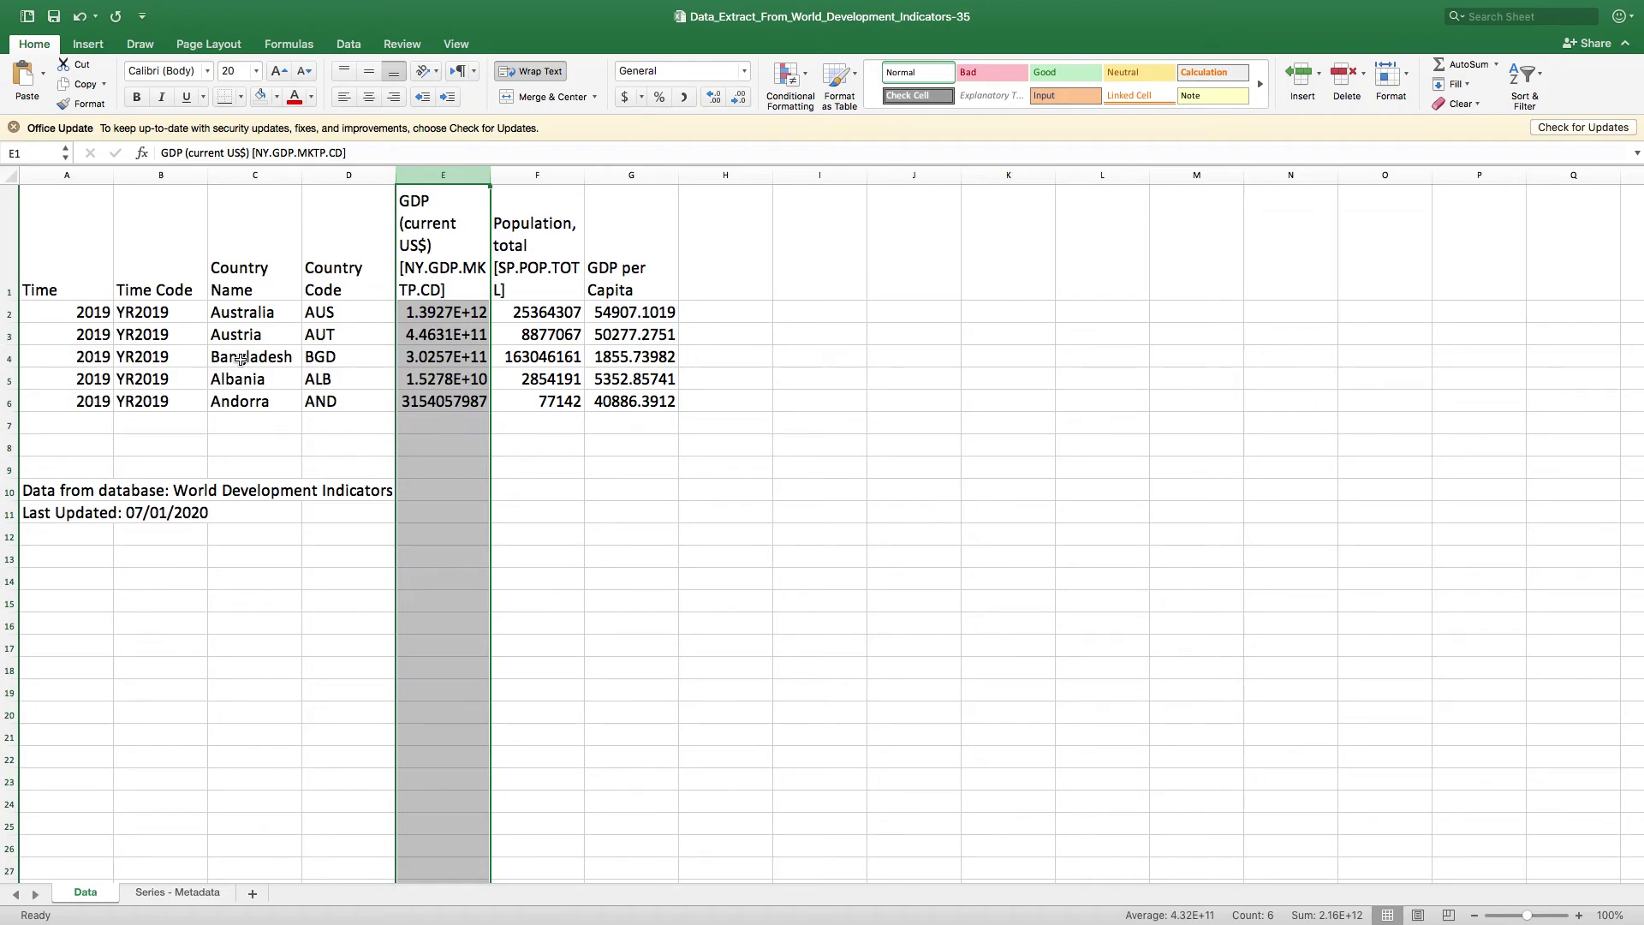
{"action": "left_click", "coordinate": [511, 354]}
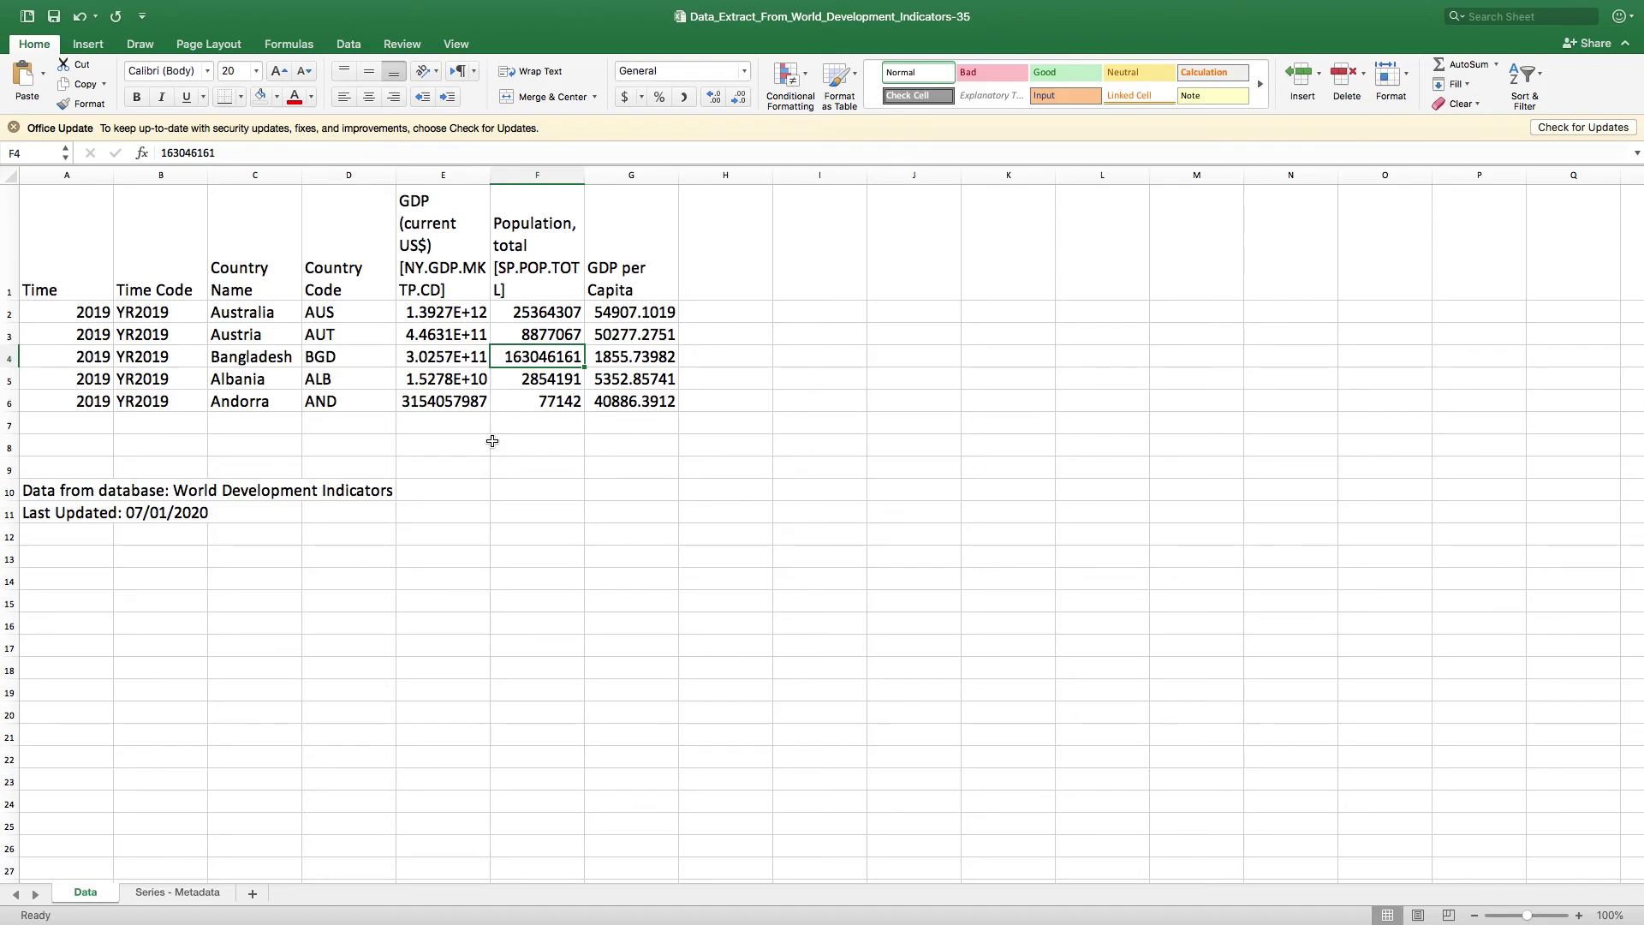
{"action": "mouse_move", "coordinate": [4, 4]}
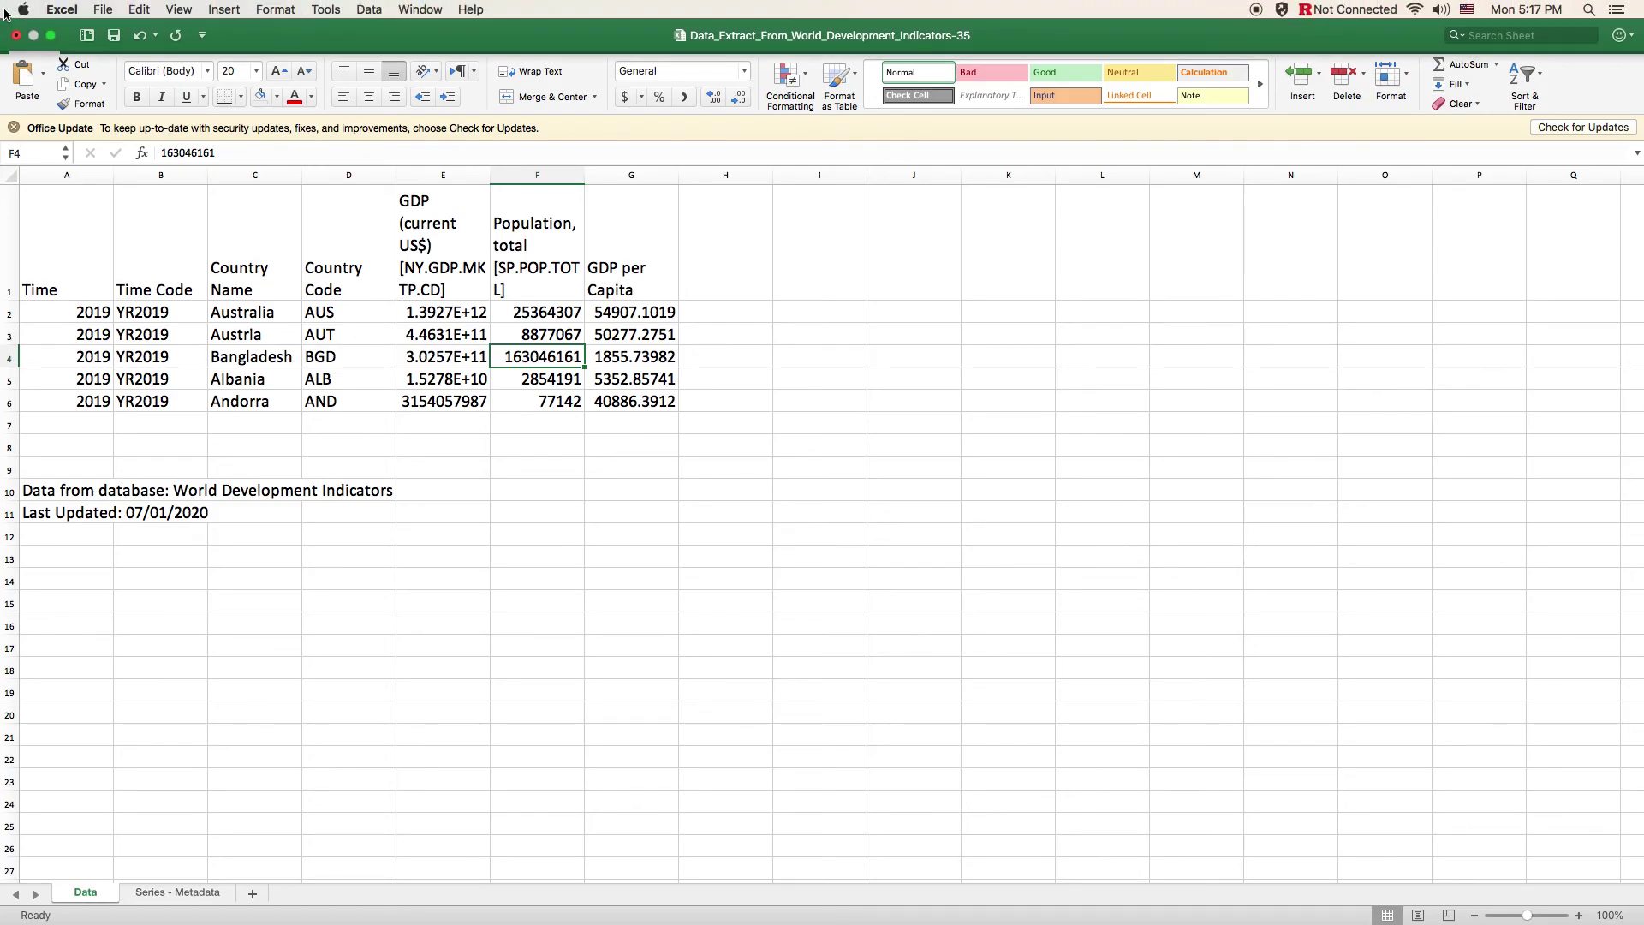
Step: Save the workbook as A3 in Downloads, then exit full screen to show Word and DataBank
{"action": "left_click", "coordinate": [114, 37]}
{"action": "left_click", "coordinate": [103, 9]}
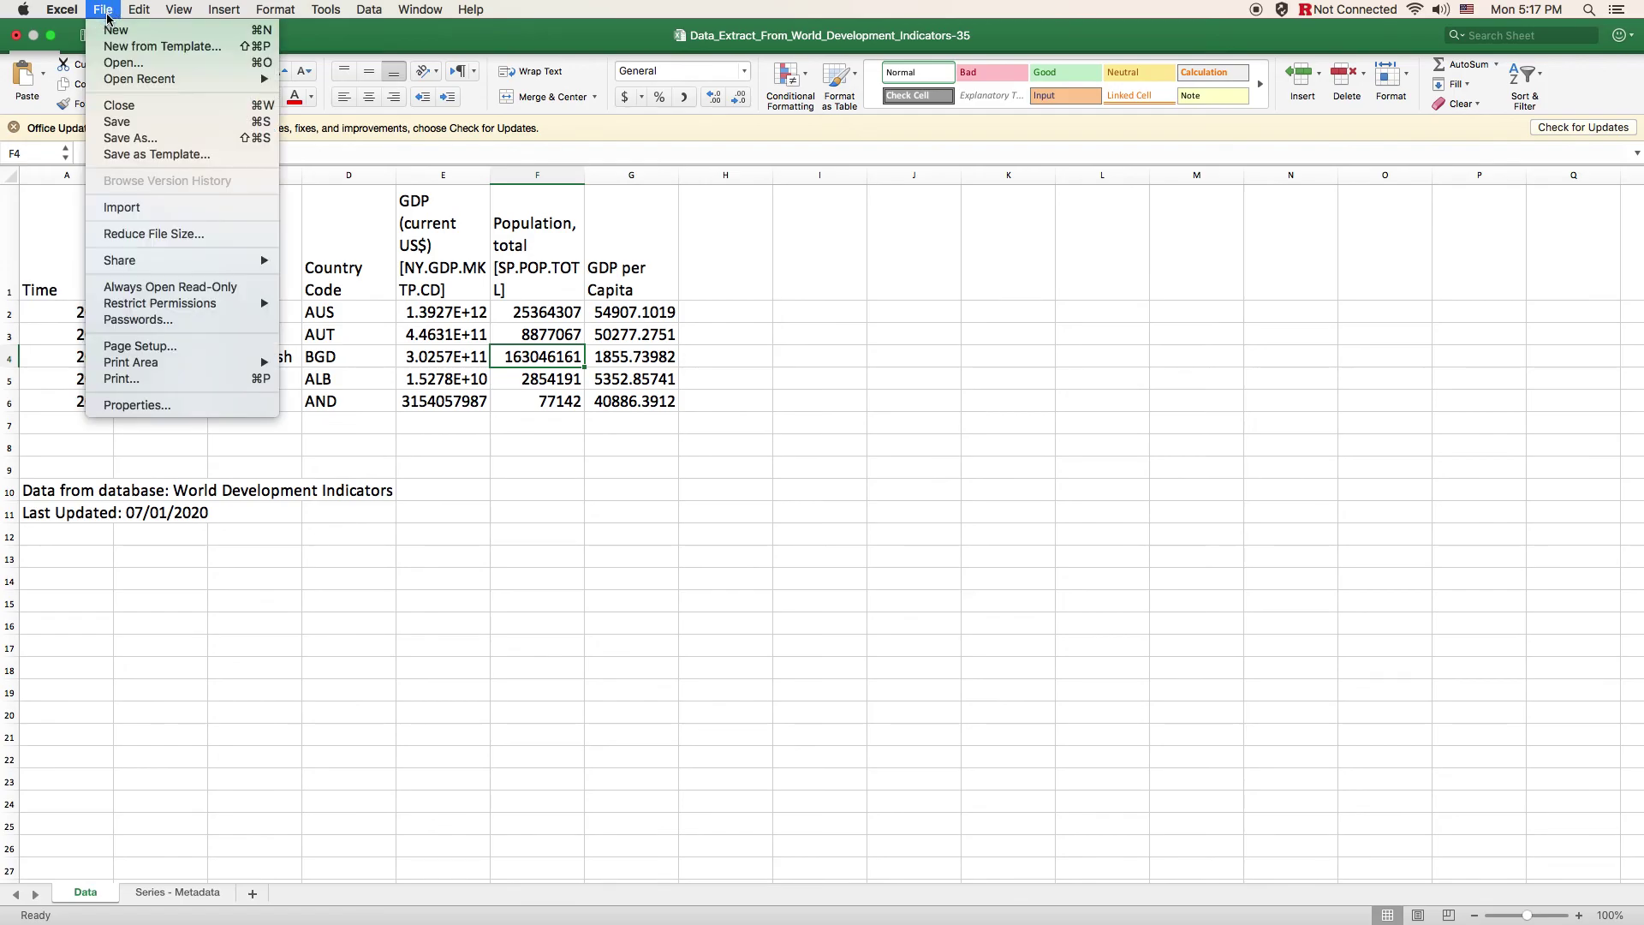
{"action": "left_click", "coordinate": [116, 134]}
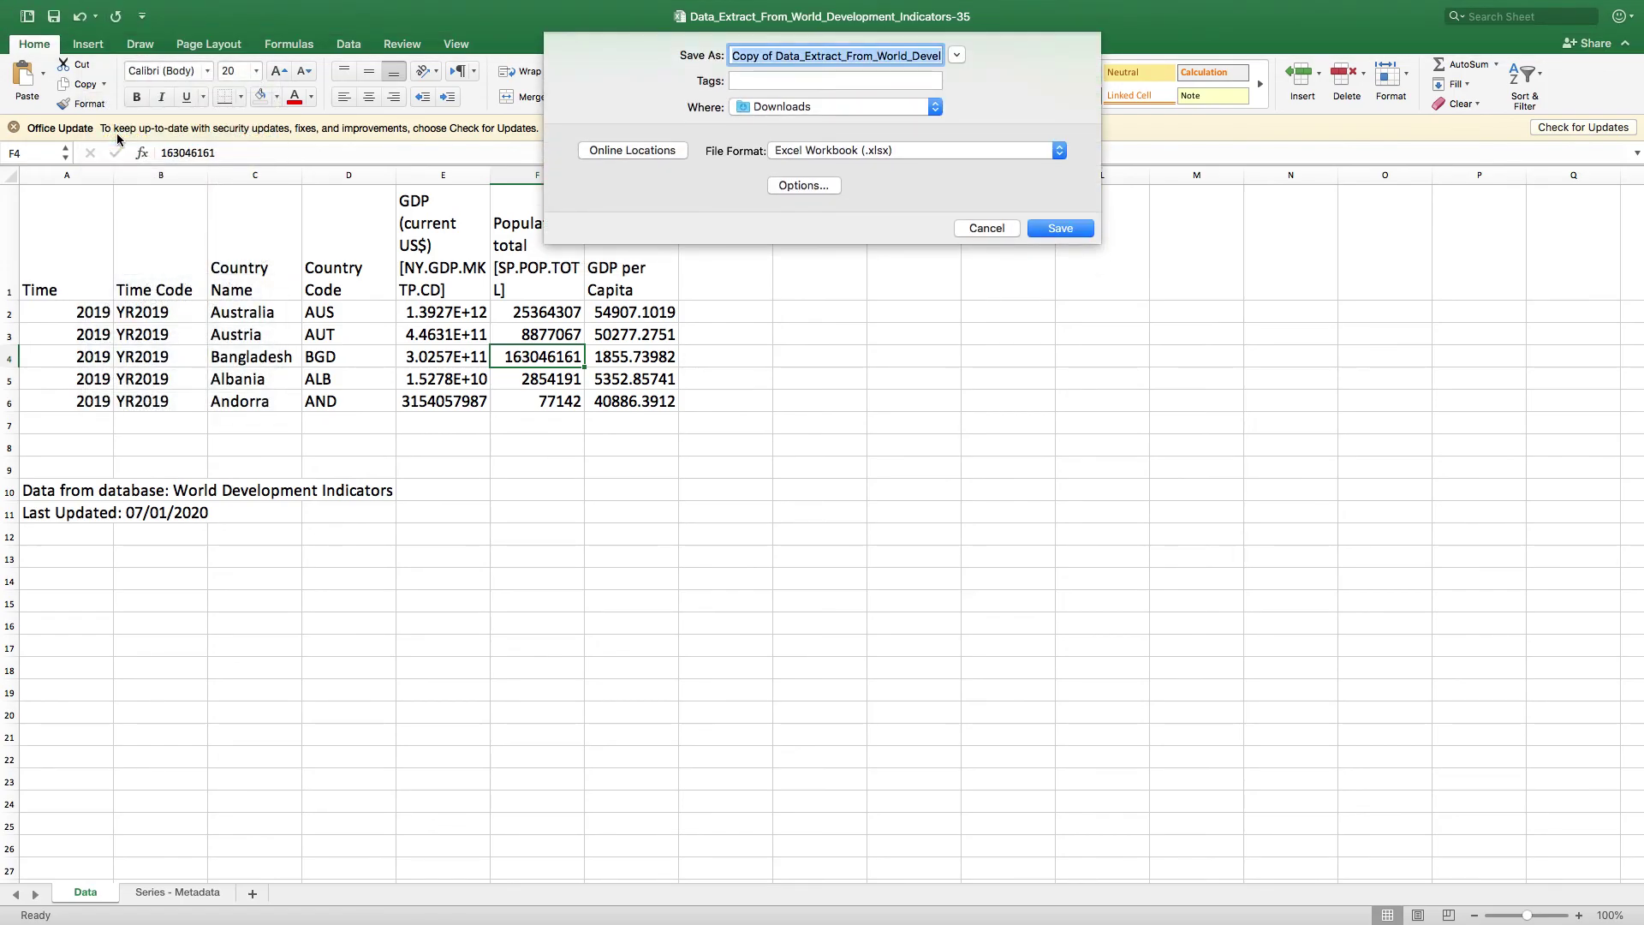
{"action": "type", "text": "A"}
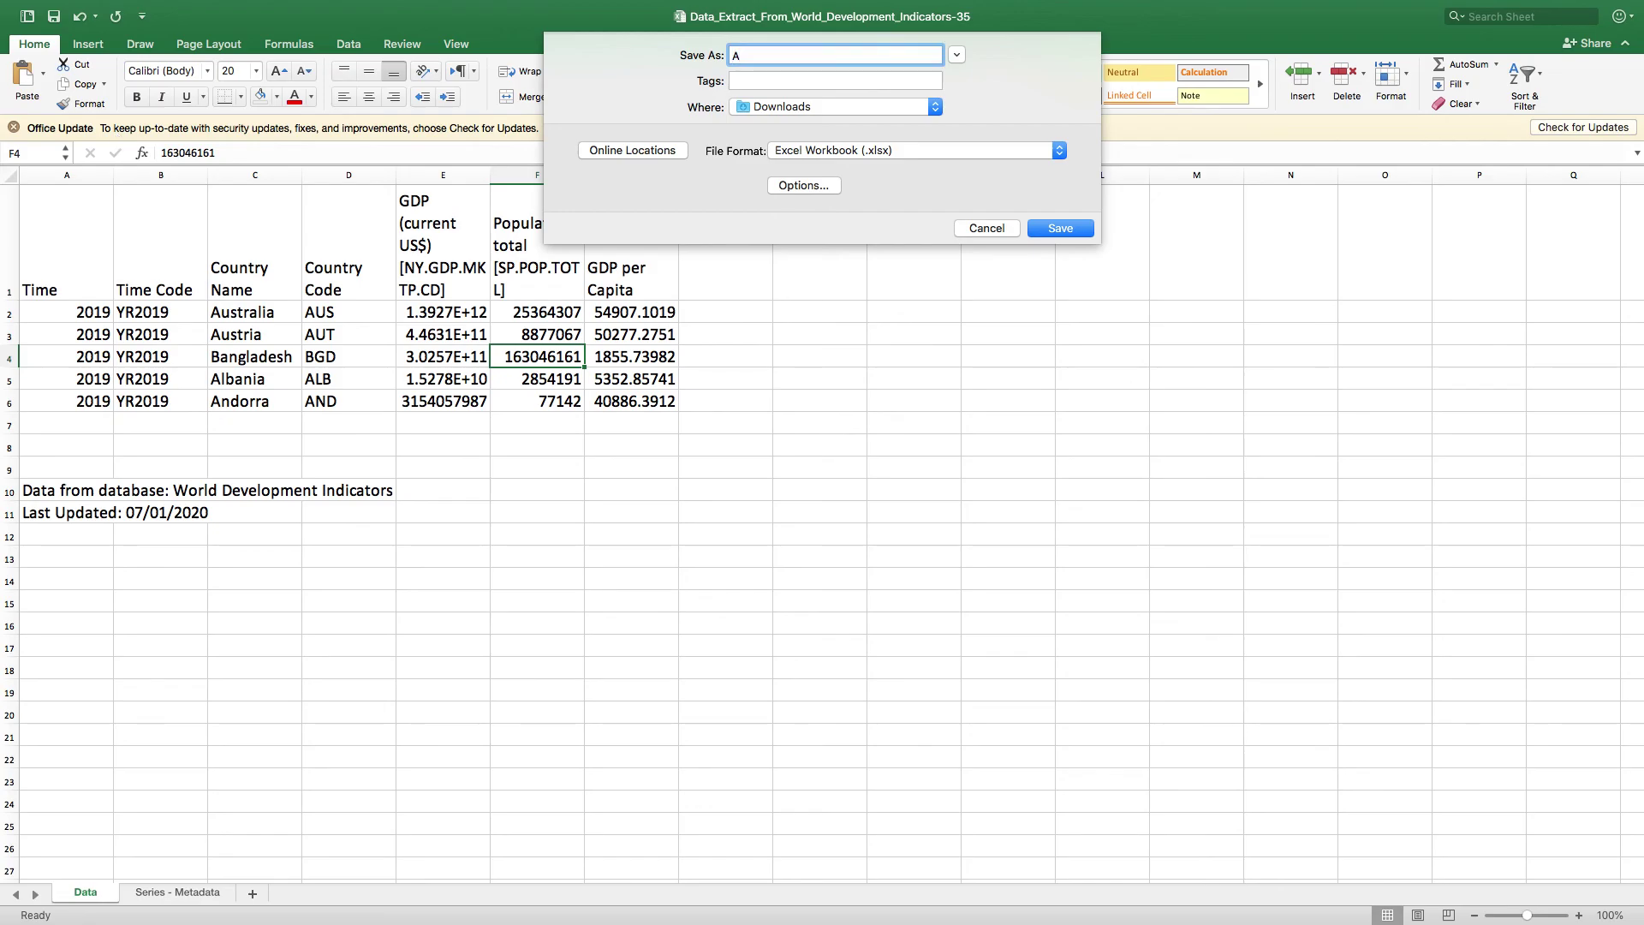
{"action": "type", "text": "1"}
{"action": "key", "text": "BackSpace"}
{"action": "type", "text": "3"}
{"action": "key", "text": "BackSpace"}
{"action": "type", "text": "3"}
{"action": "left_click", "coordinate": [1077, 227]}
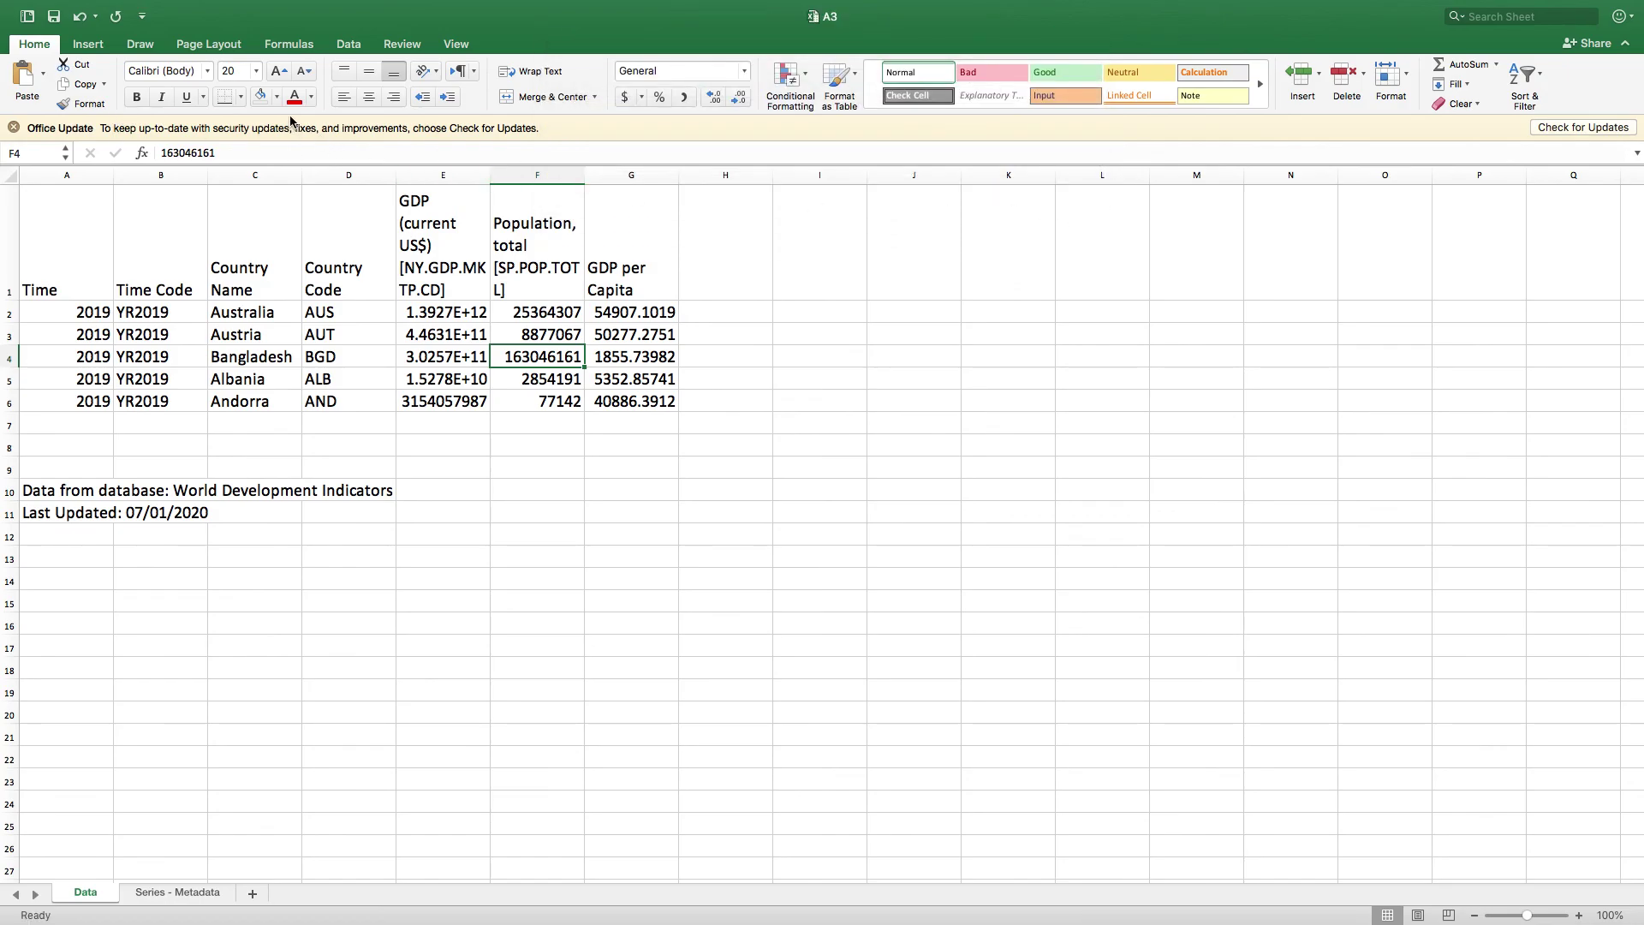
{"action": "mouse_move", "coordinate": [60, 3]}
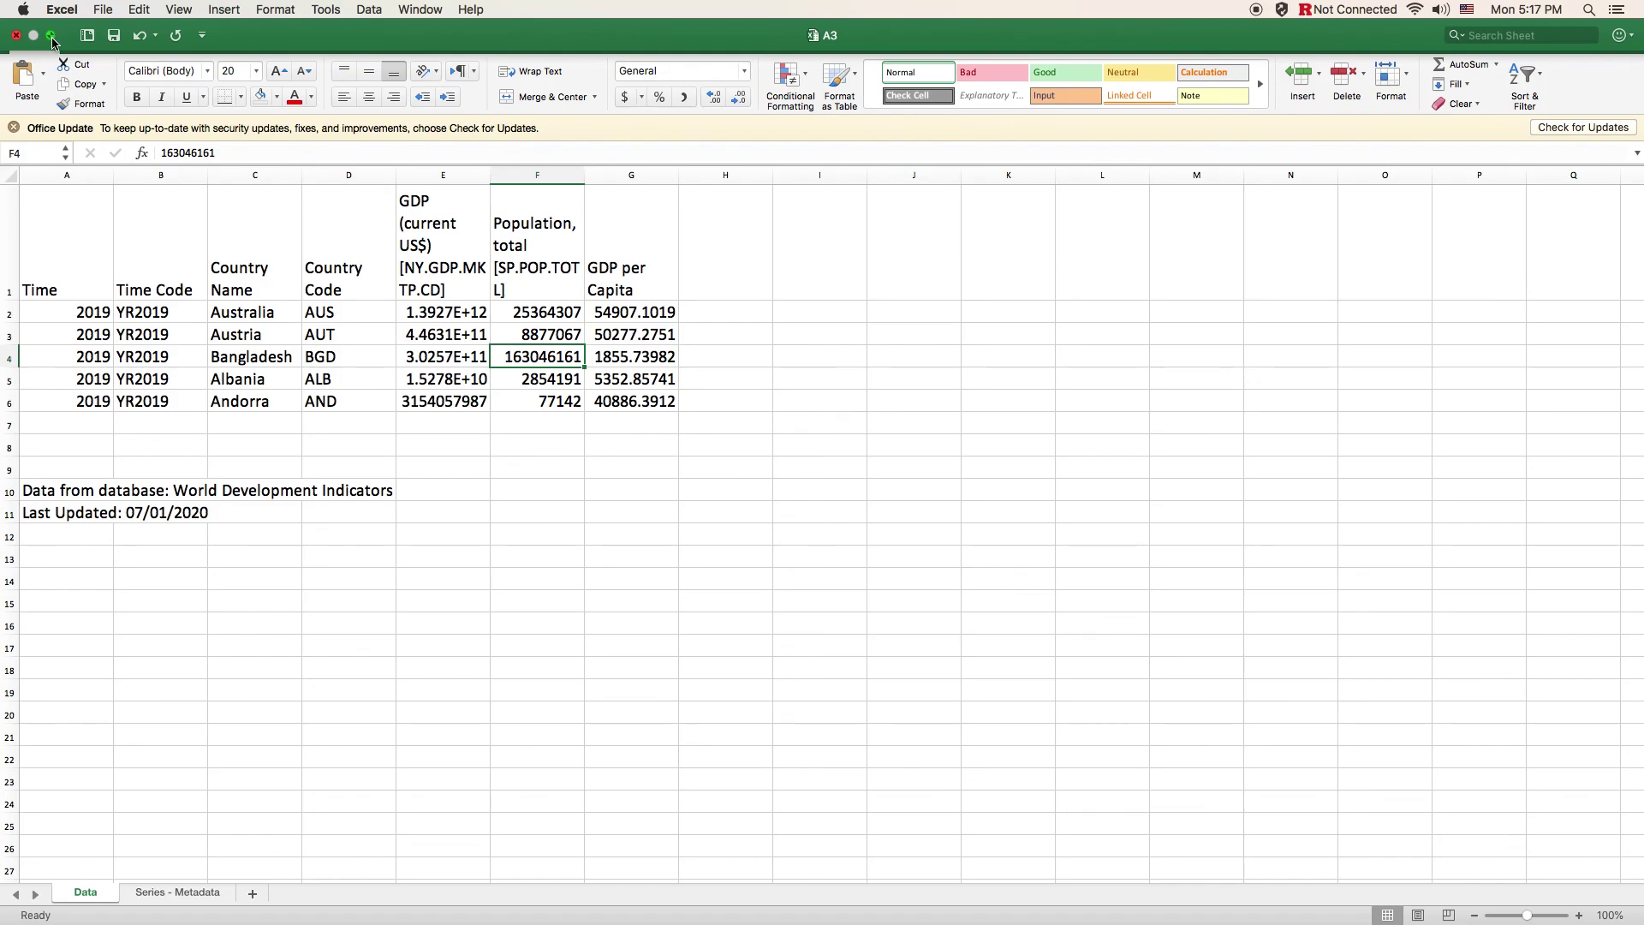
{"action": "left_click", "coordinate": [51, 36]}
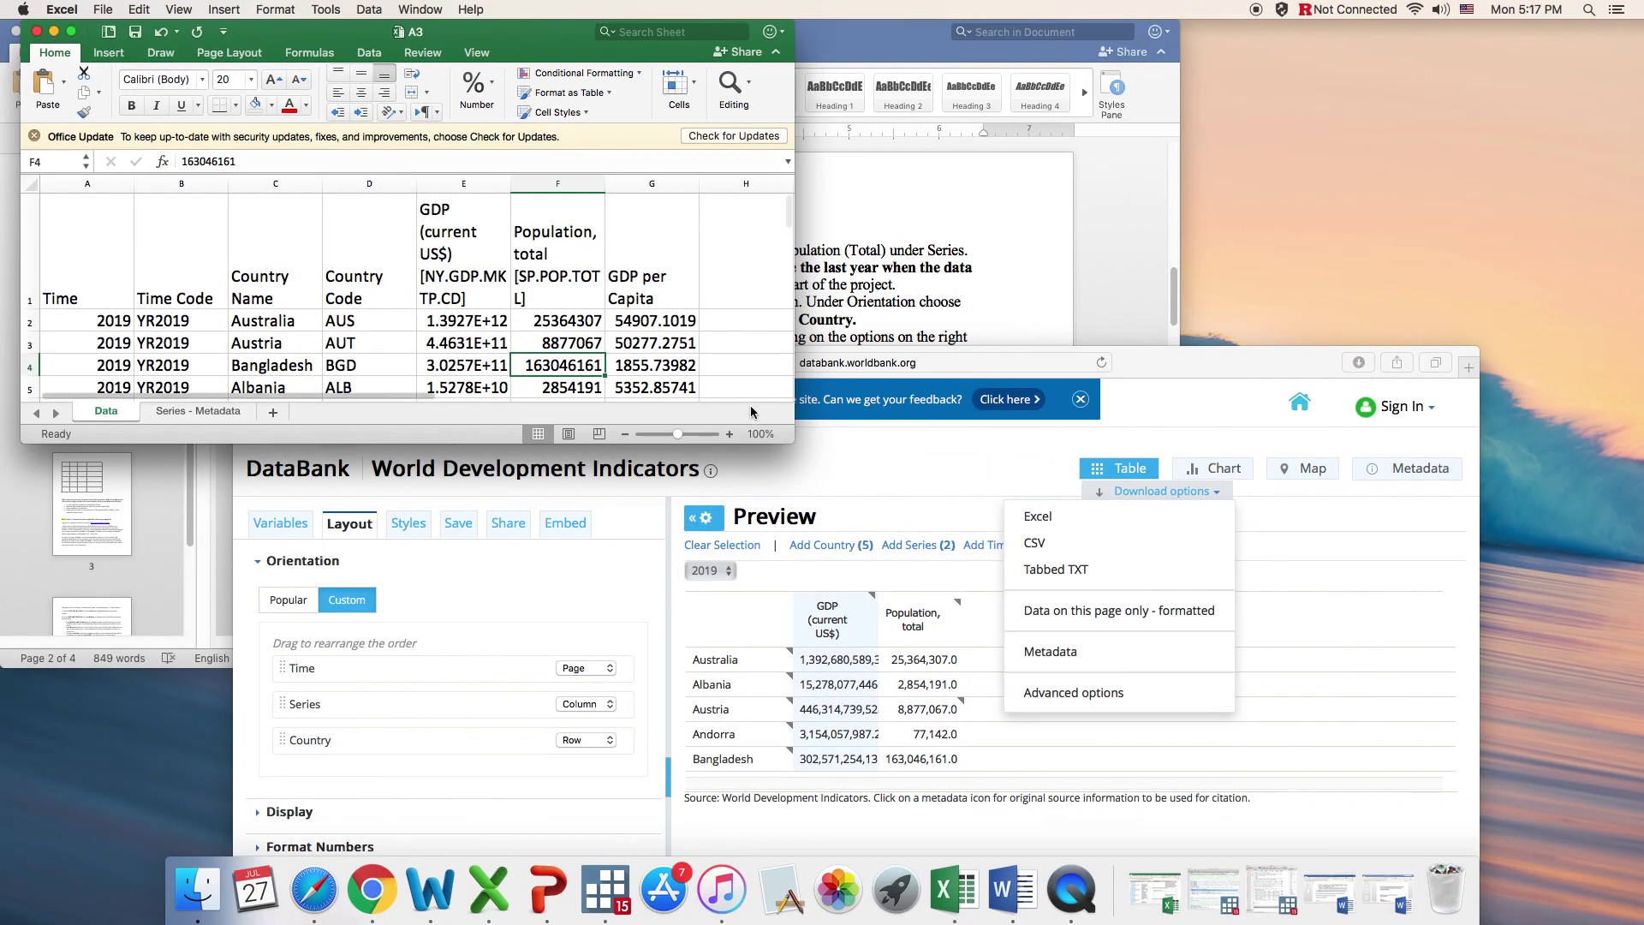